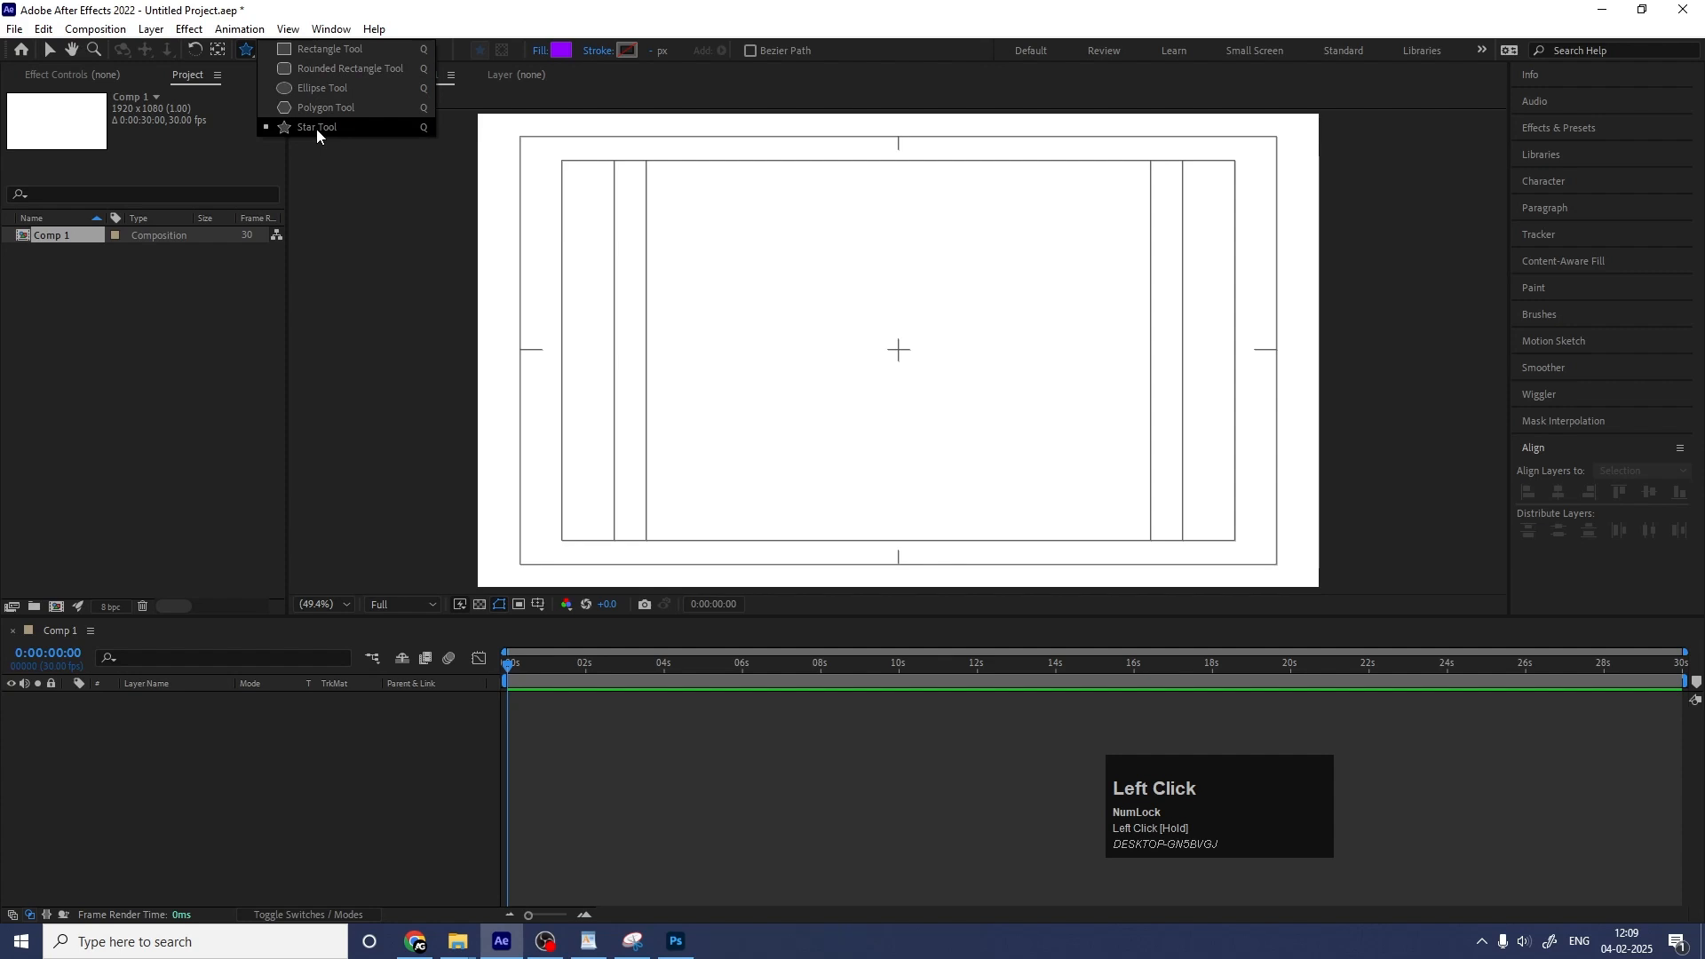
Draw a purple star, centre its anchor point within it, and align the star to the centre of the composition.
click(860, 319)
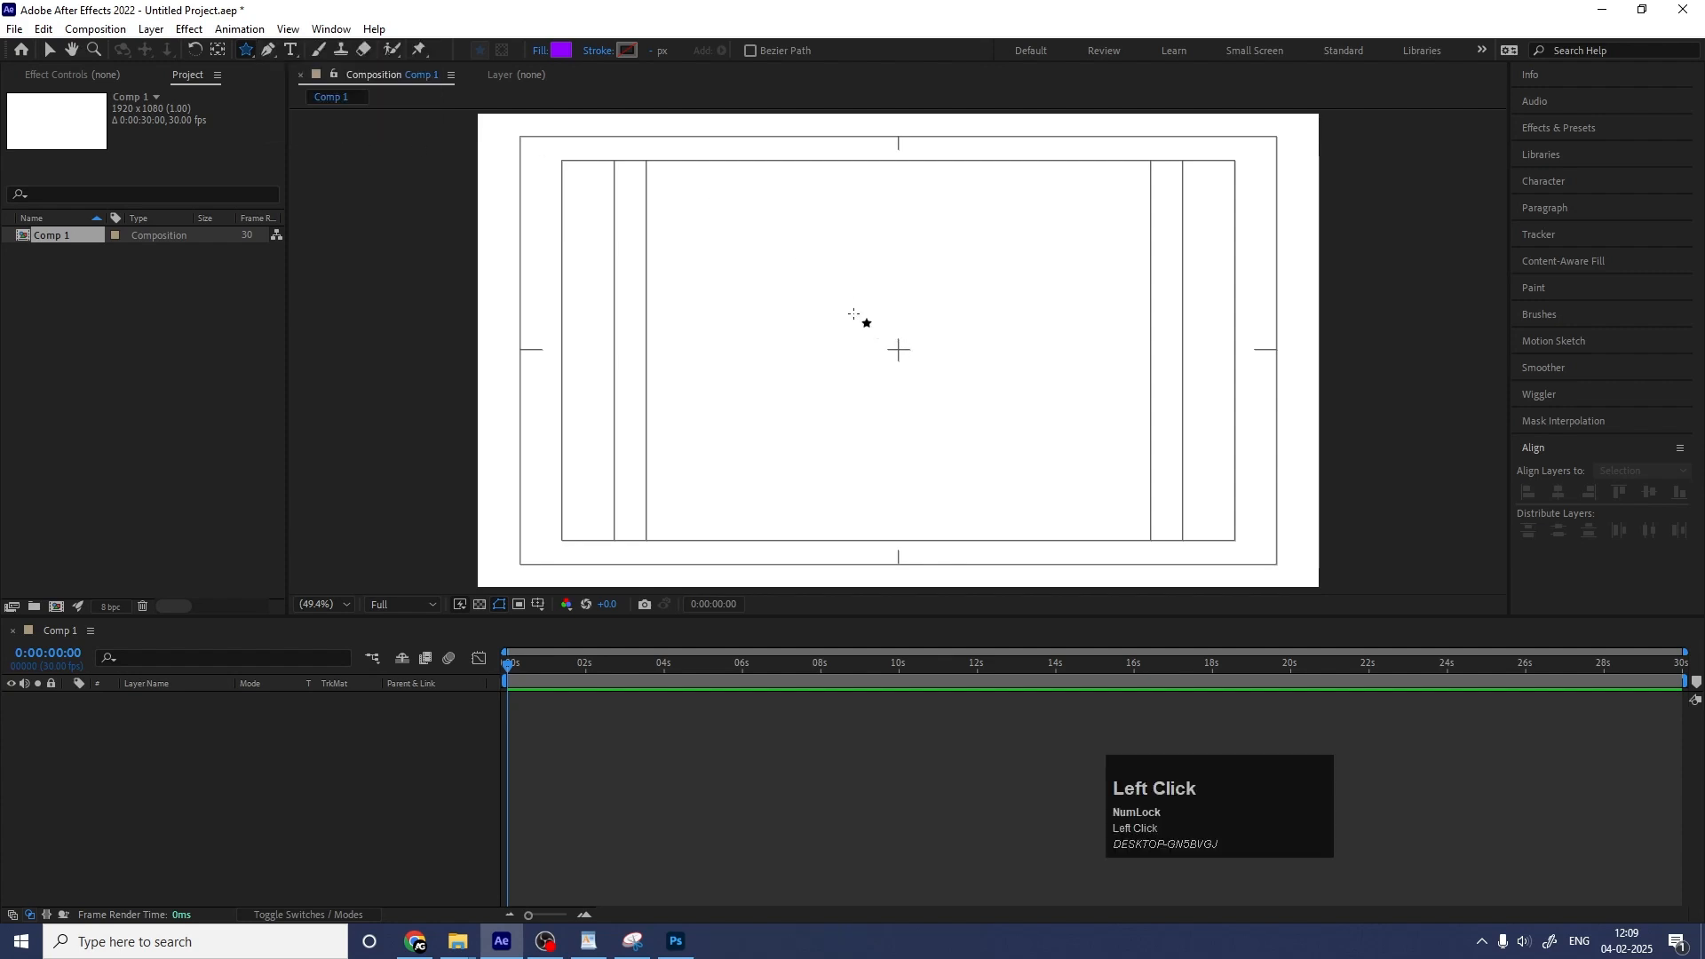
drag(860, 320, 921, 387)
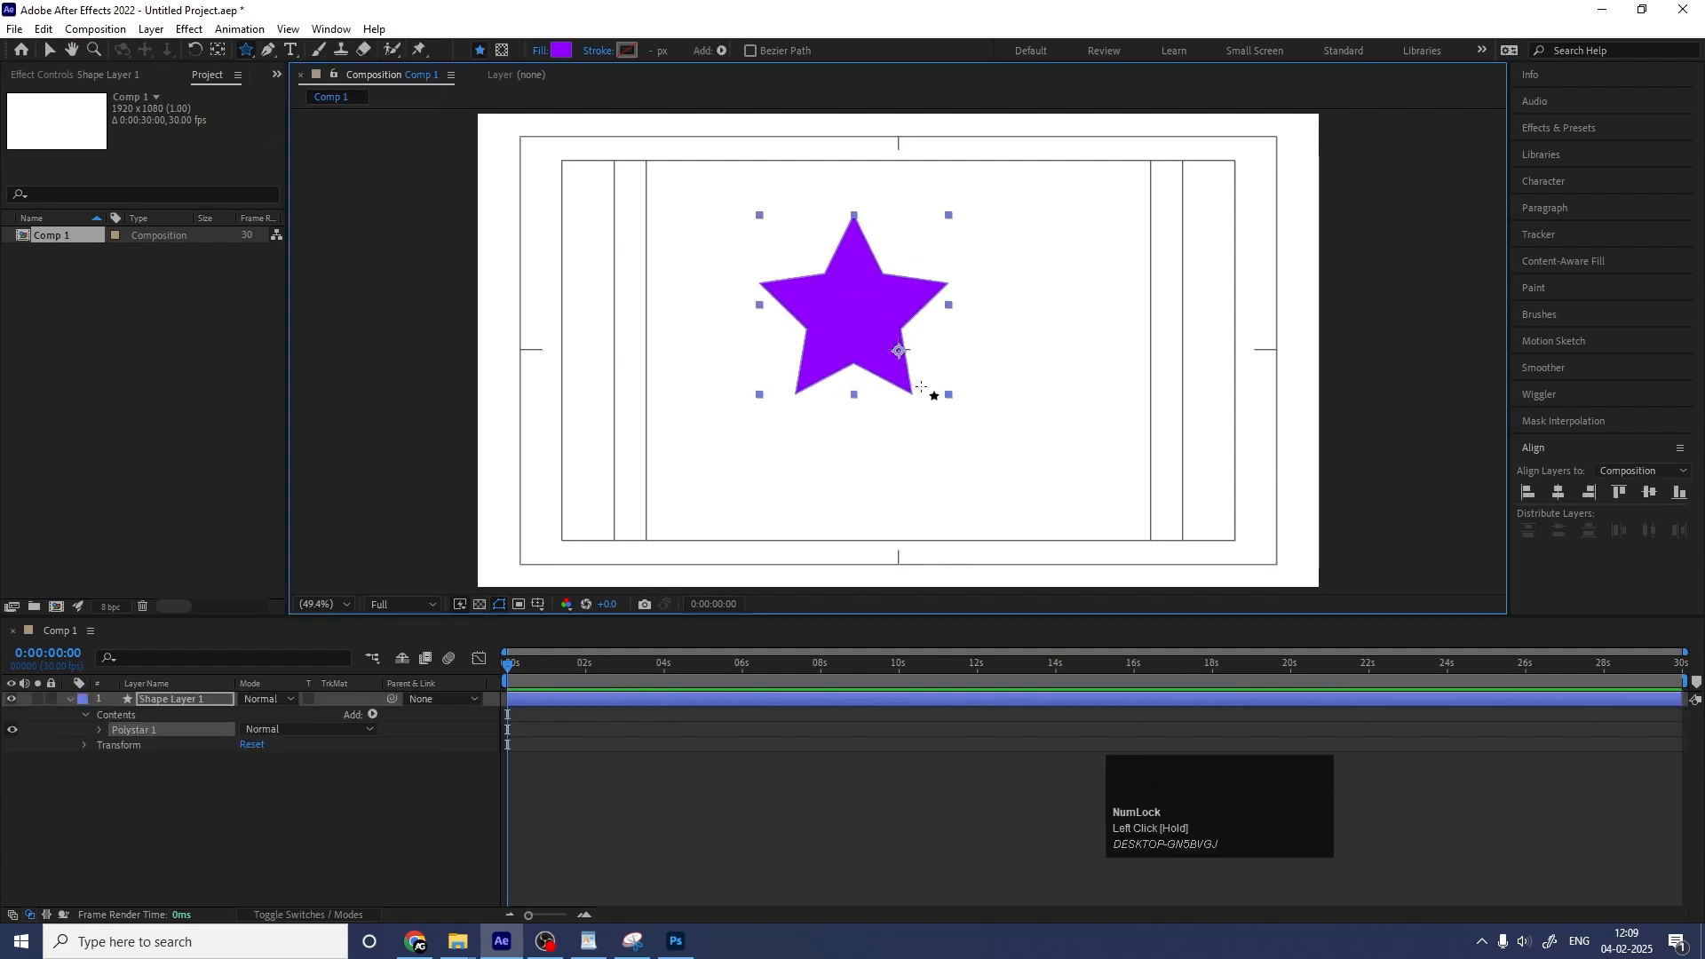
key(ctrl+alt+Home)
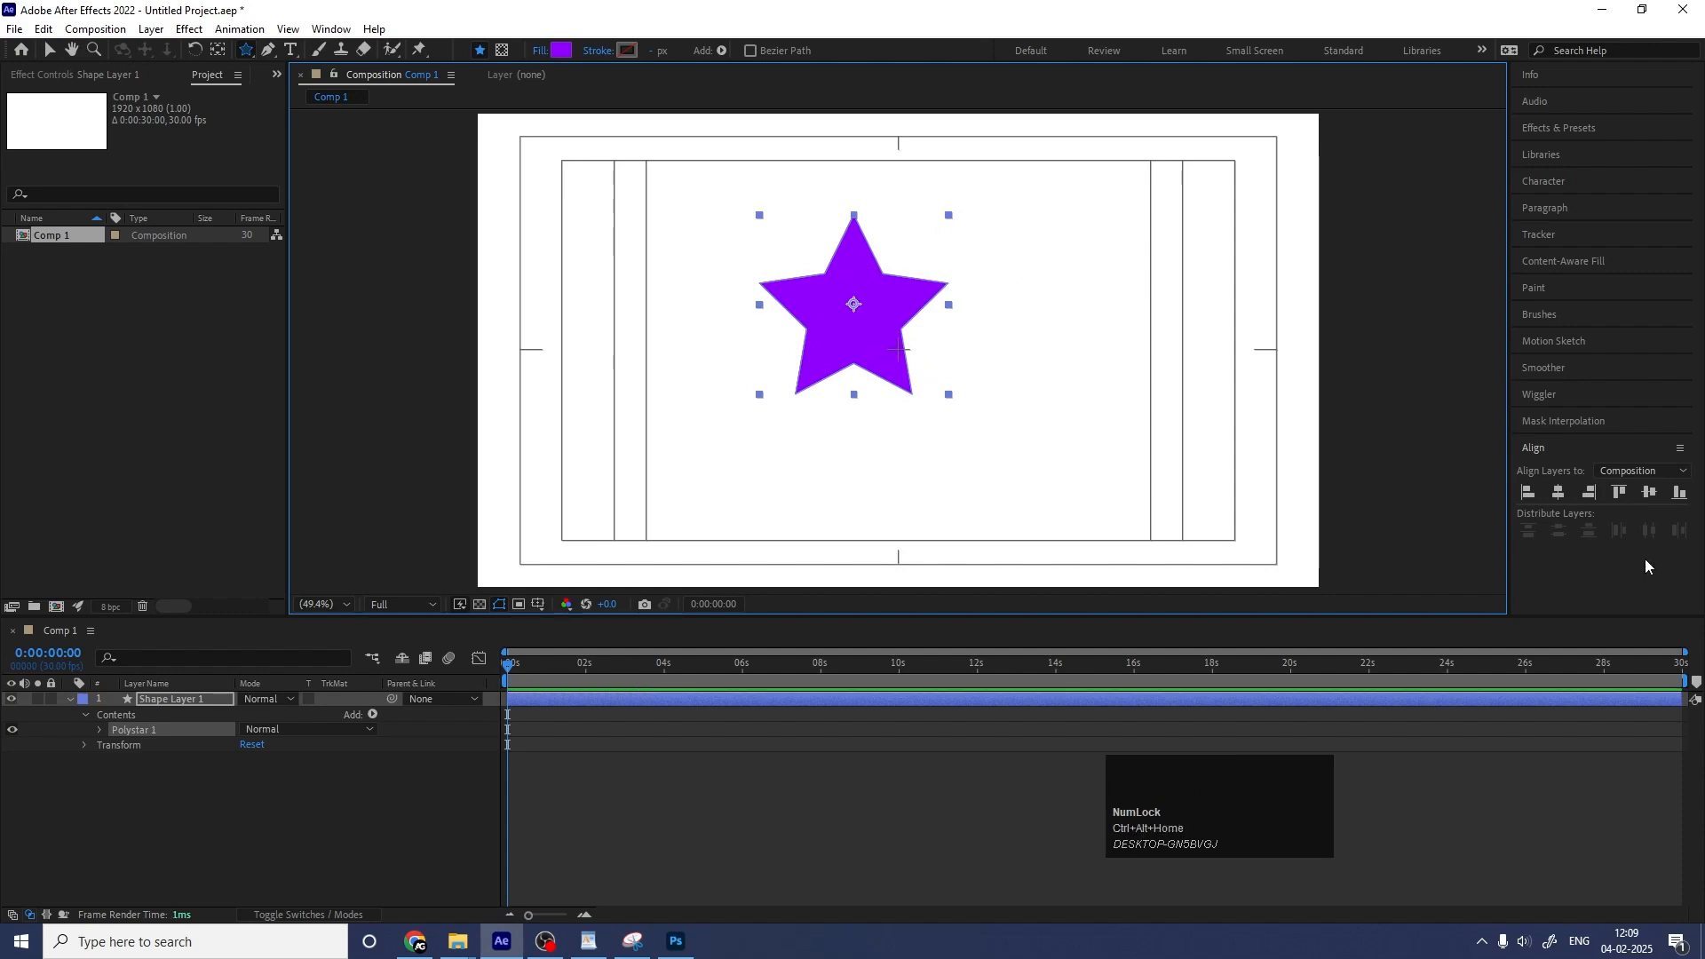
click(1561, 494)
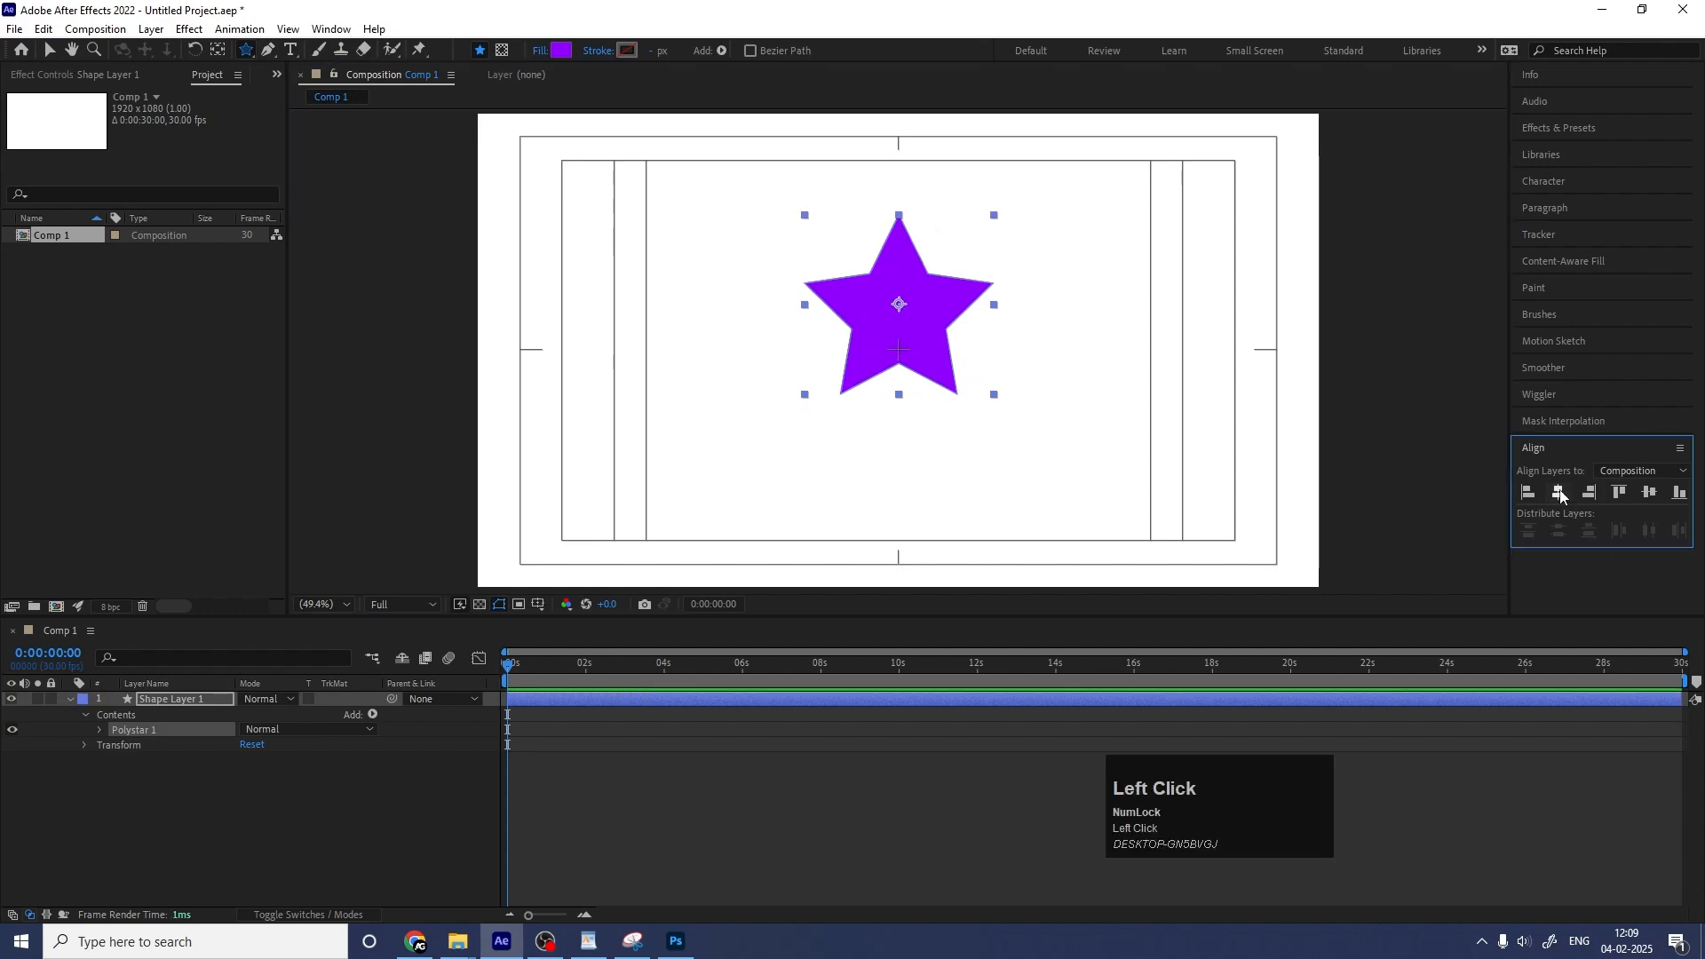
click(1649, 492)
Activate the Selection tool and show only the Position property of the star's shape layer.
click(150, 707)
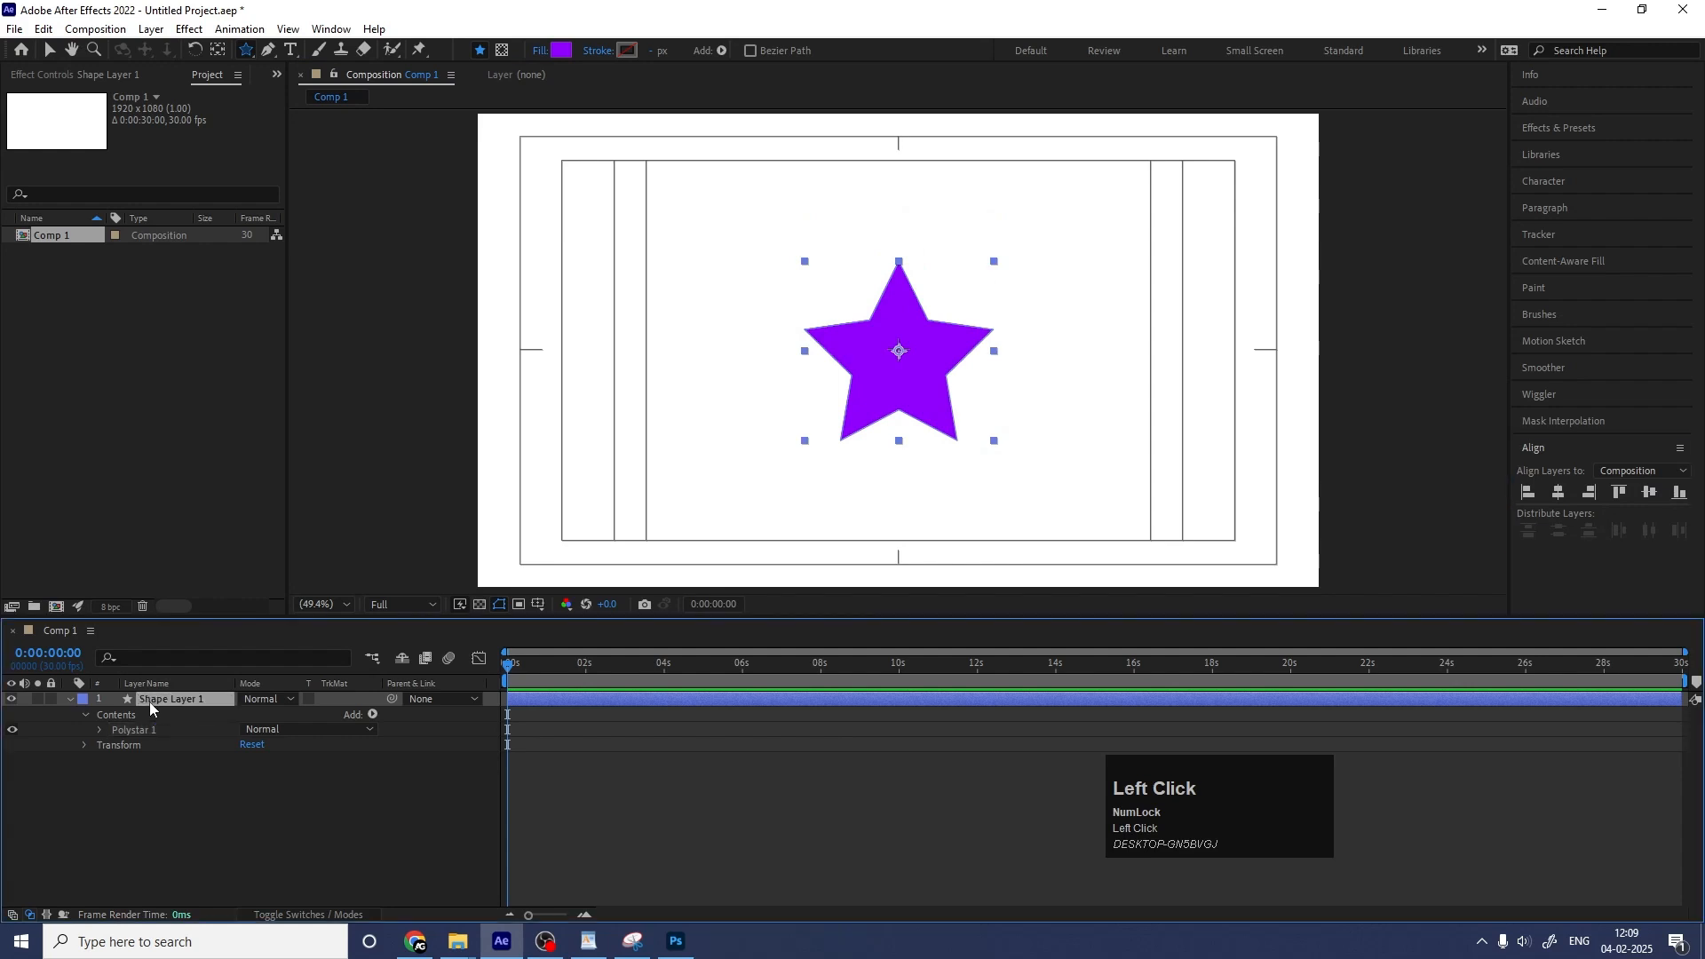
click(55, 50)
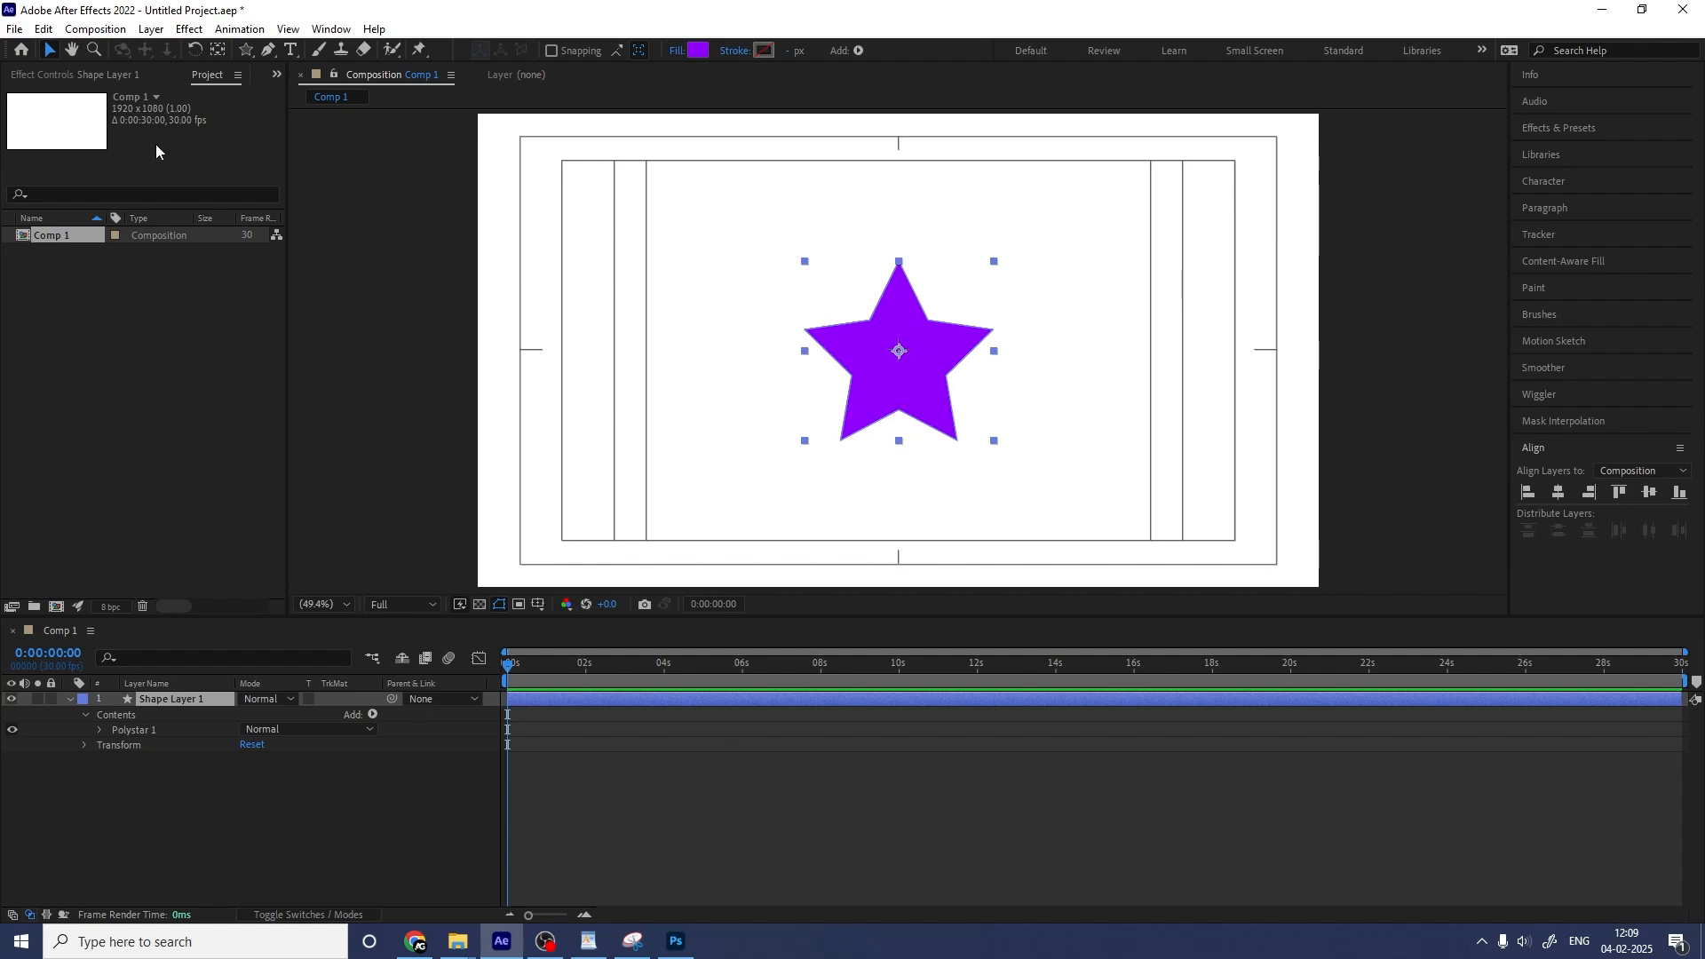
key(p)
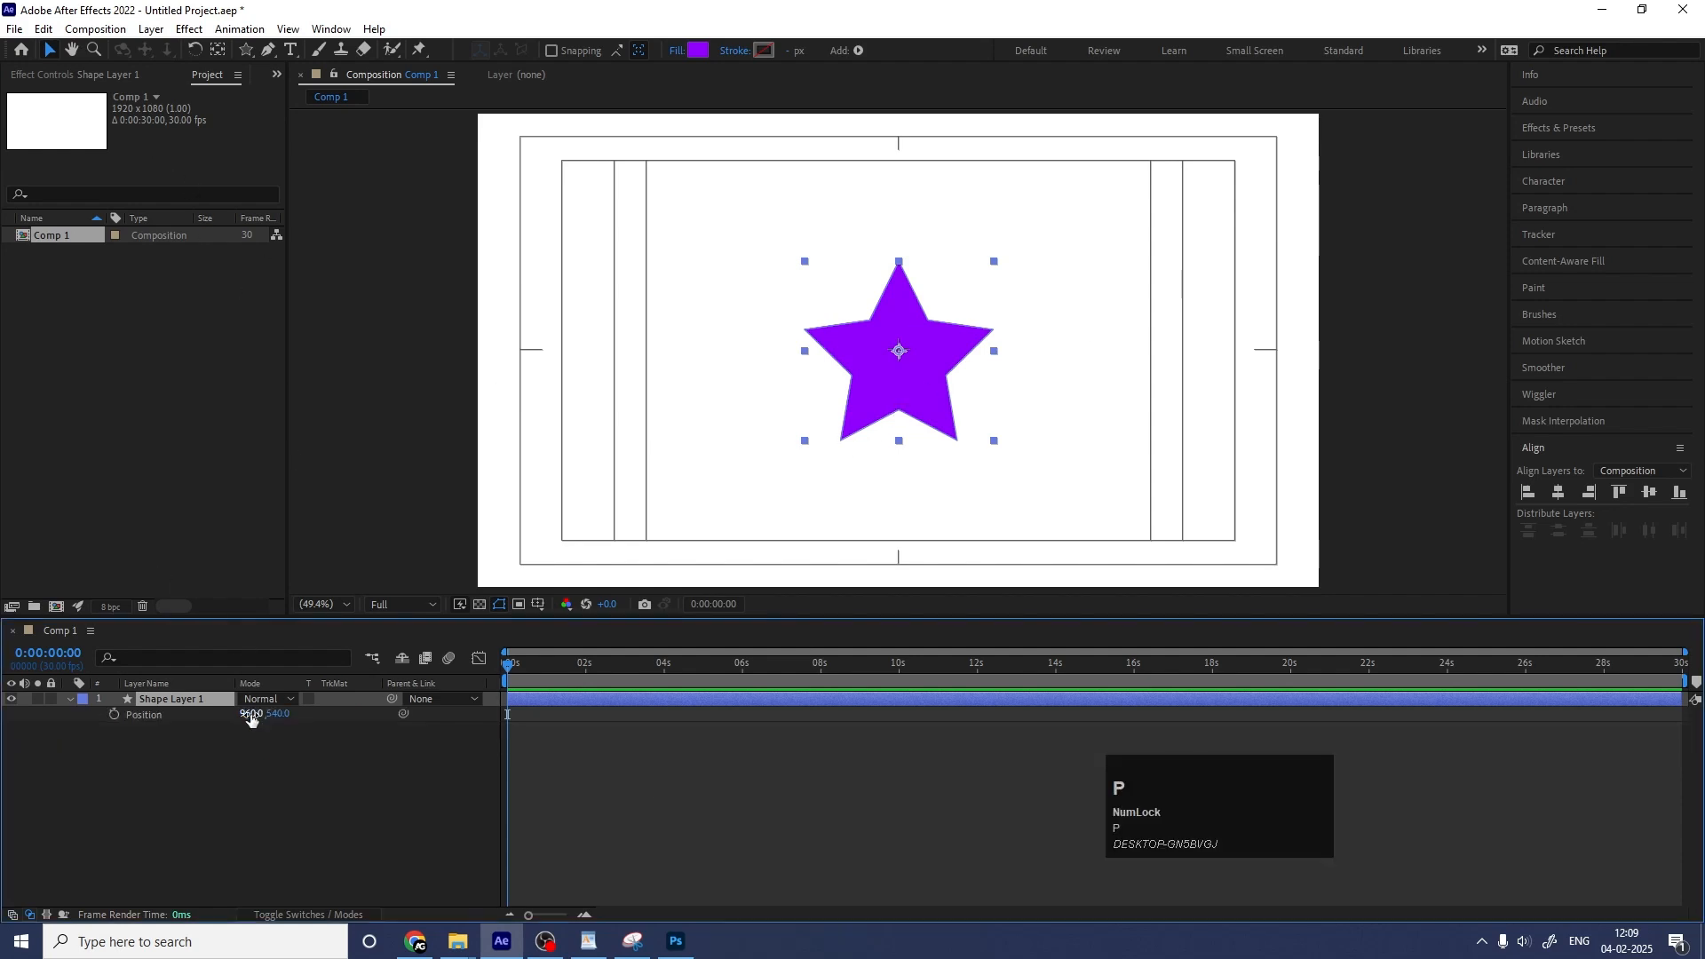
click(198, 718)
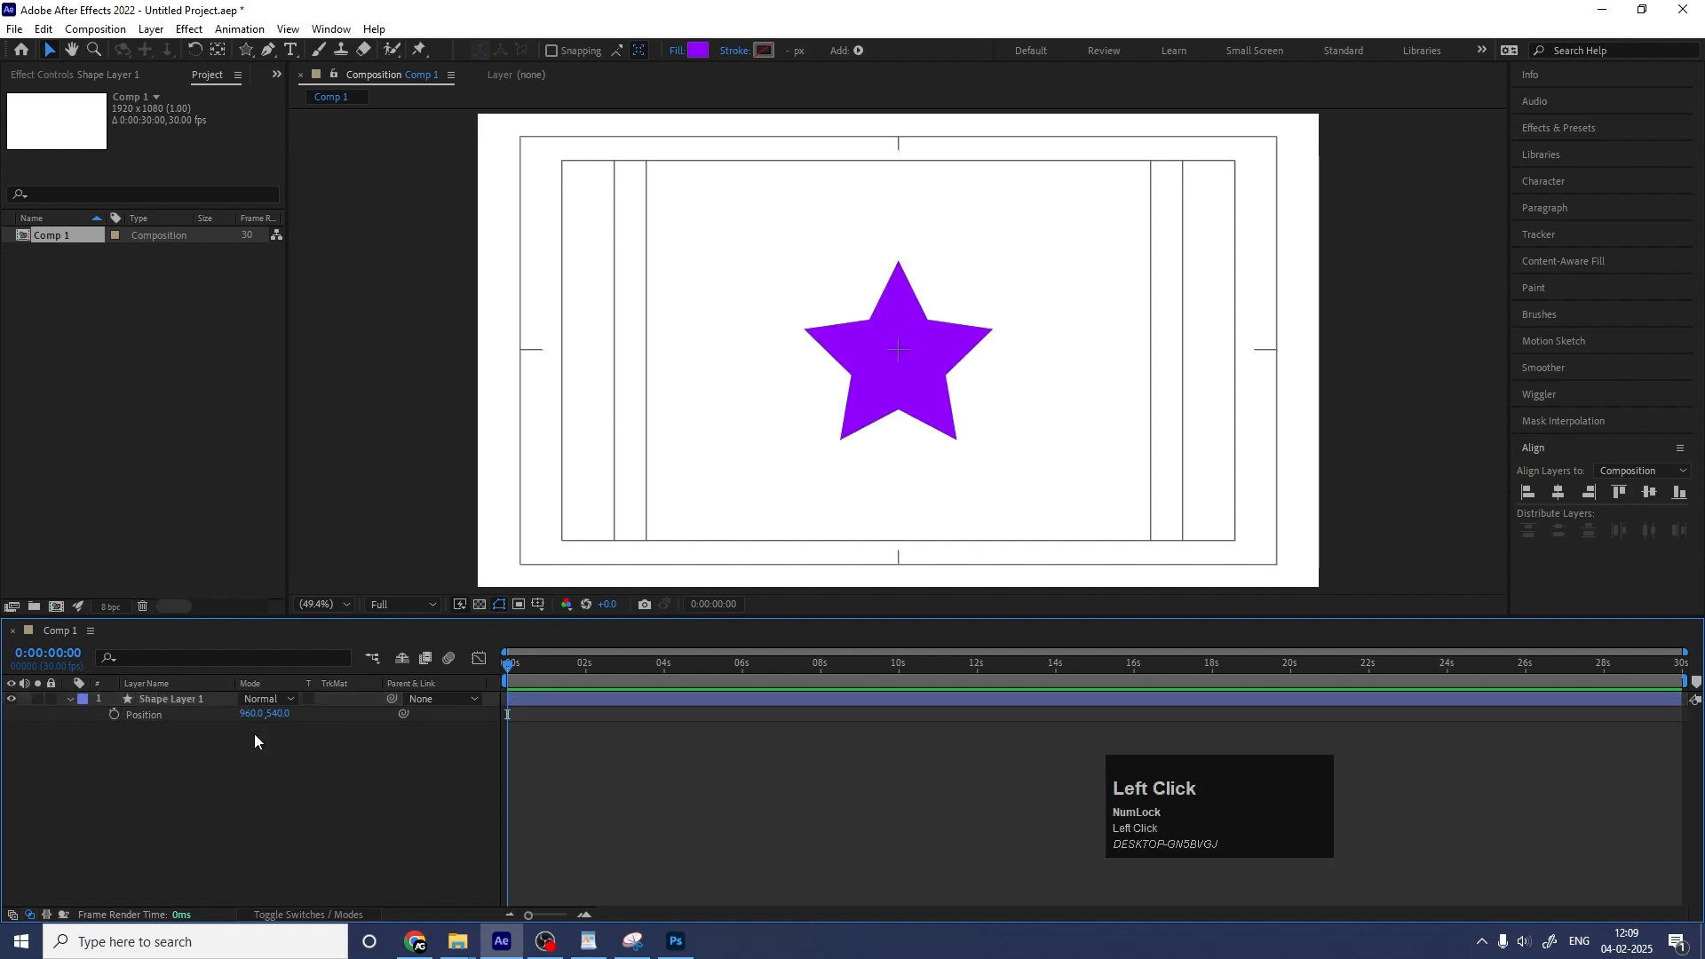
click(253, 715)
click(253, 715)
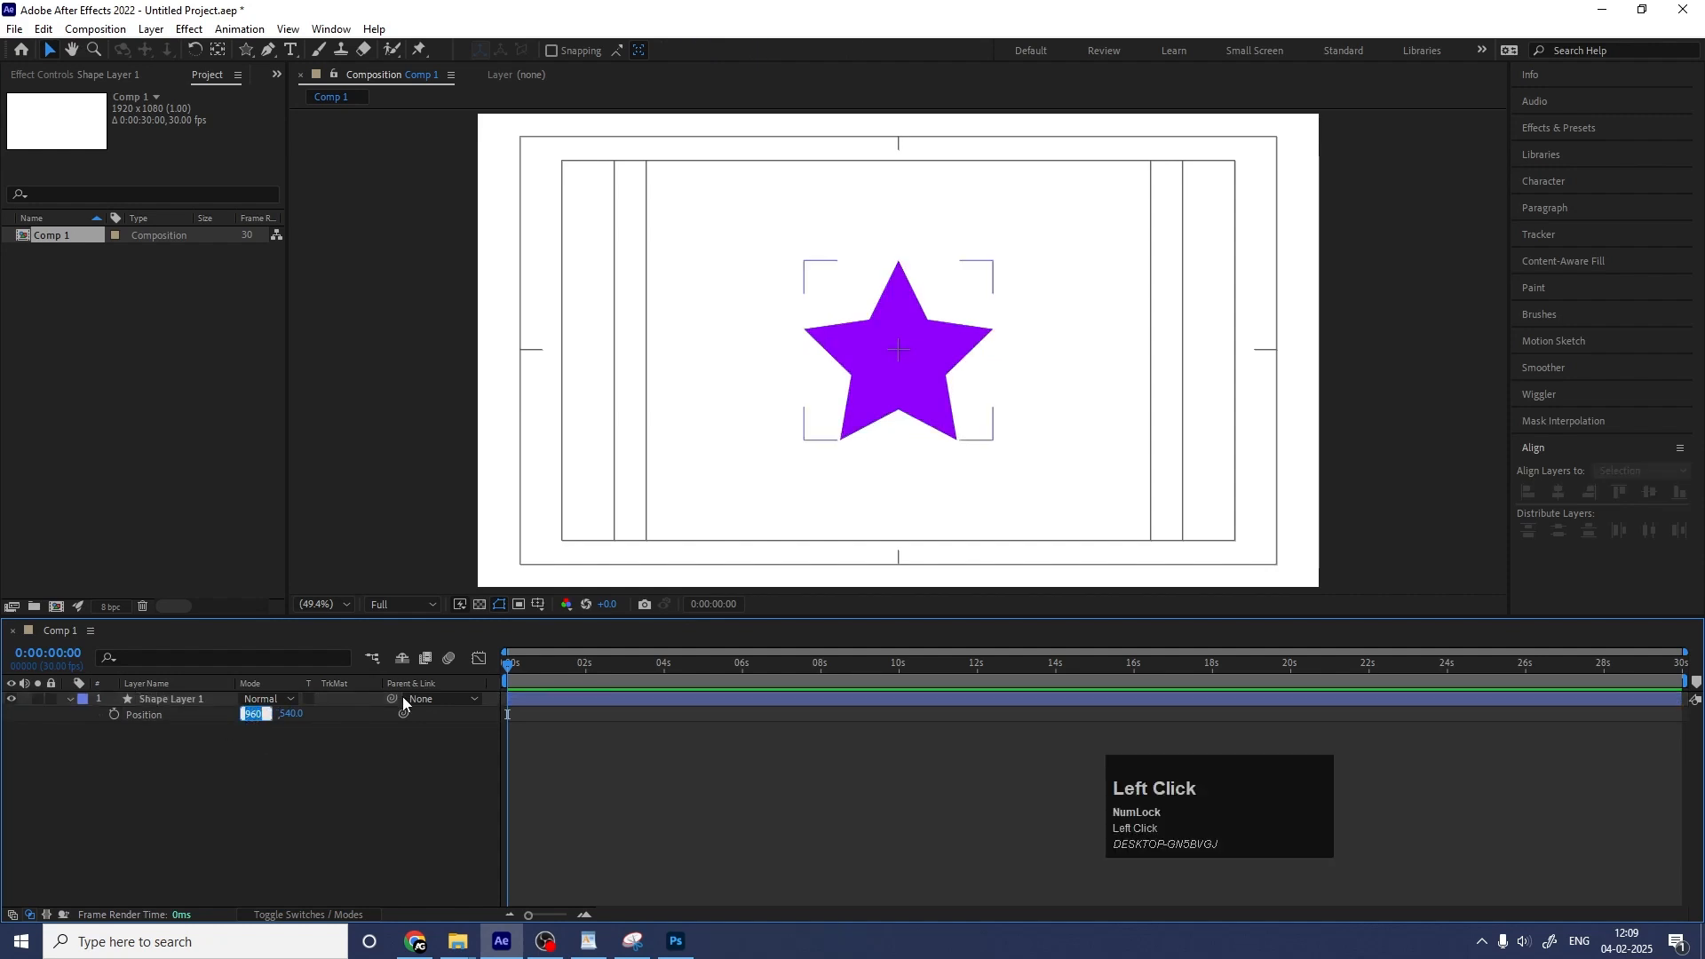
click(338, 775)
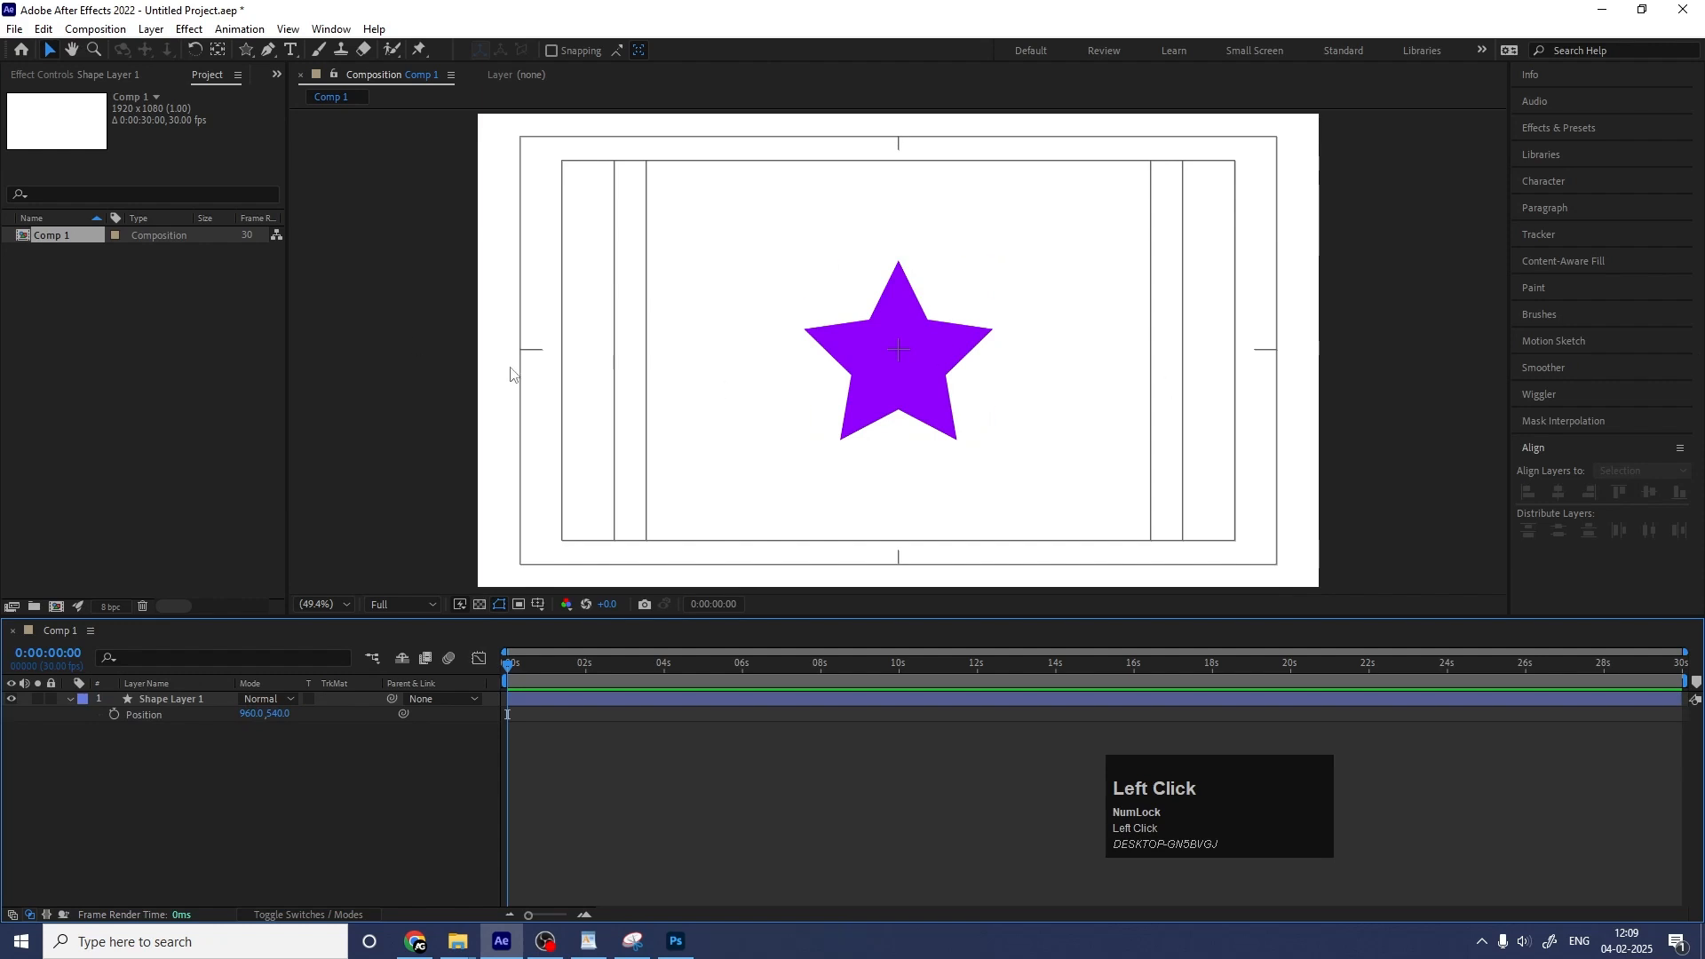
mouse_move(278, 714)
mouse_down()
mouse_move(227, 706)
mouse_move(274, 712)
mouse_up()
key(ctrl+z)
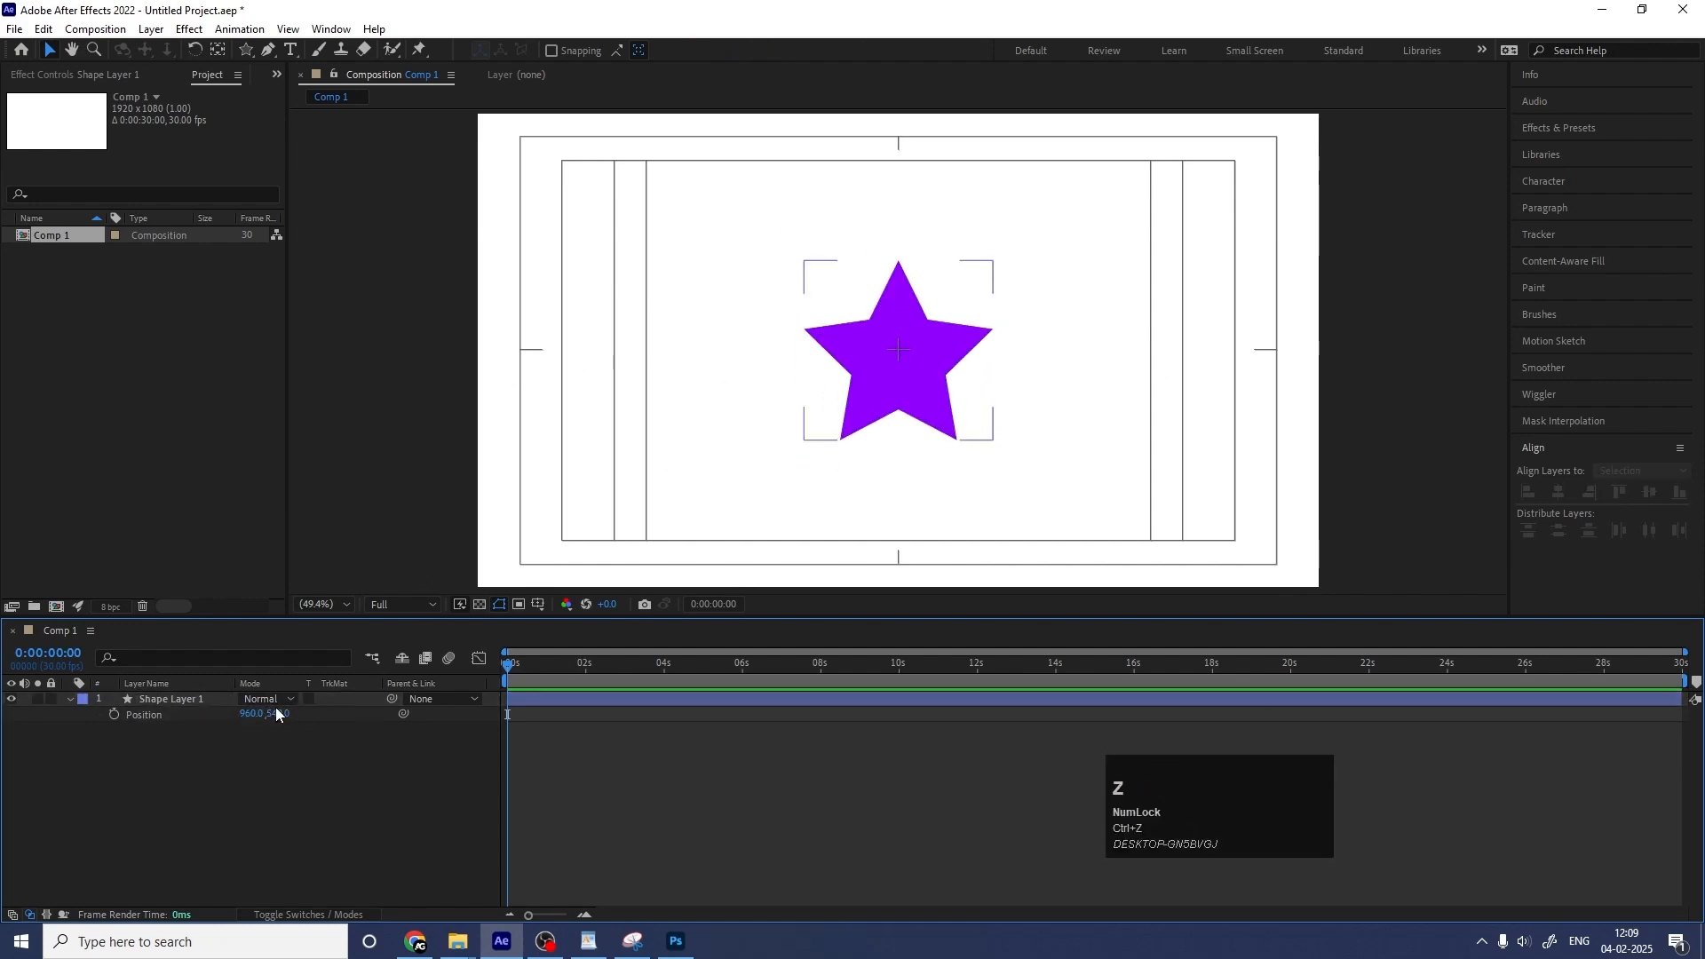
Try separating the star's Position into X and Y dimensions, and undo the separation.
click(183, 721)
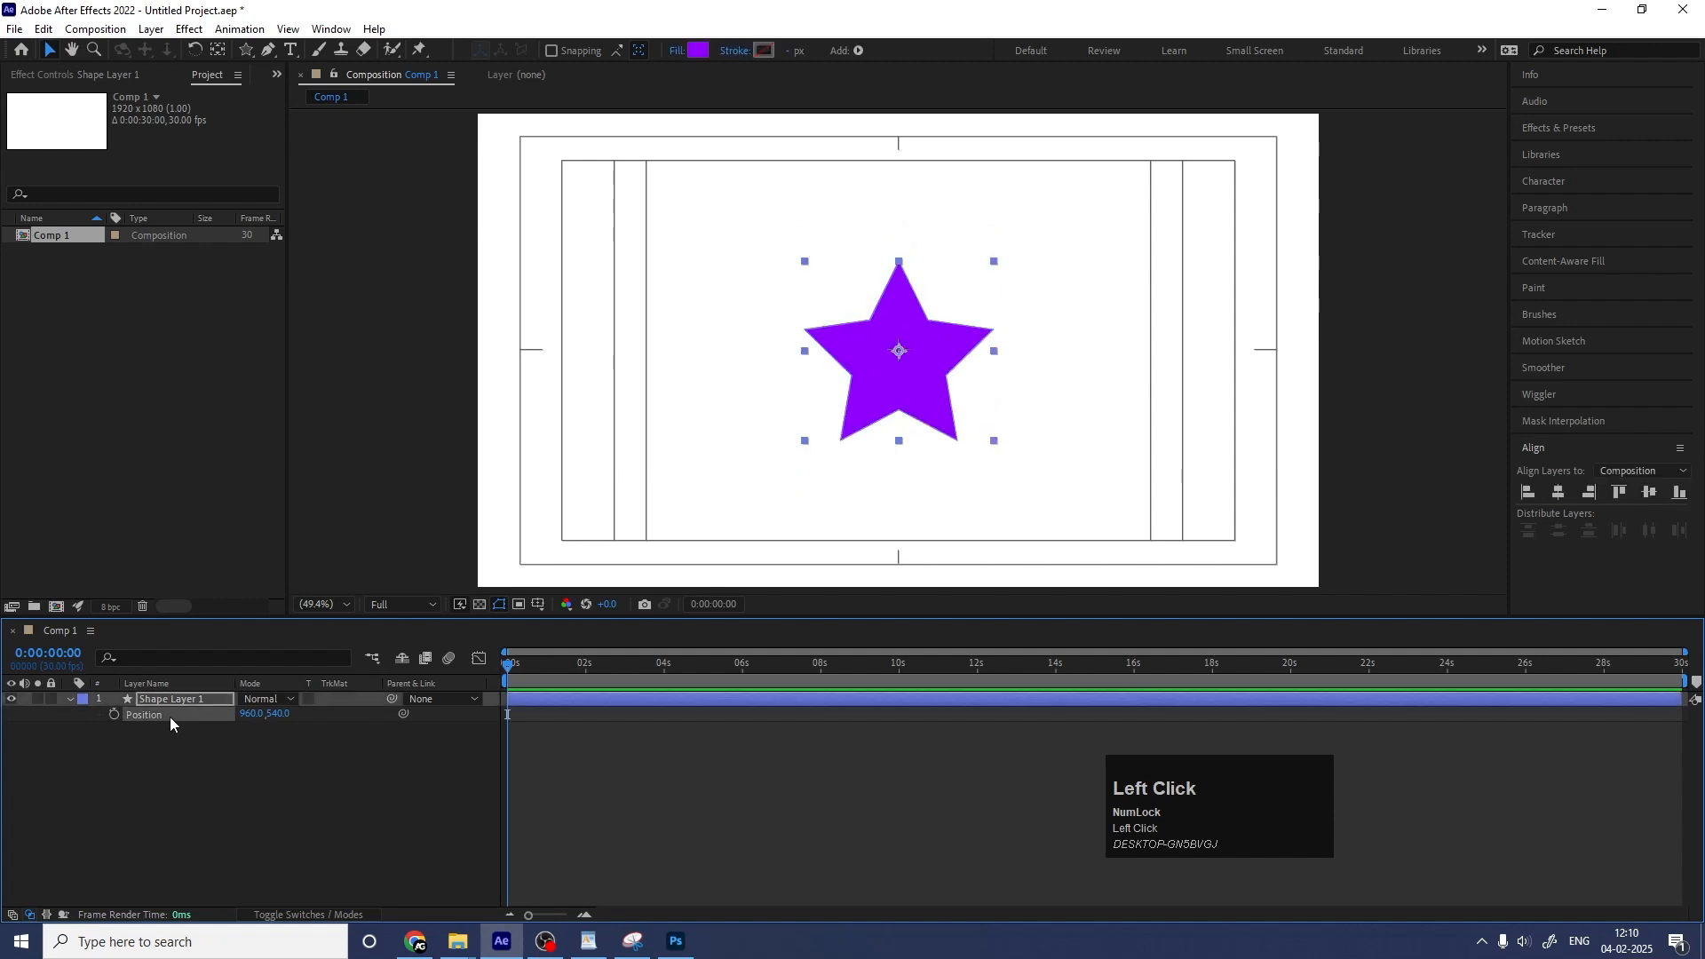
right_click(168, 716)
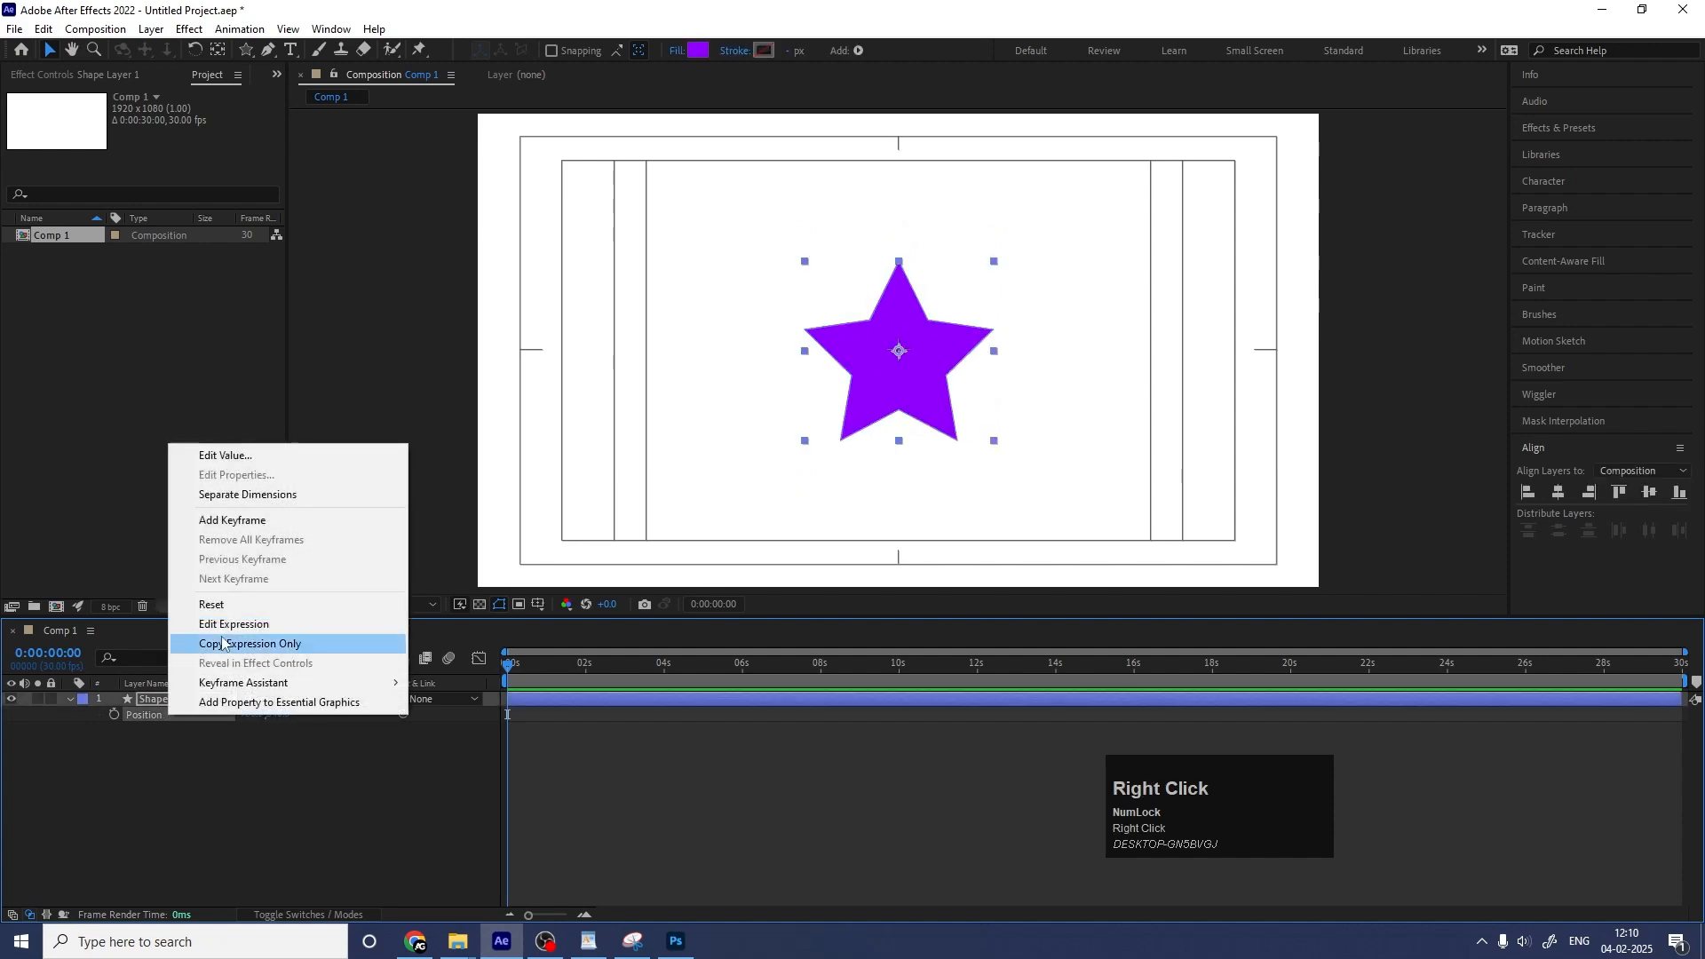
click(244, 495)
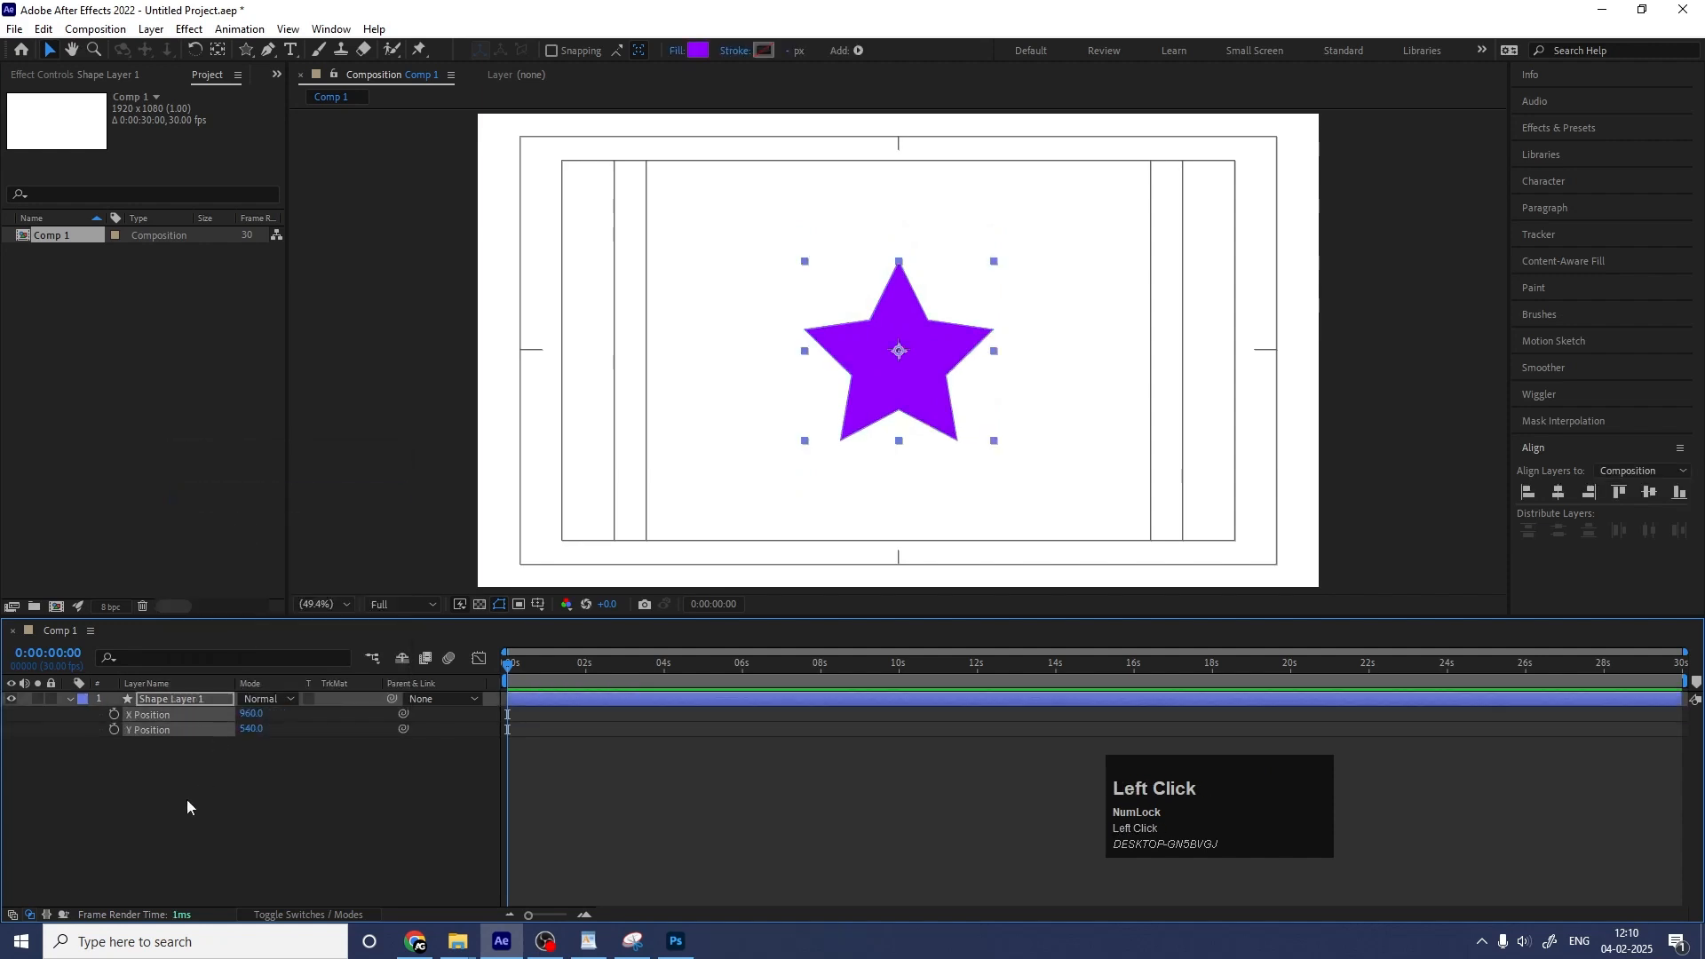
click(153, 739)
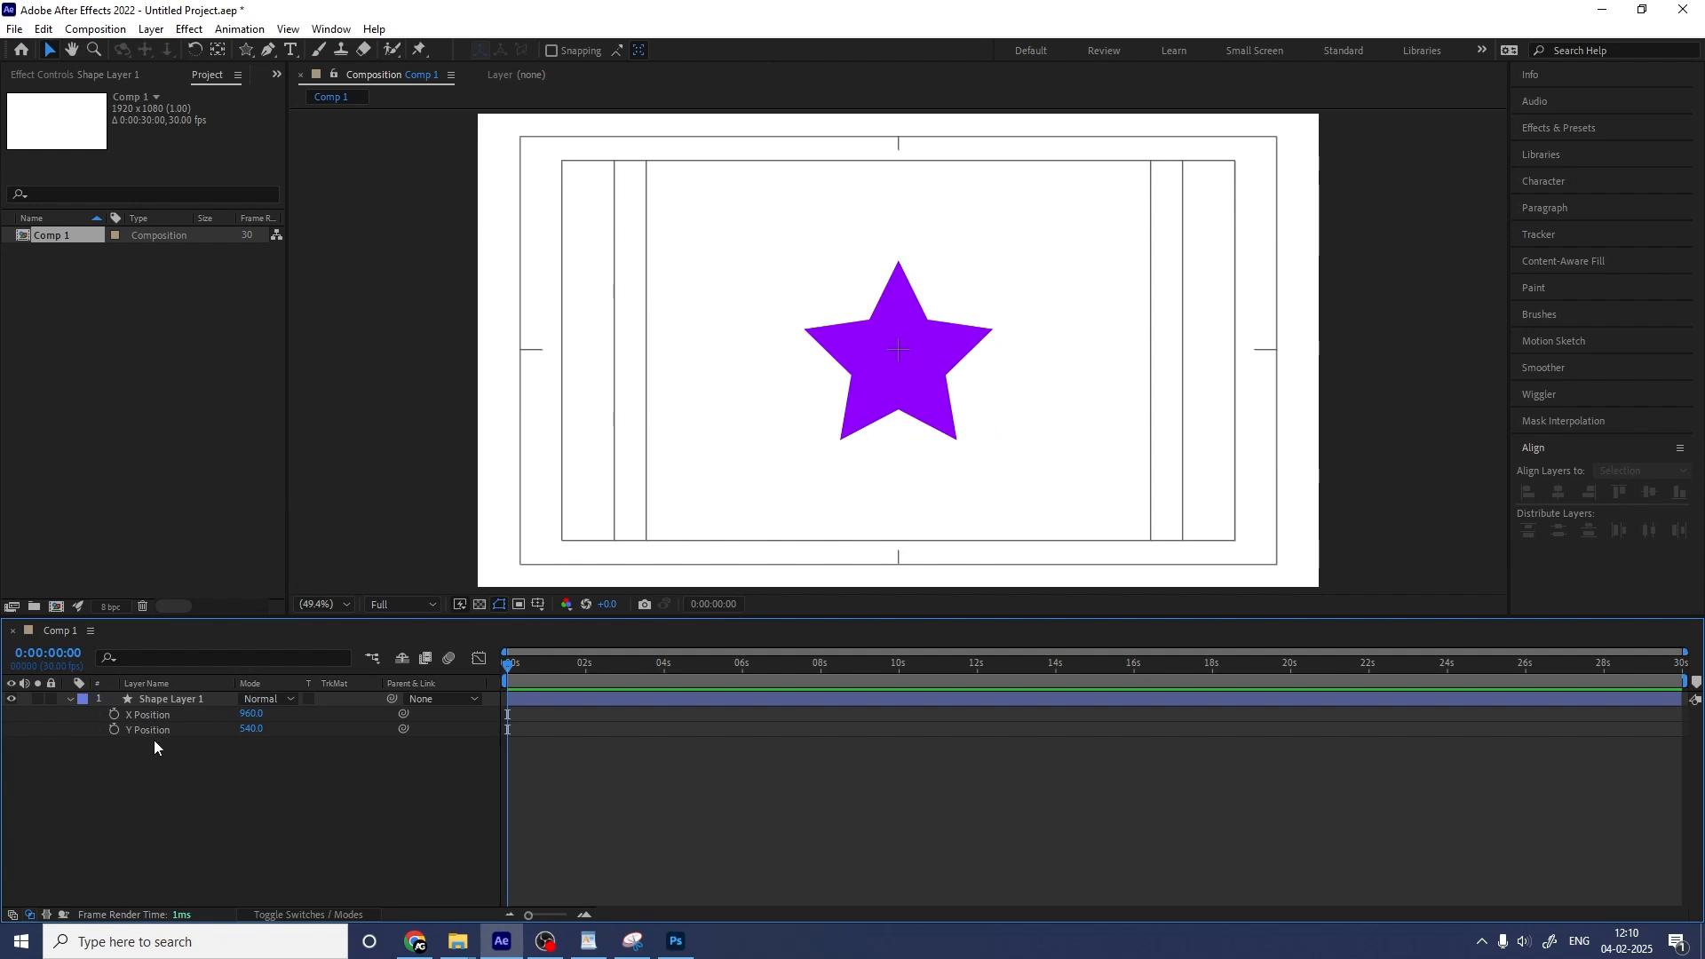
key(ctrl)
key(ctrl+z)
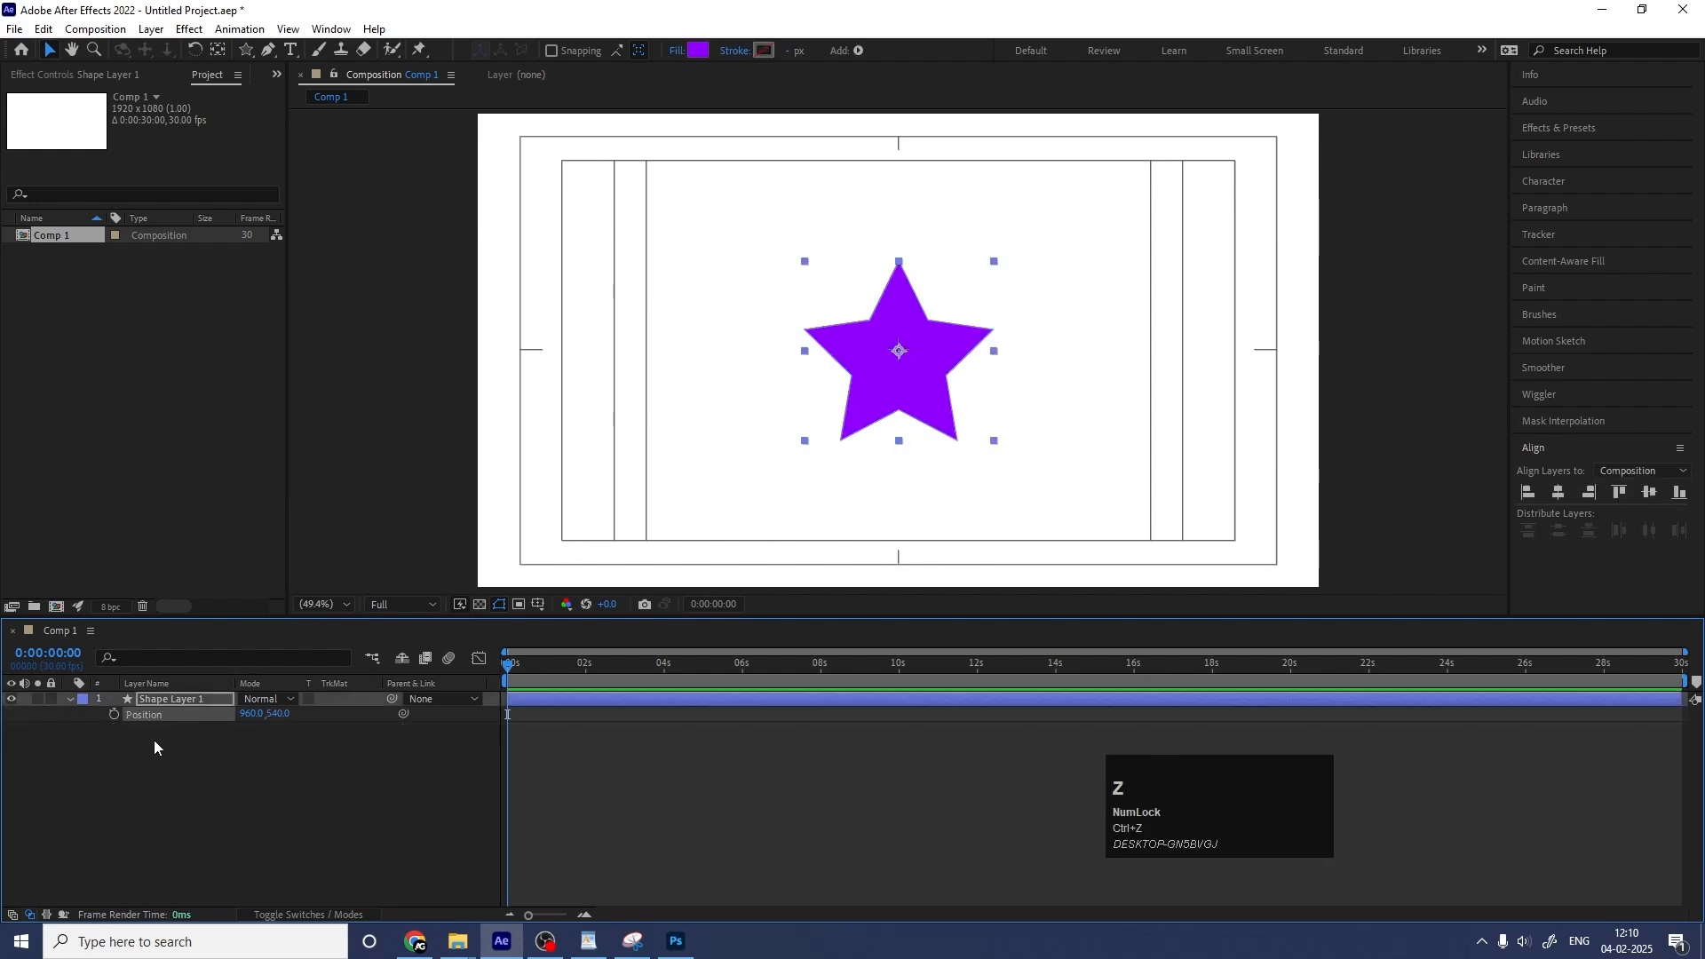
click(233, 744)
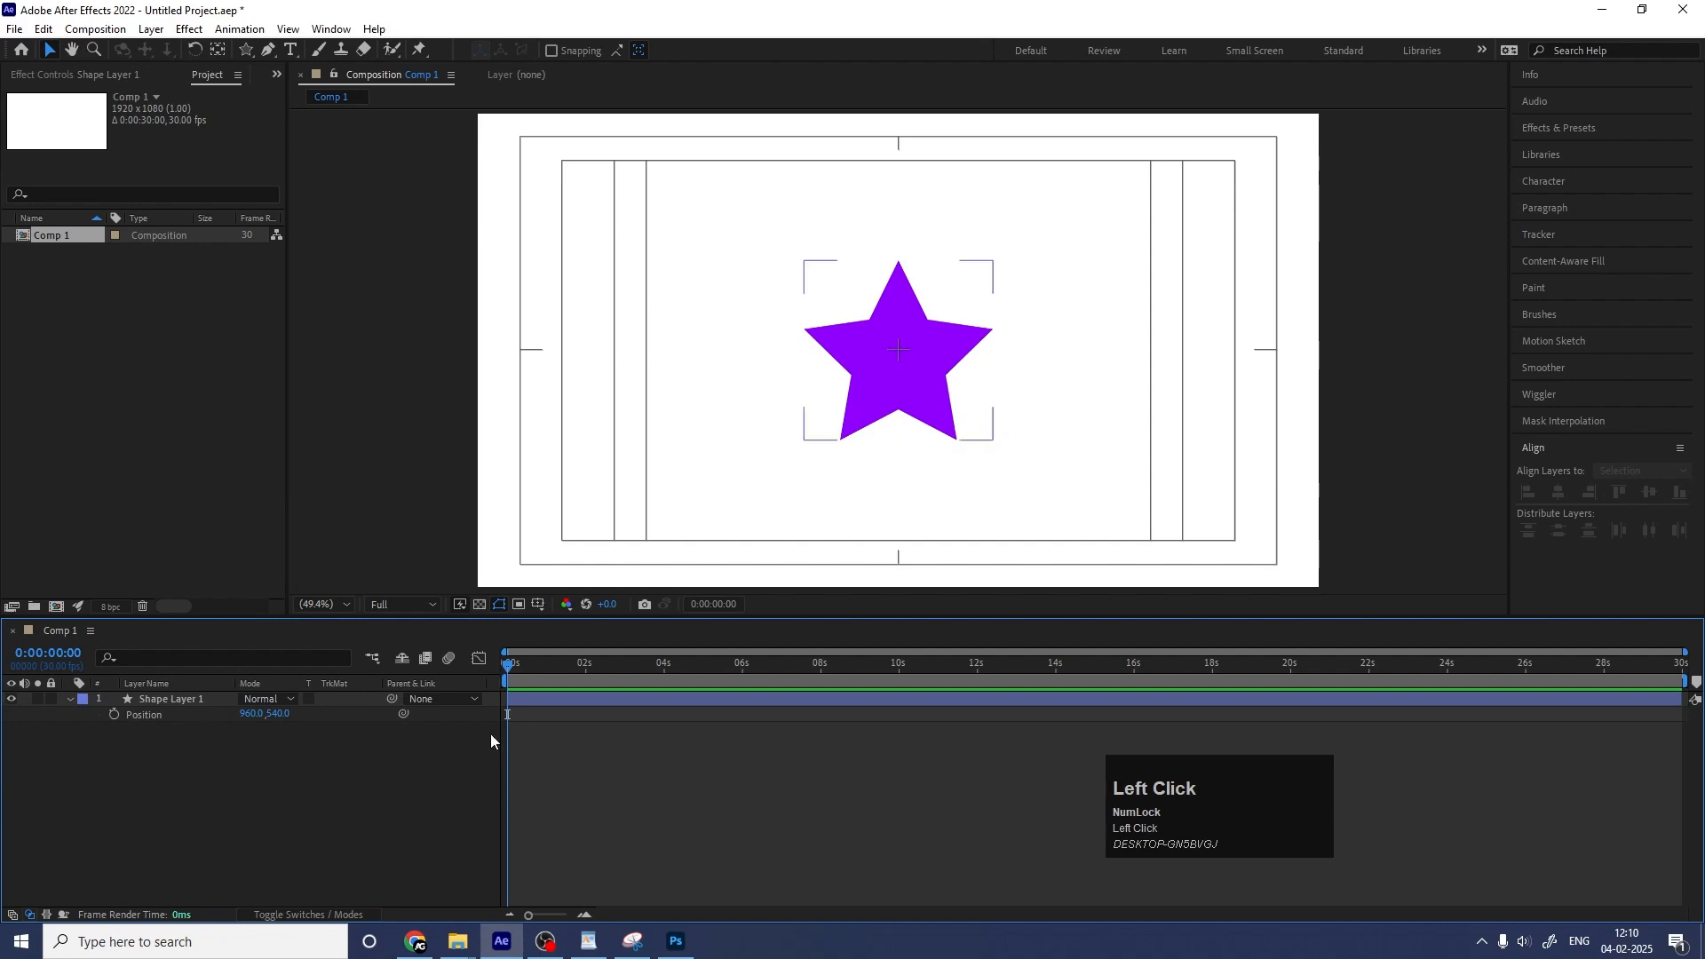
Move the star horizontally to the left side of the frame, about 301.5, 540, and keyframe its Position at 0 seconds.
click(855, 401)
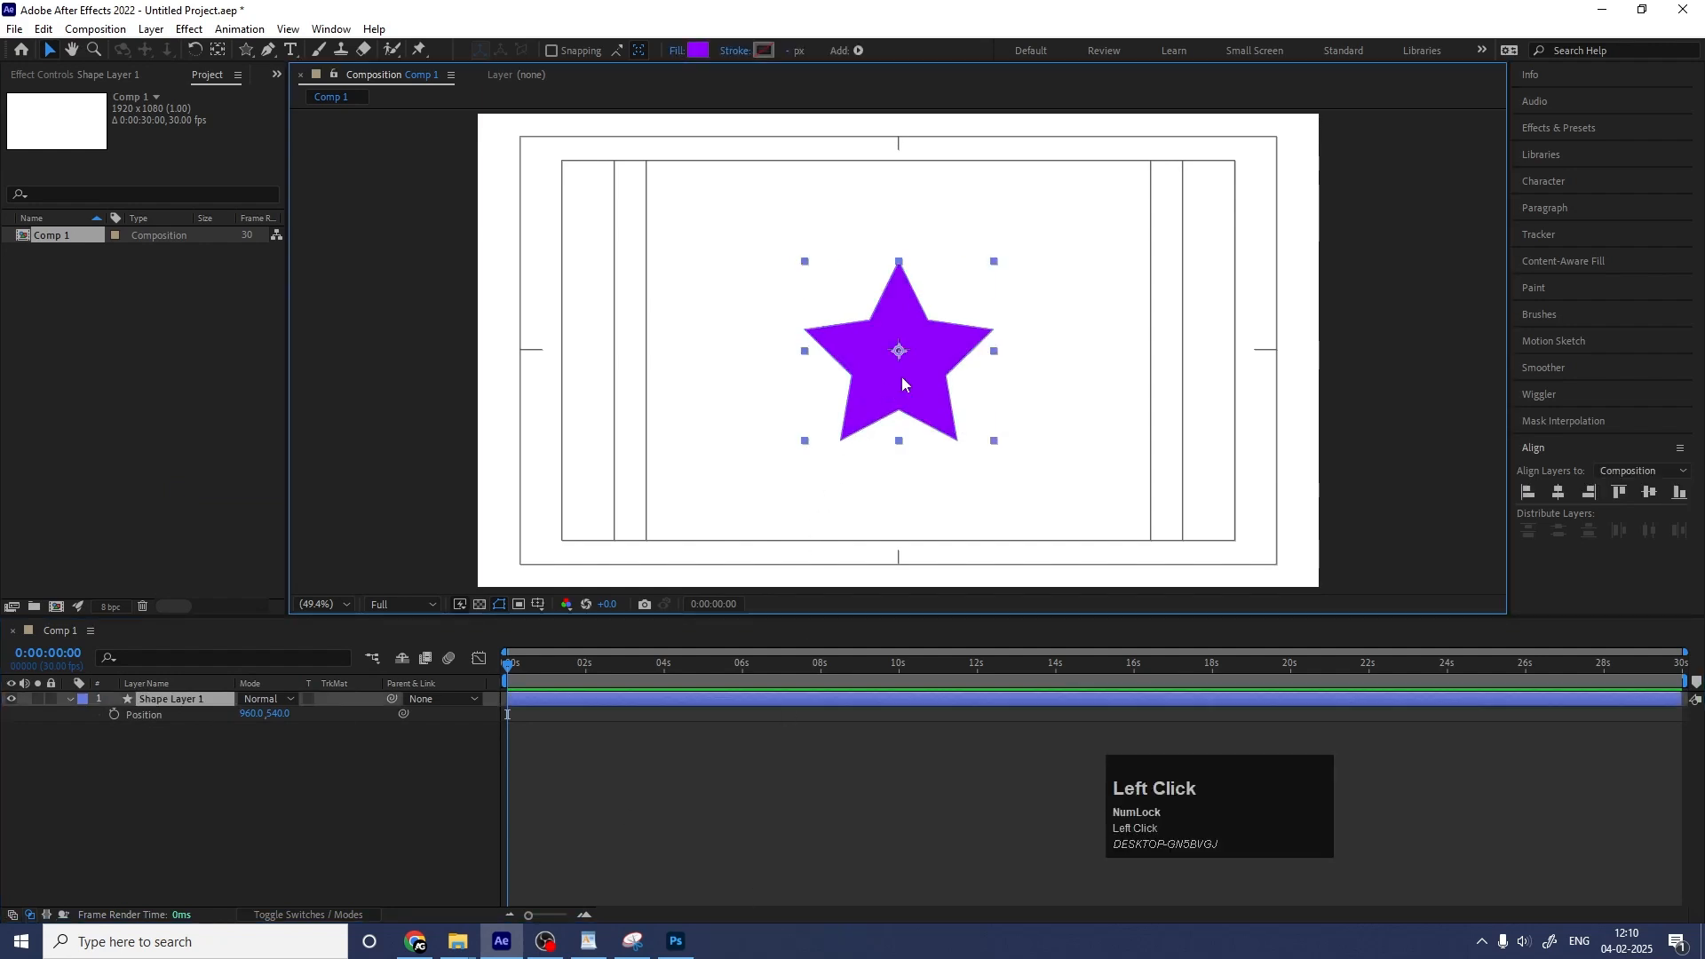
drag(902, 384, 609, 381)
click(221, 771)
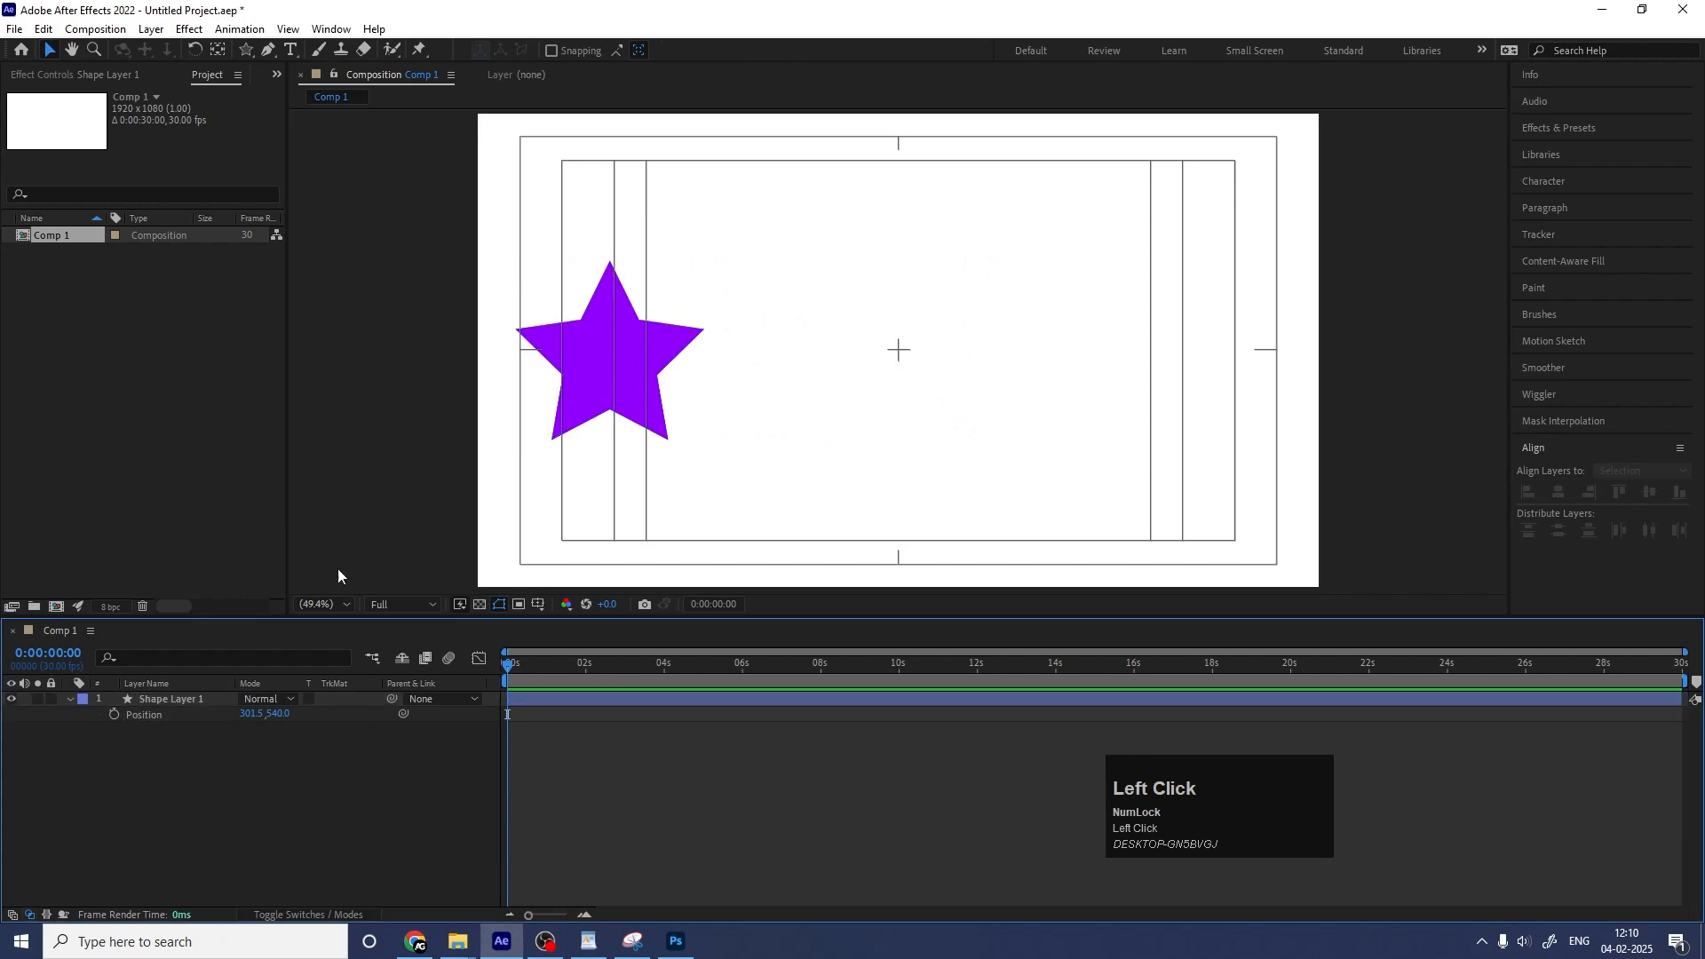
click(115, 714)
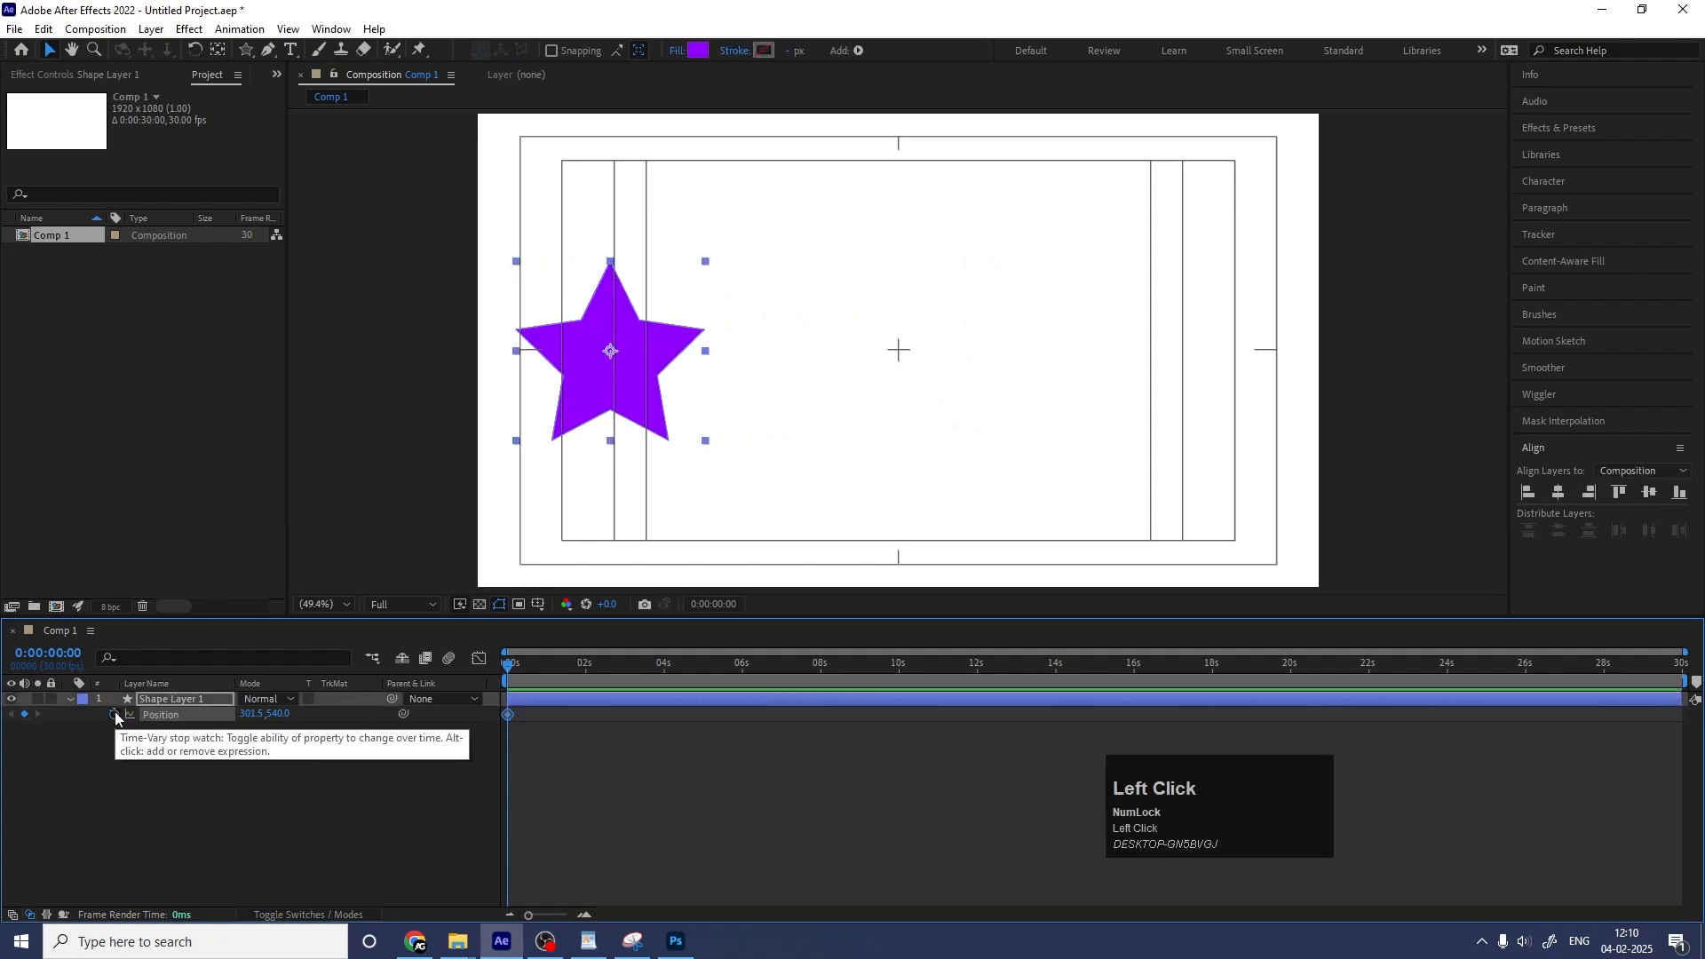
At 2 seconds, move the star horizontally to the right side of the frame, to Position 1619.5, 540.
key(equal)
key(equal)
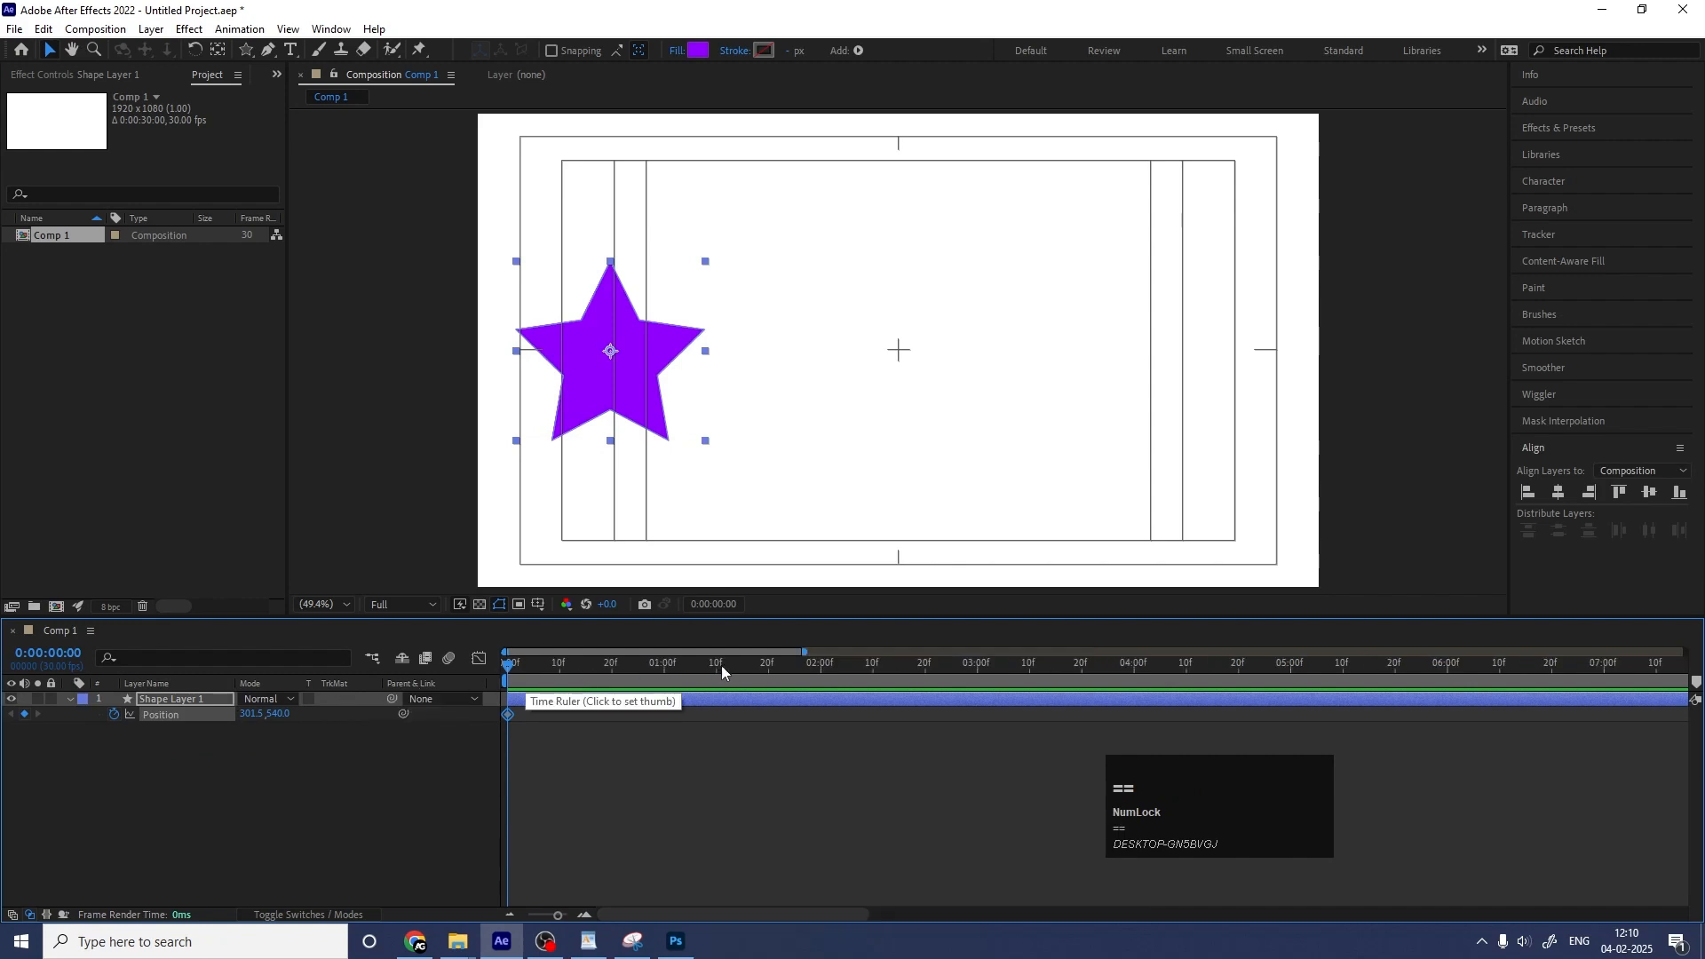
click(820, 679)
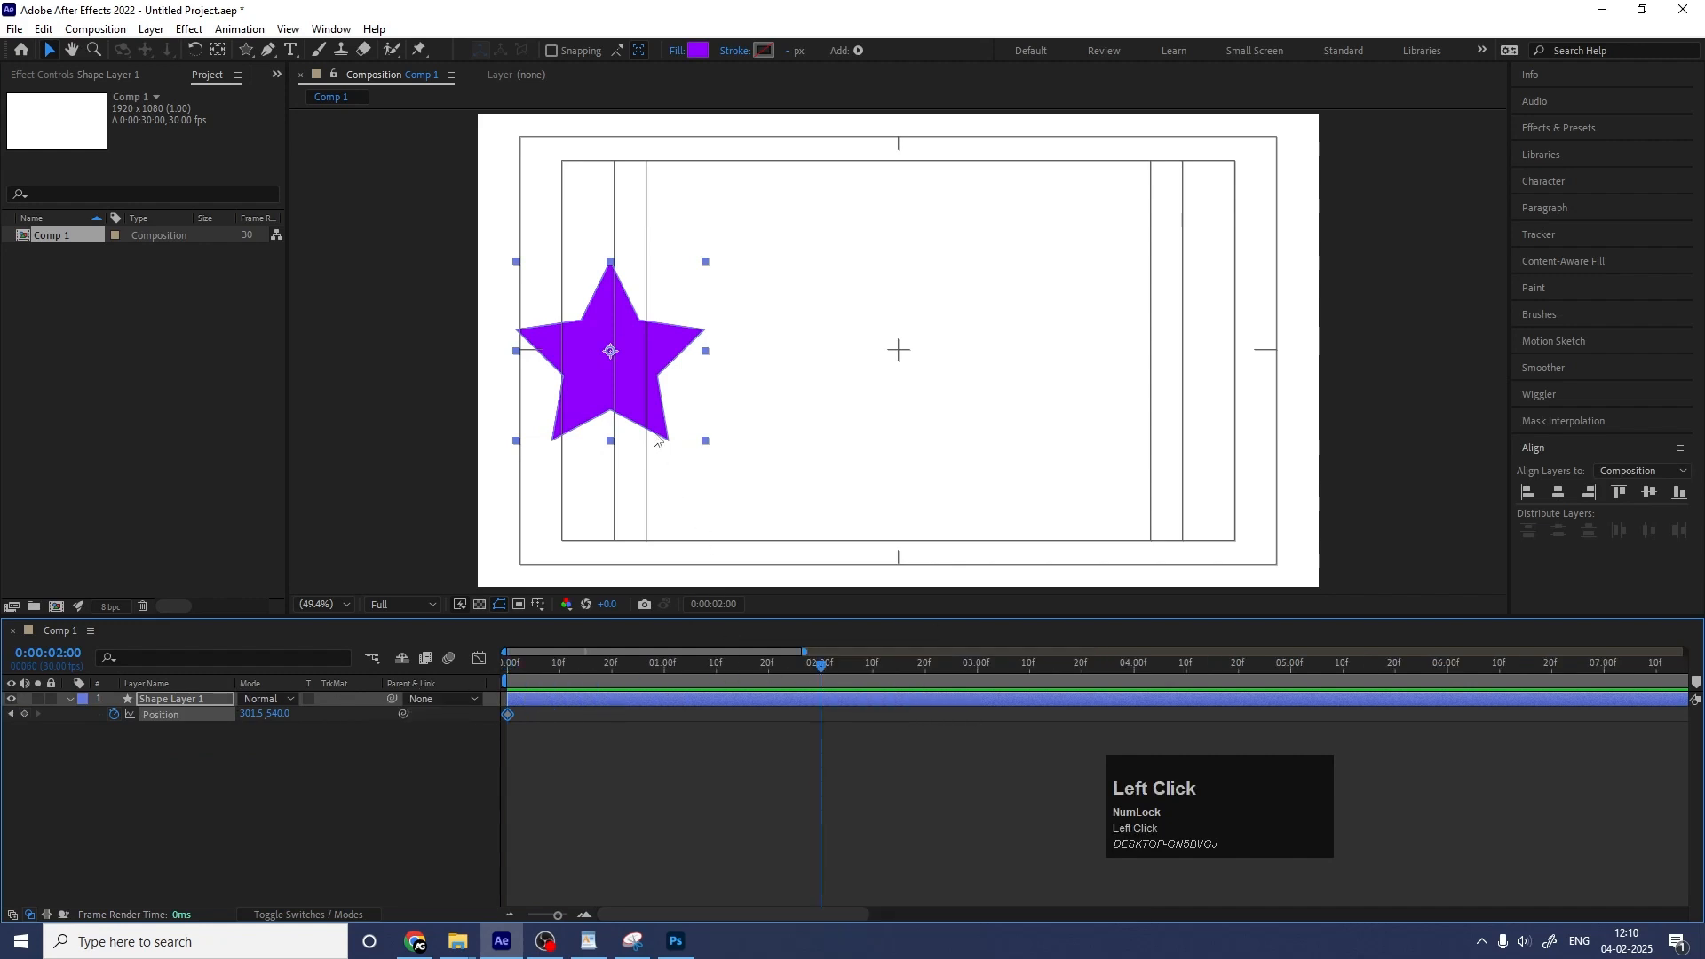
drag(251, 720, 1391, 685)
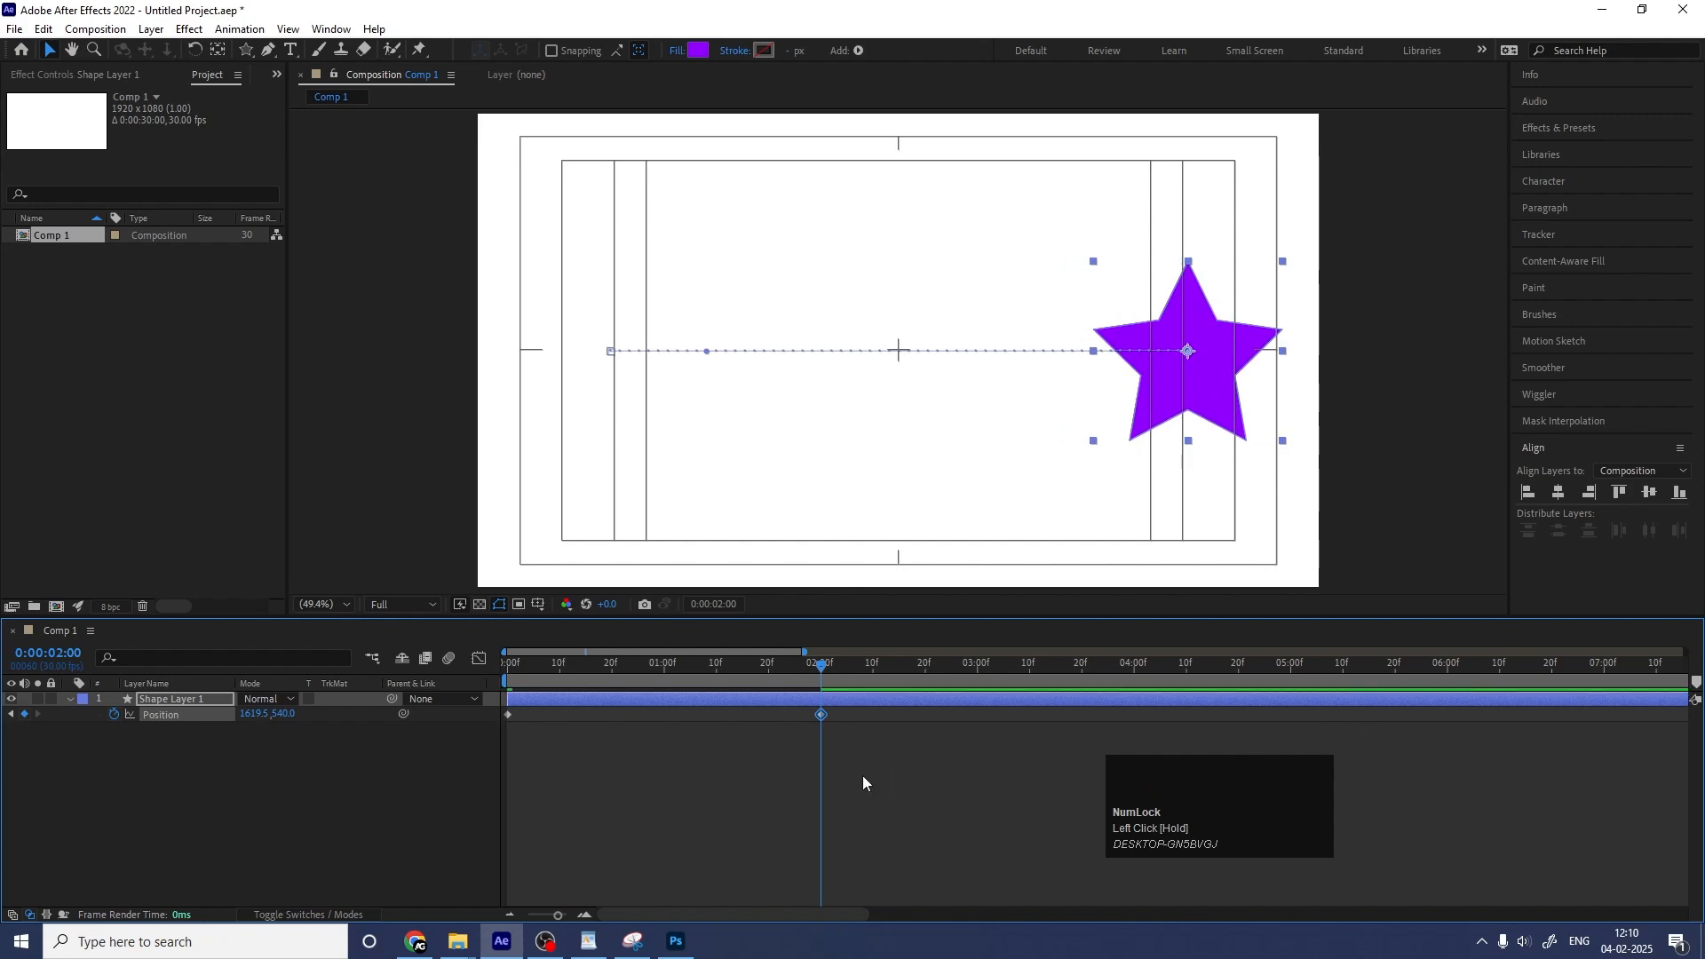
End the work area at 2 seconds and preview the star's movement.
key(n)
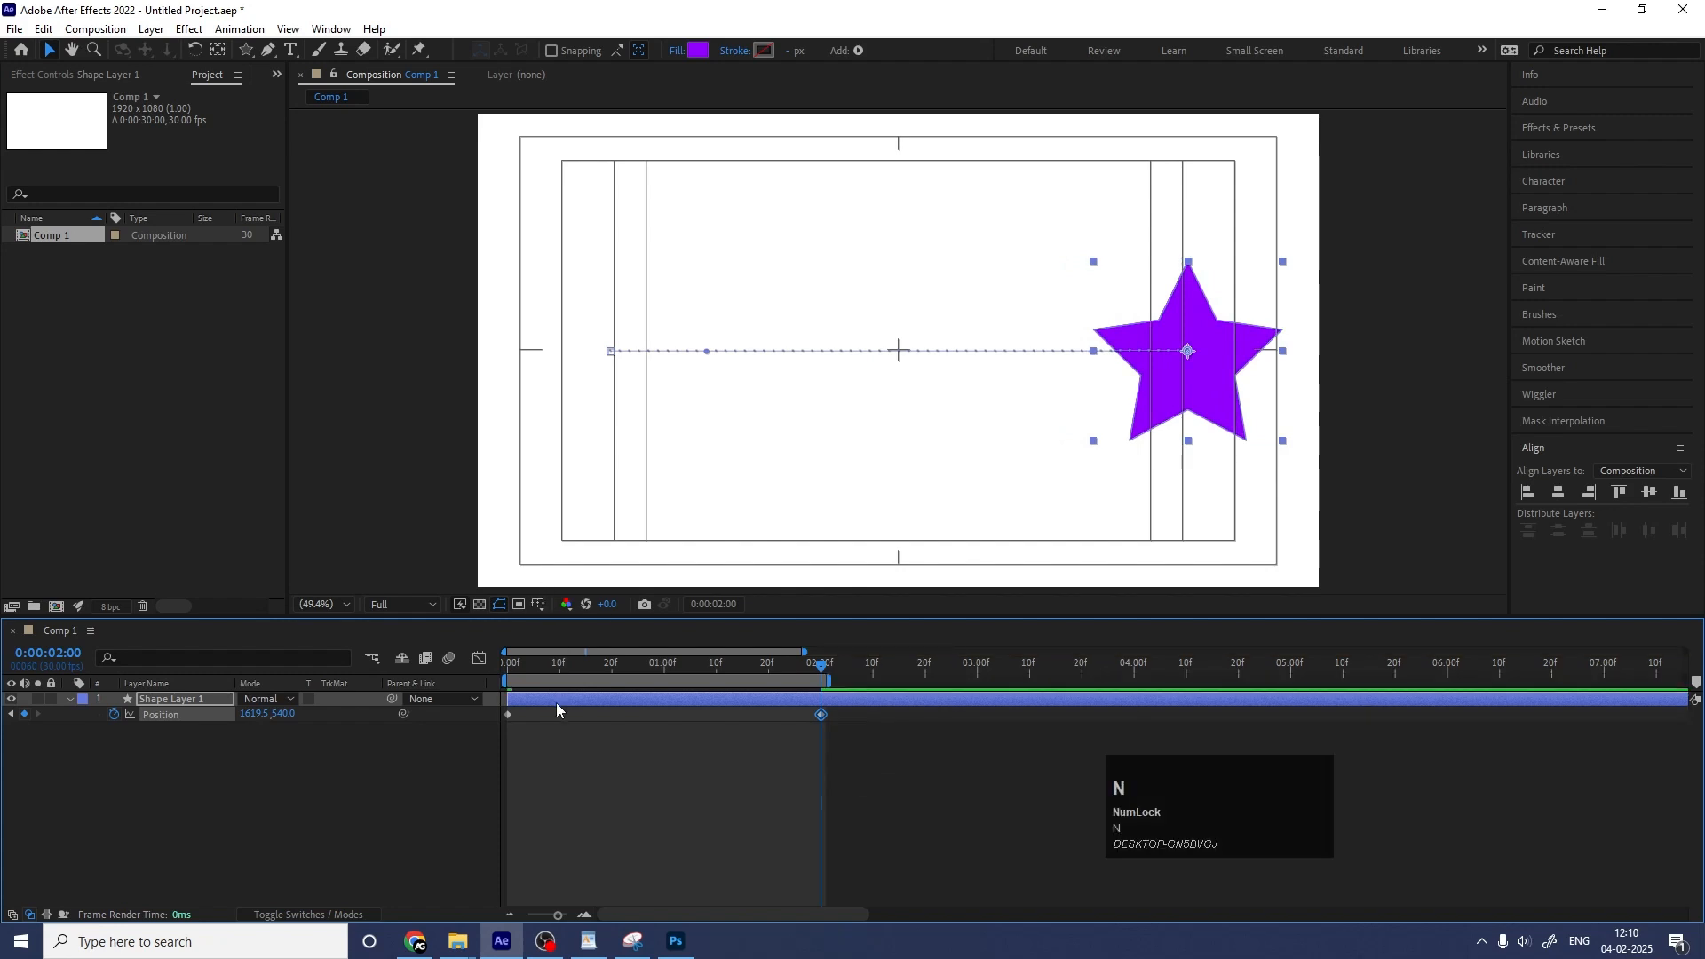
key(space)
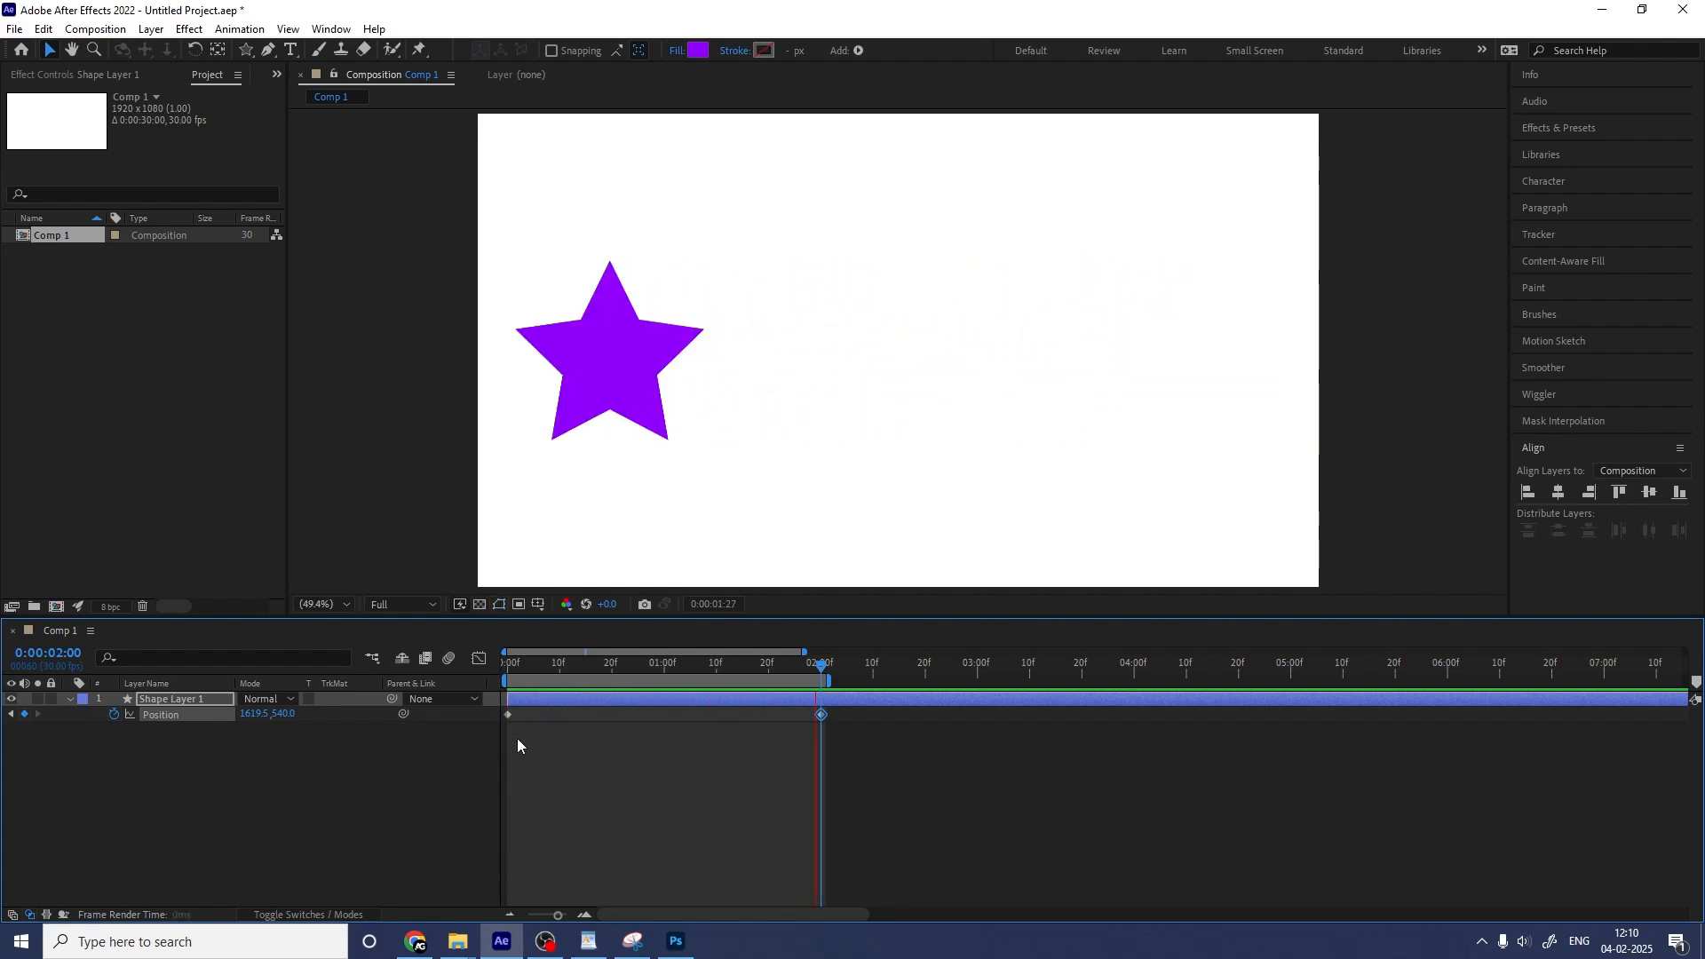
Add a Rotation keyframe to the star at 0 seconds and show all of the layer's keyframed properties.
drag(548, 670, 476, 670)
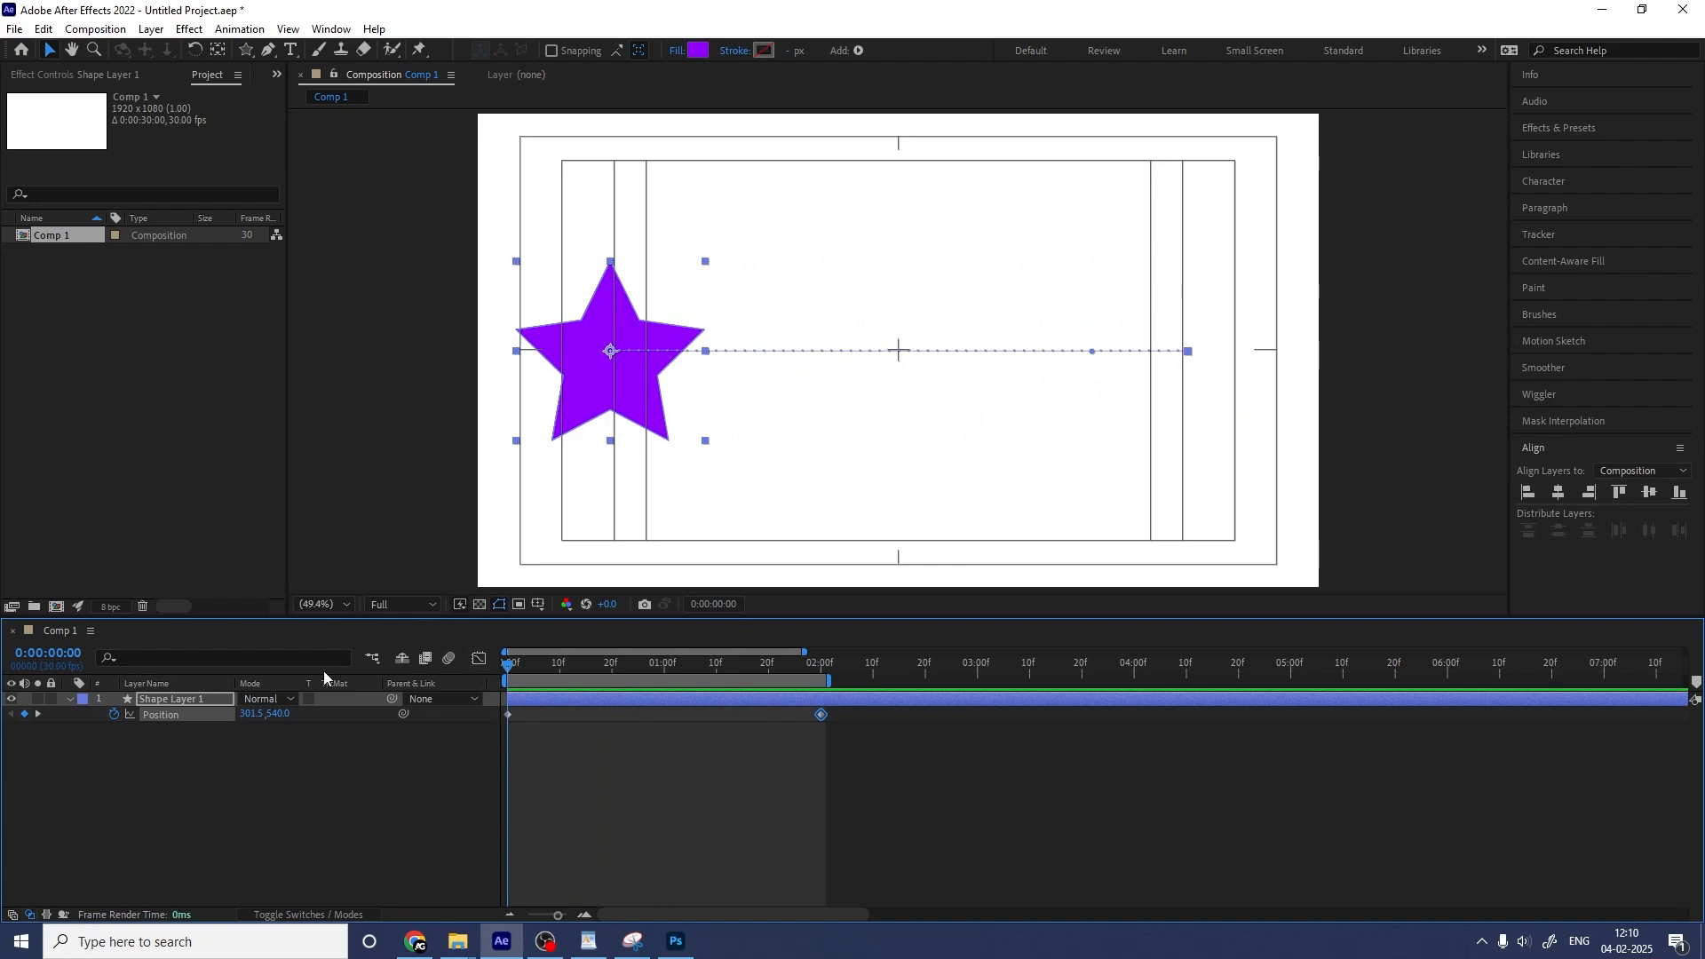
key(r)
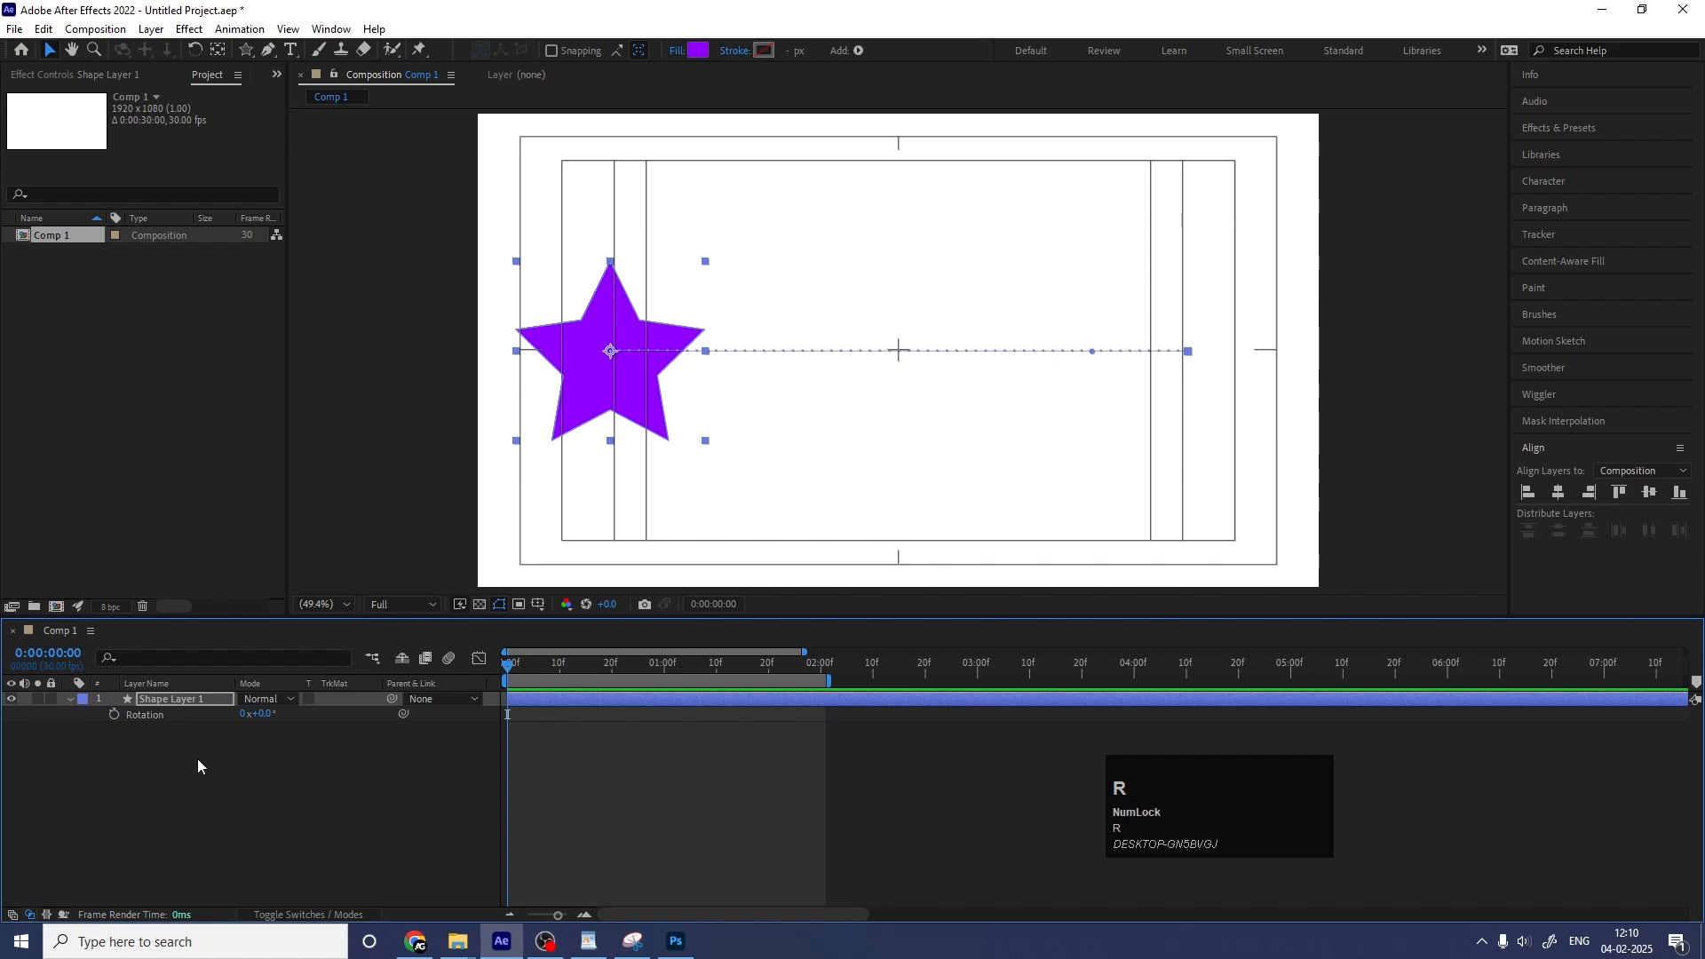
click(114, 715)
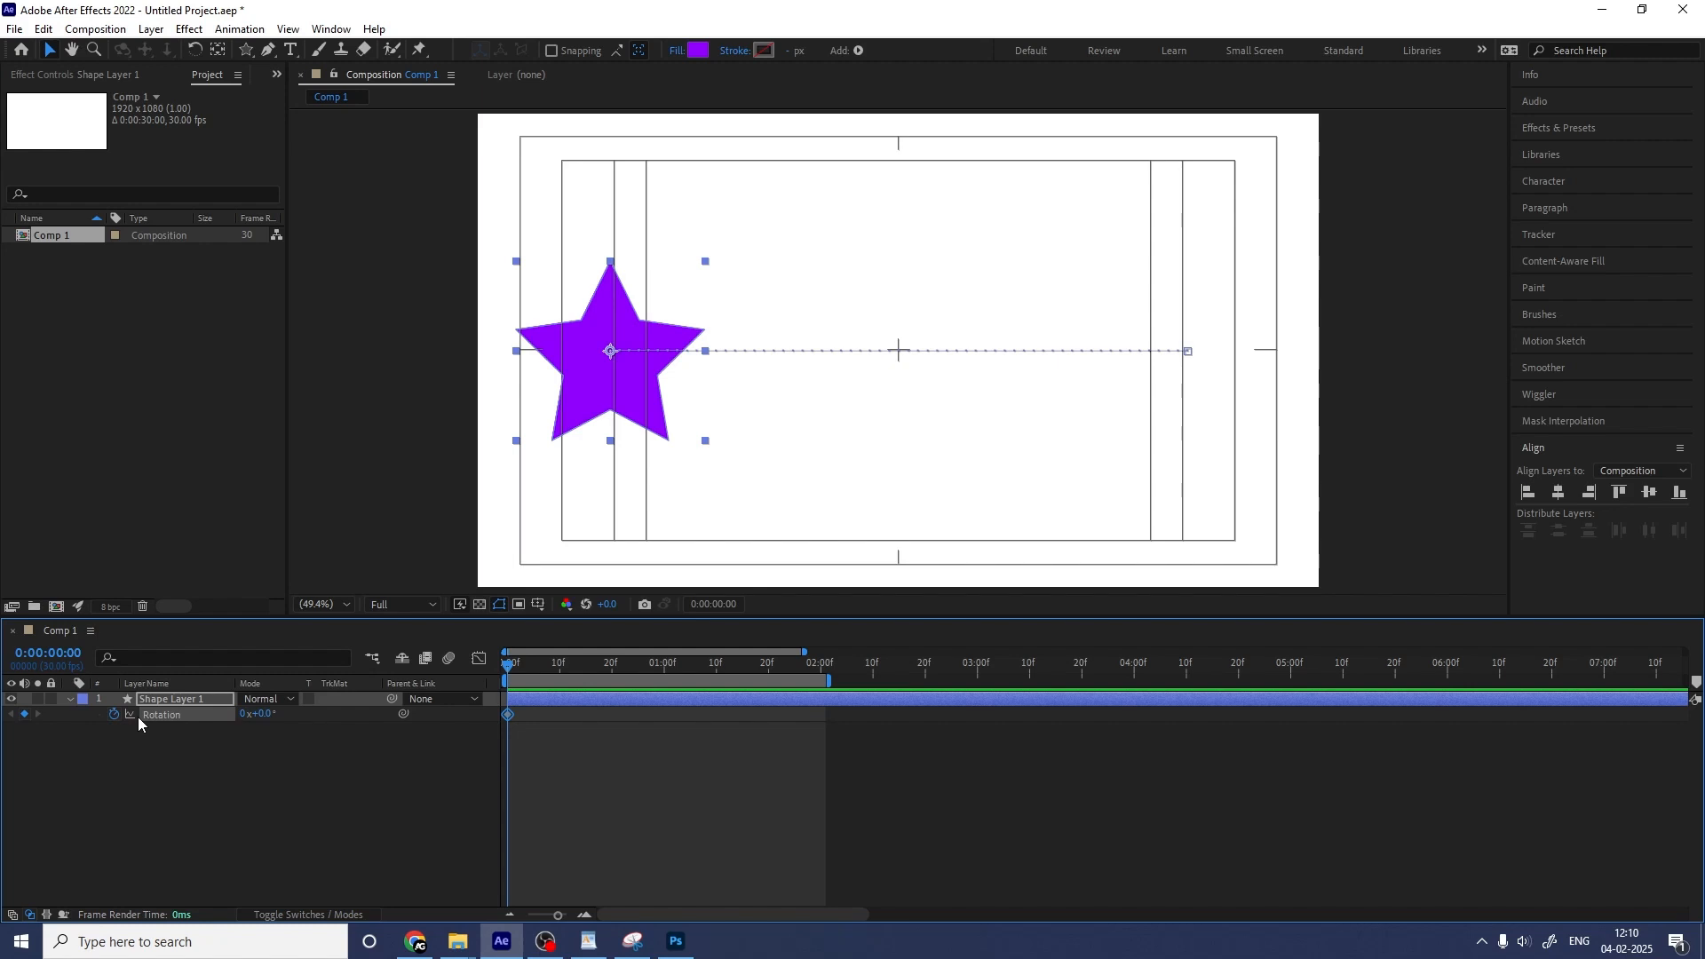
click(227, 807)
key(u)
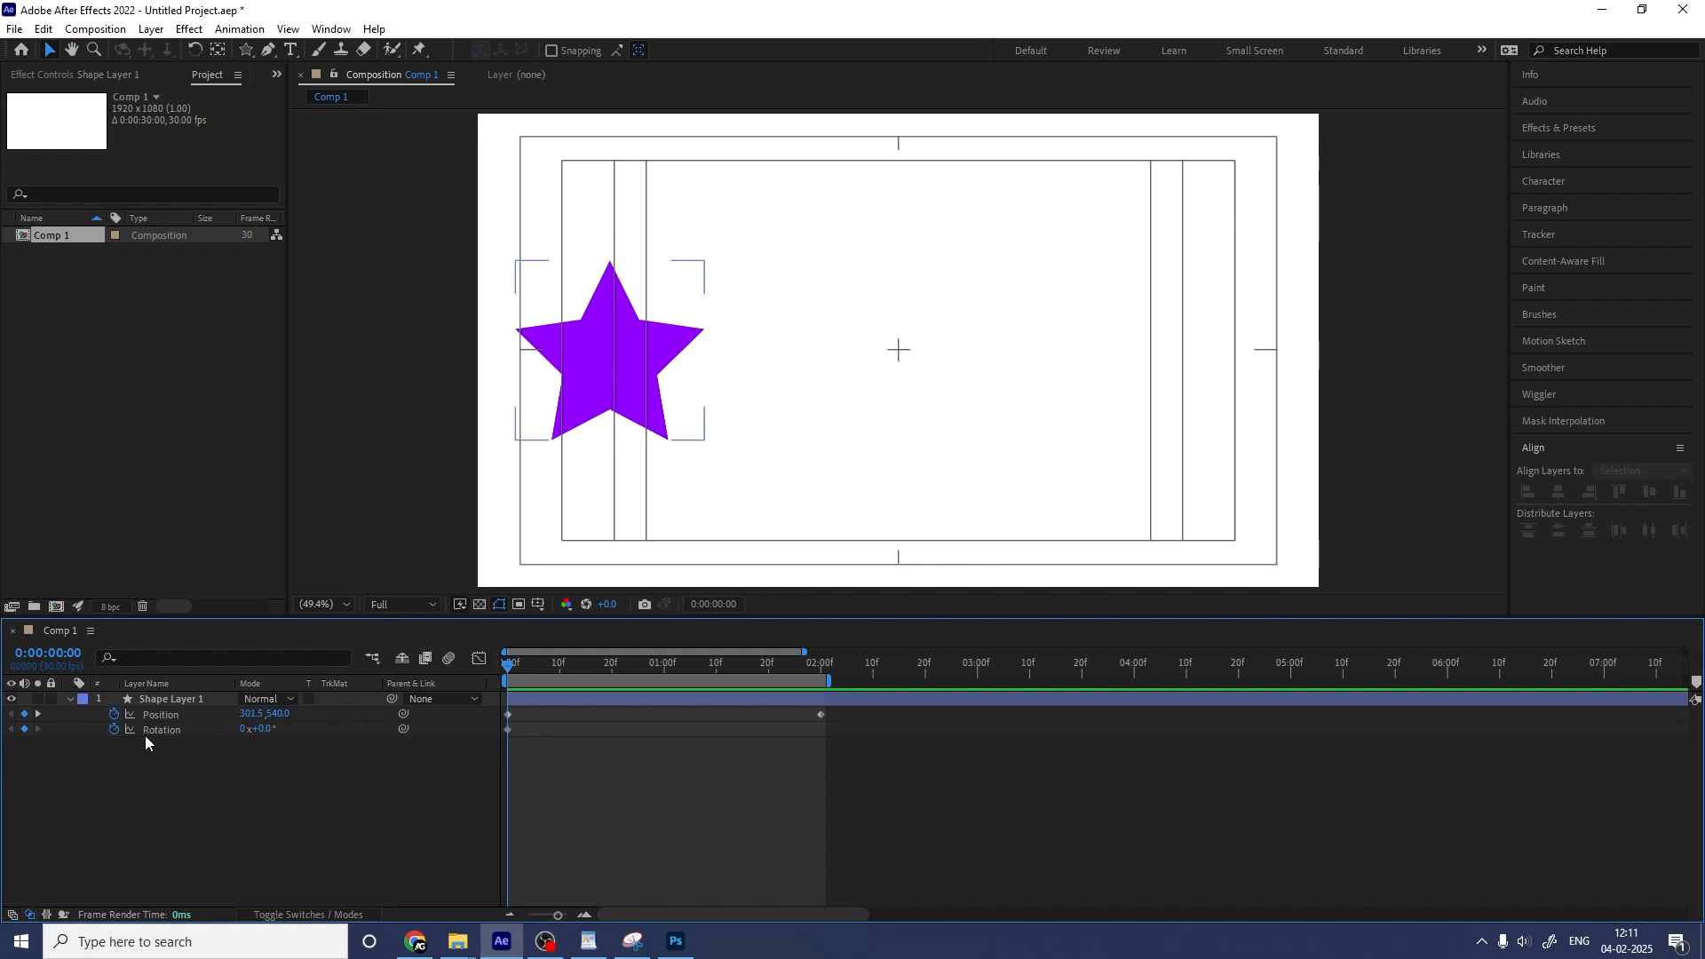
Set the star's Rotation to 1 full turn (1x+0.0°) at 2 seconds.
drag(751, 668, 823, 682)
click(245, 730)
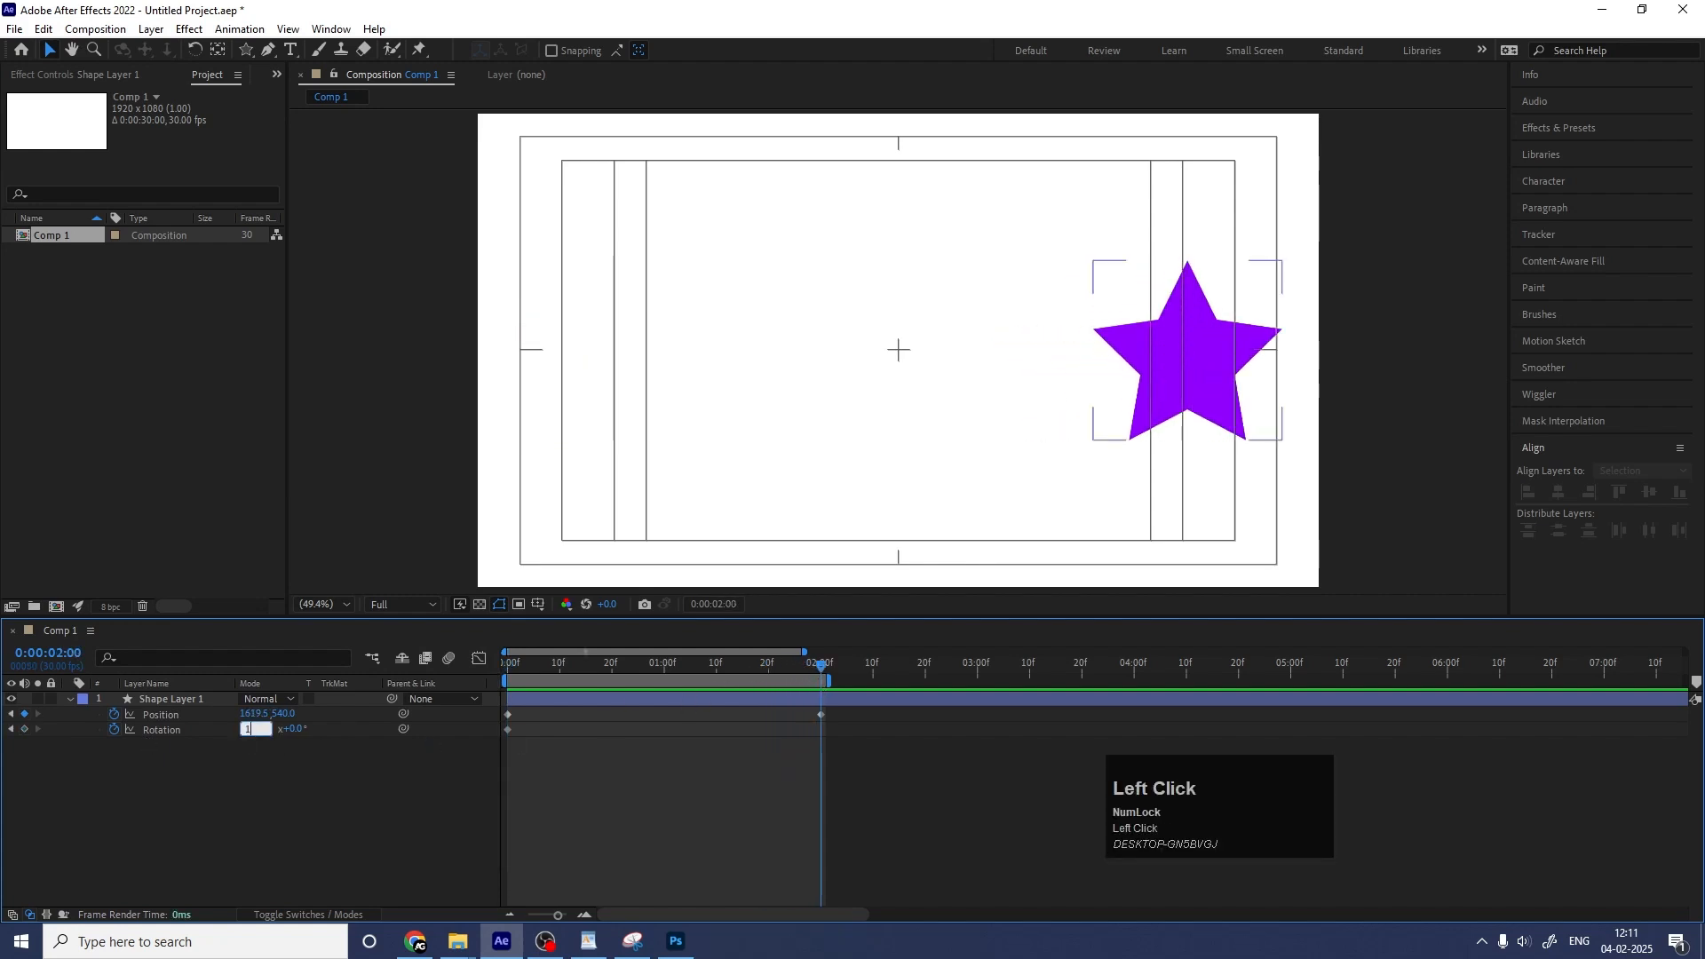
key(Return)
Preview the star's combined movement and rotation from the start of the composition.
drag(565, 673, 434, 669)
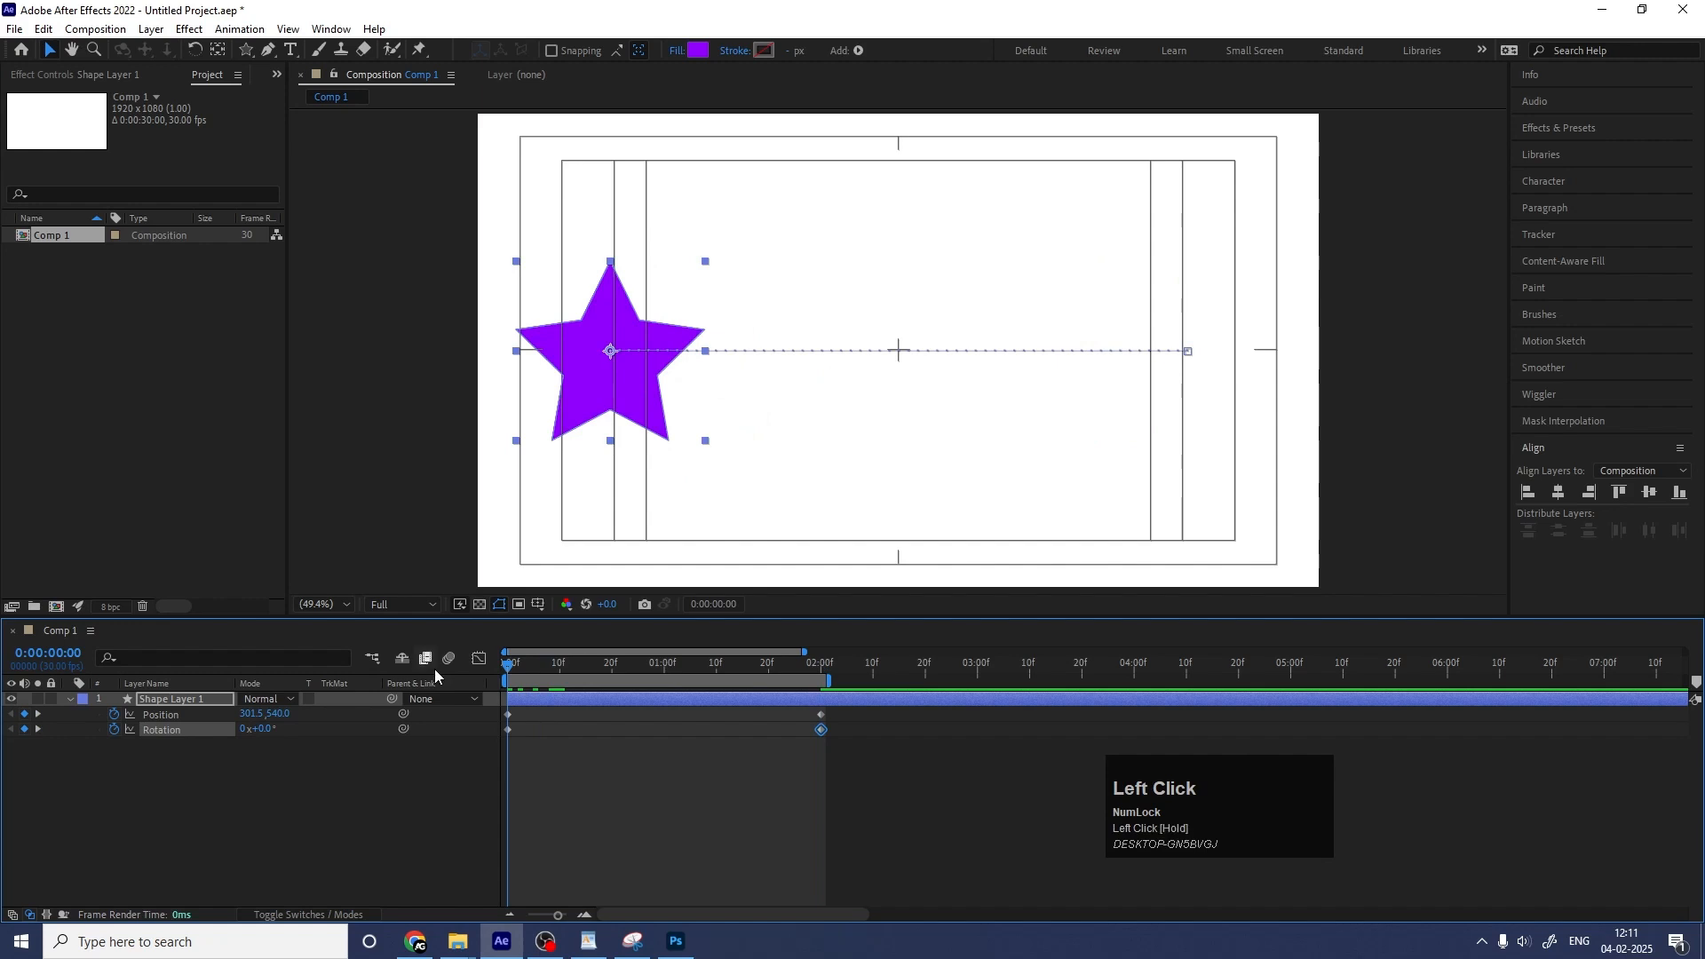
key(space)
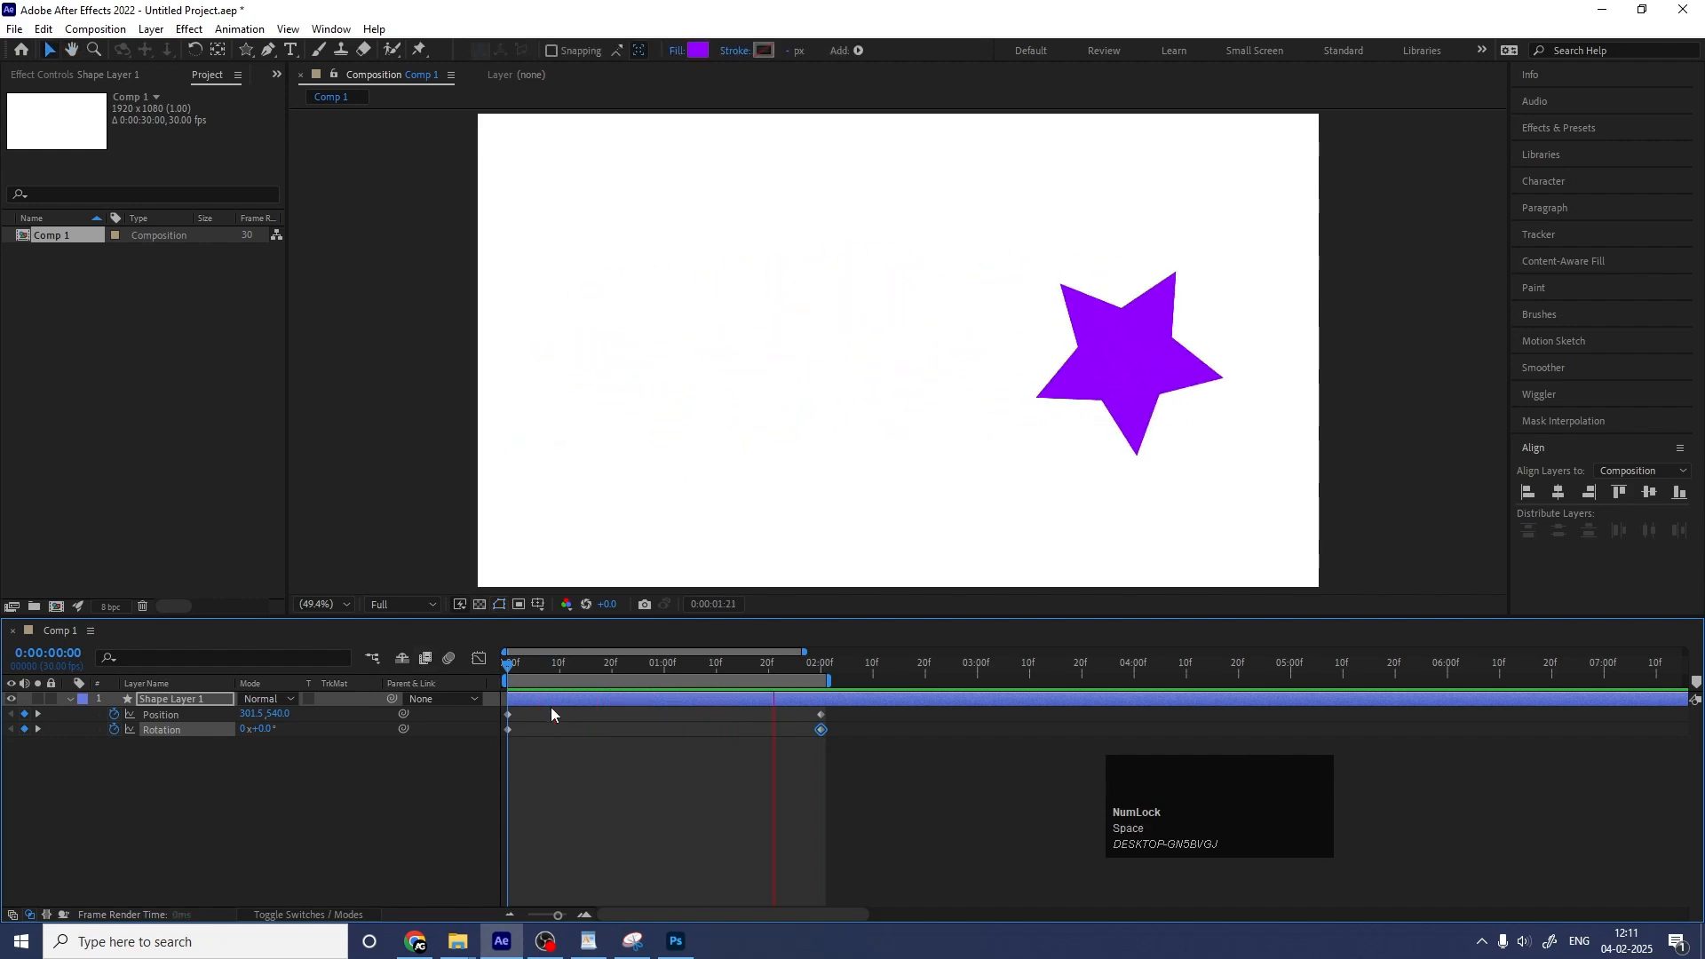
key(space)
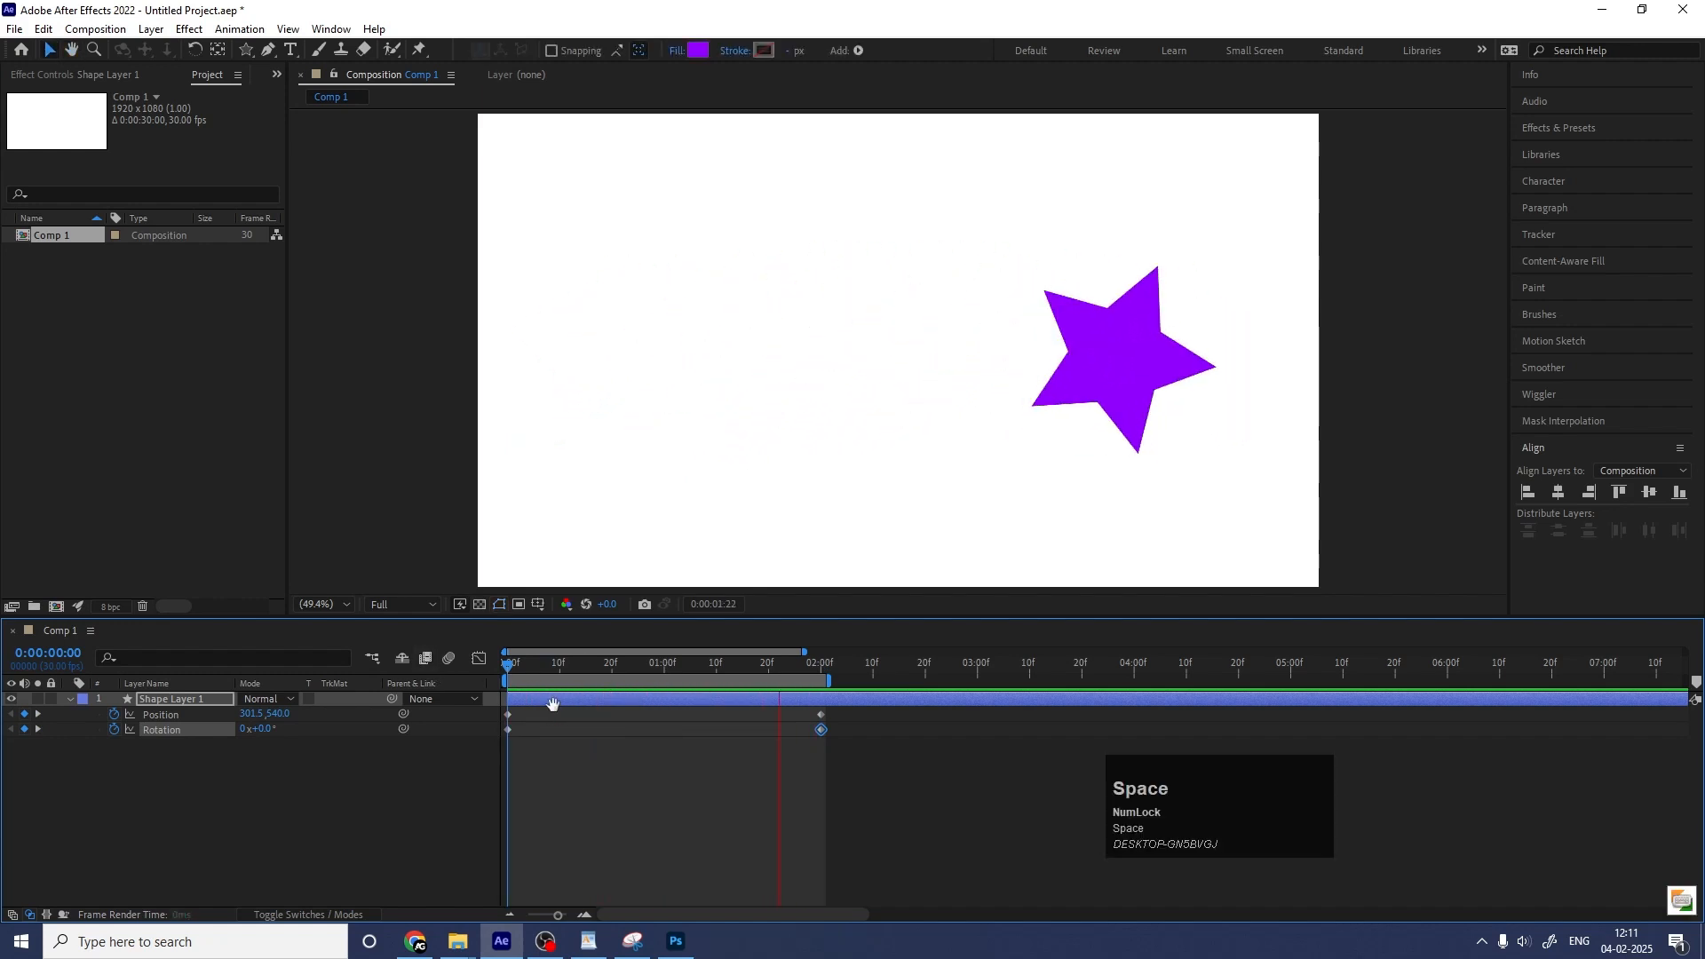
Add a Scale keyframe to the star at 0 seconds and show all of the layer's keyframed properties.
drag(525, 664, 401, 666)
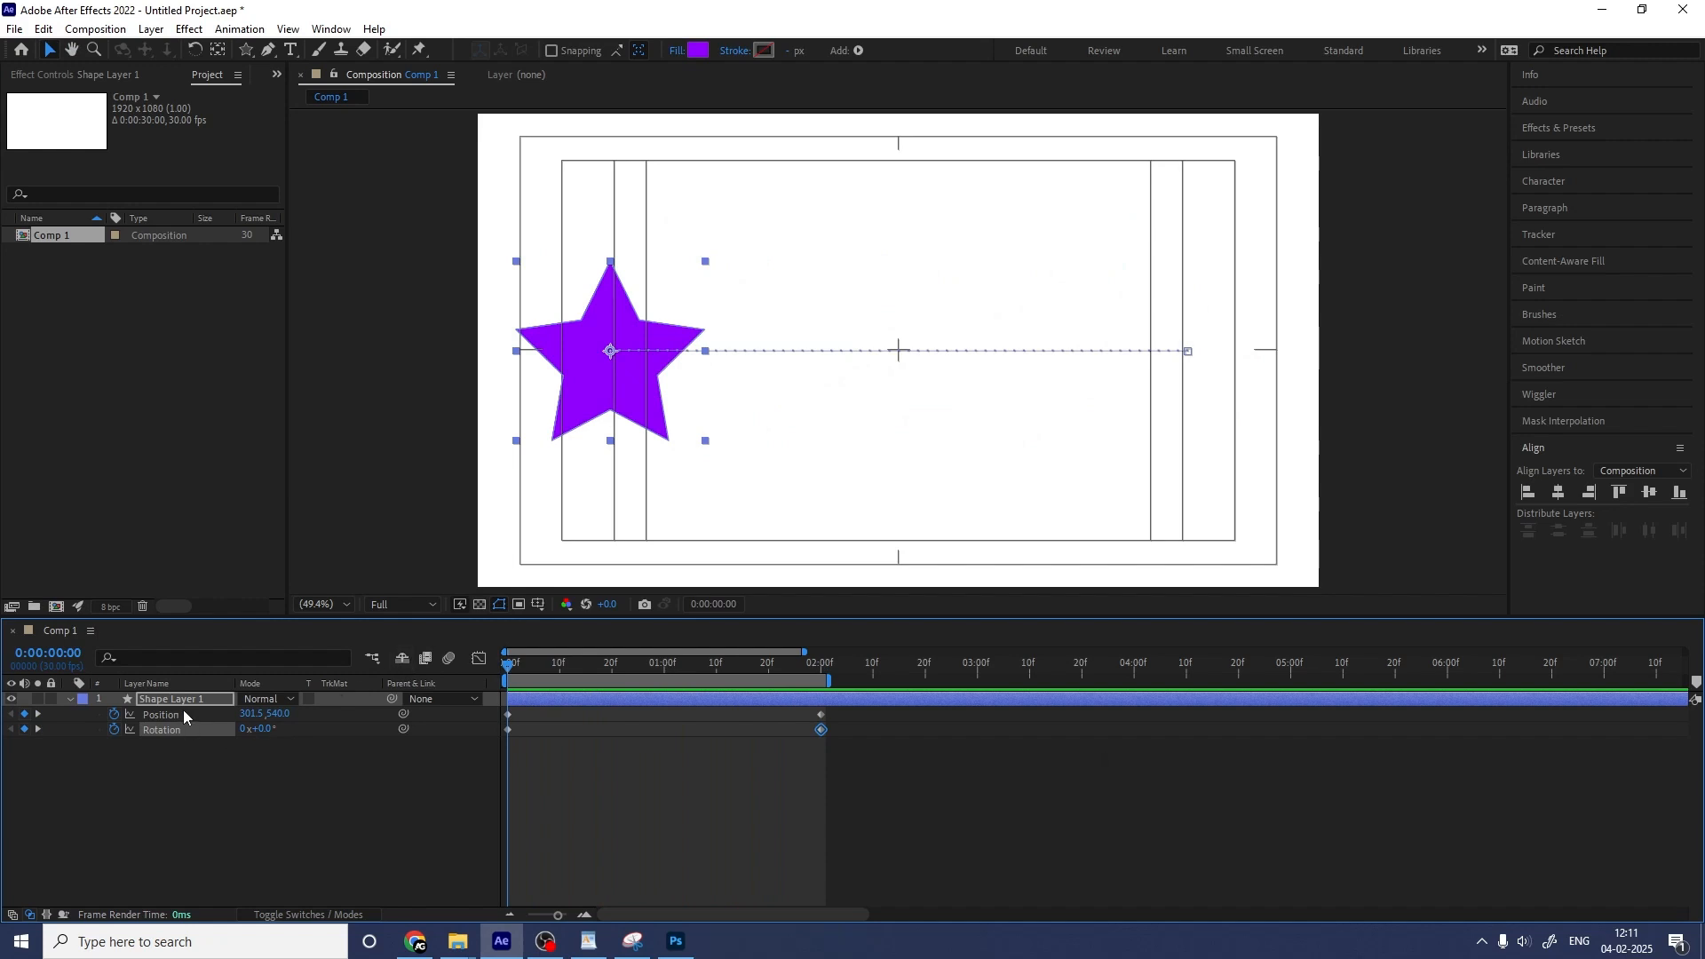
key(s)
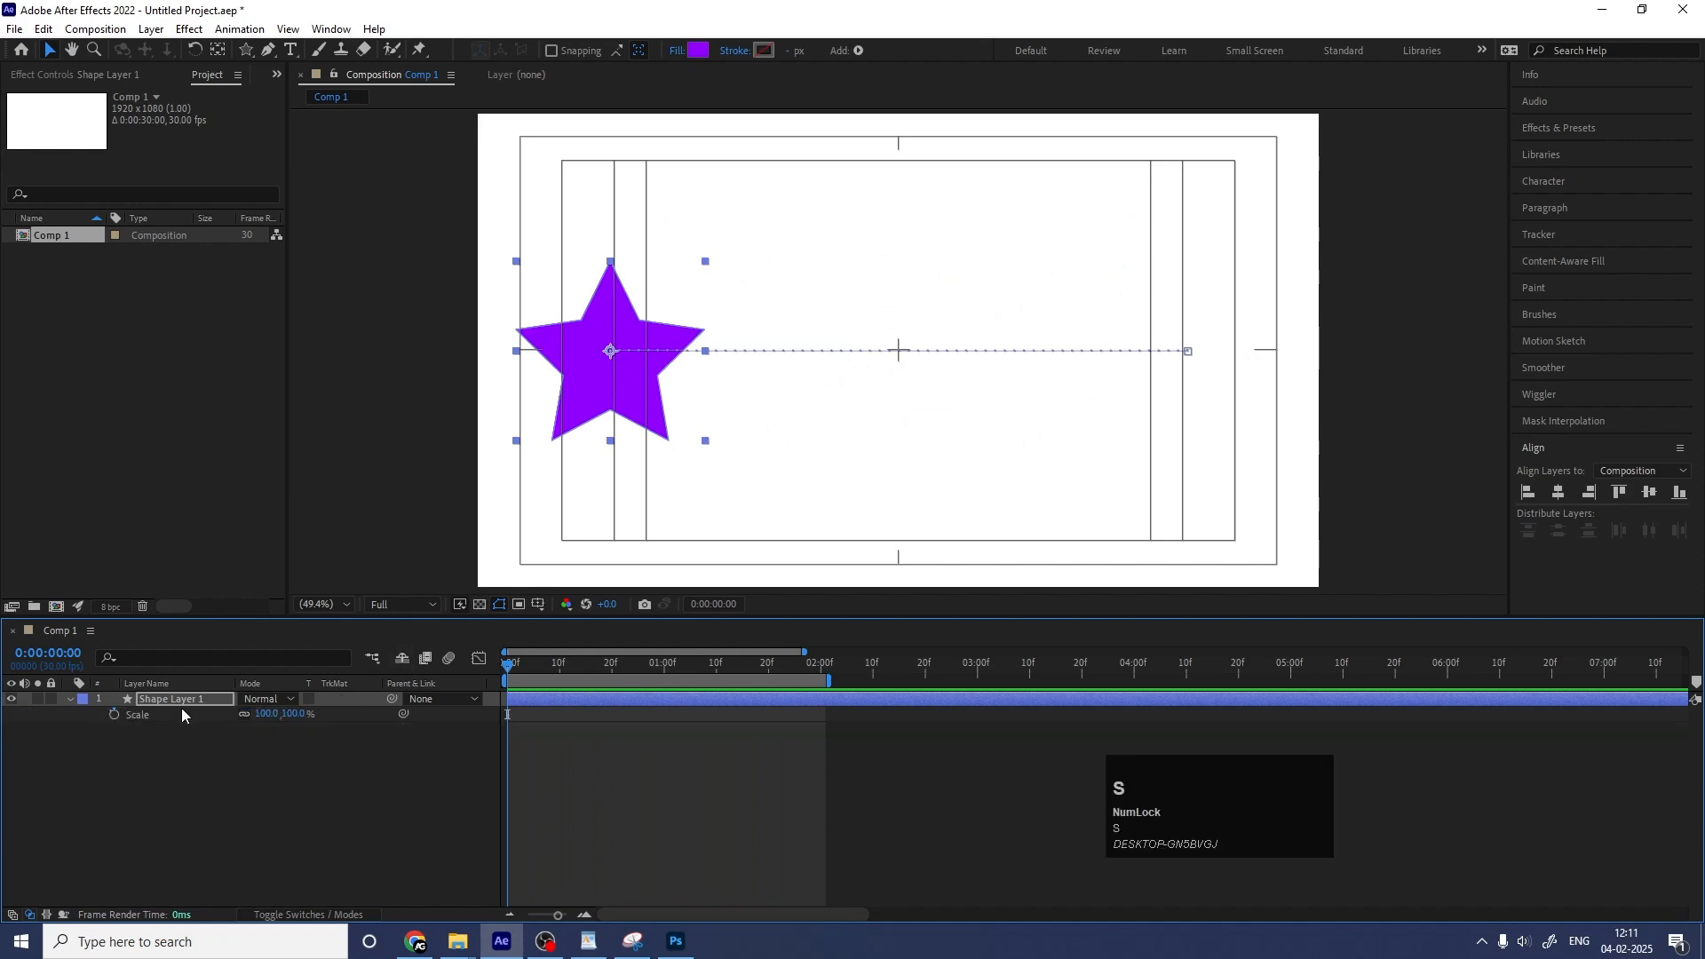
click(113, 714)
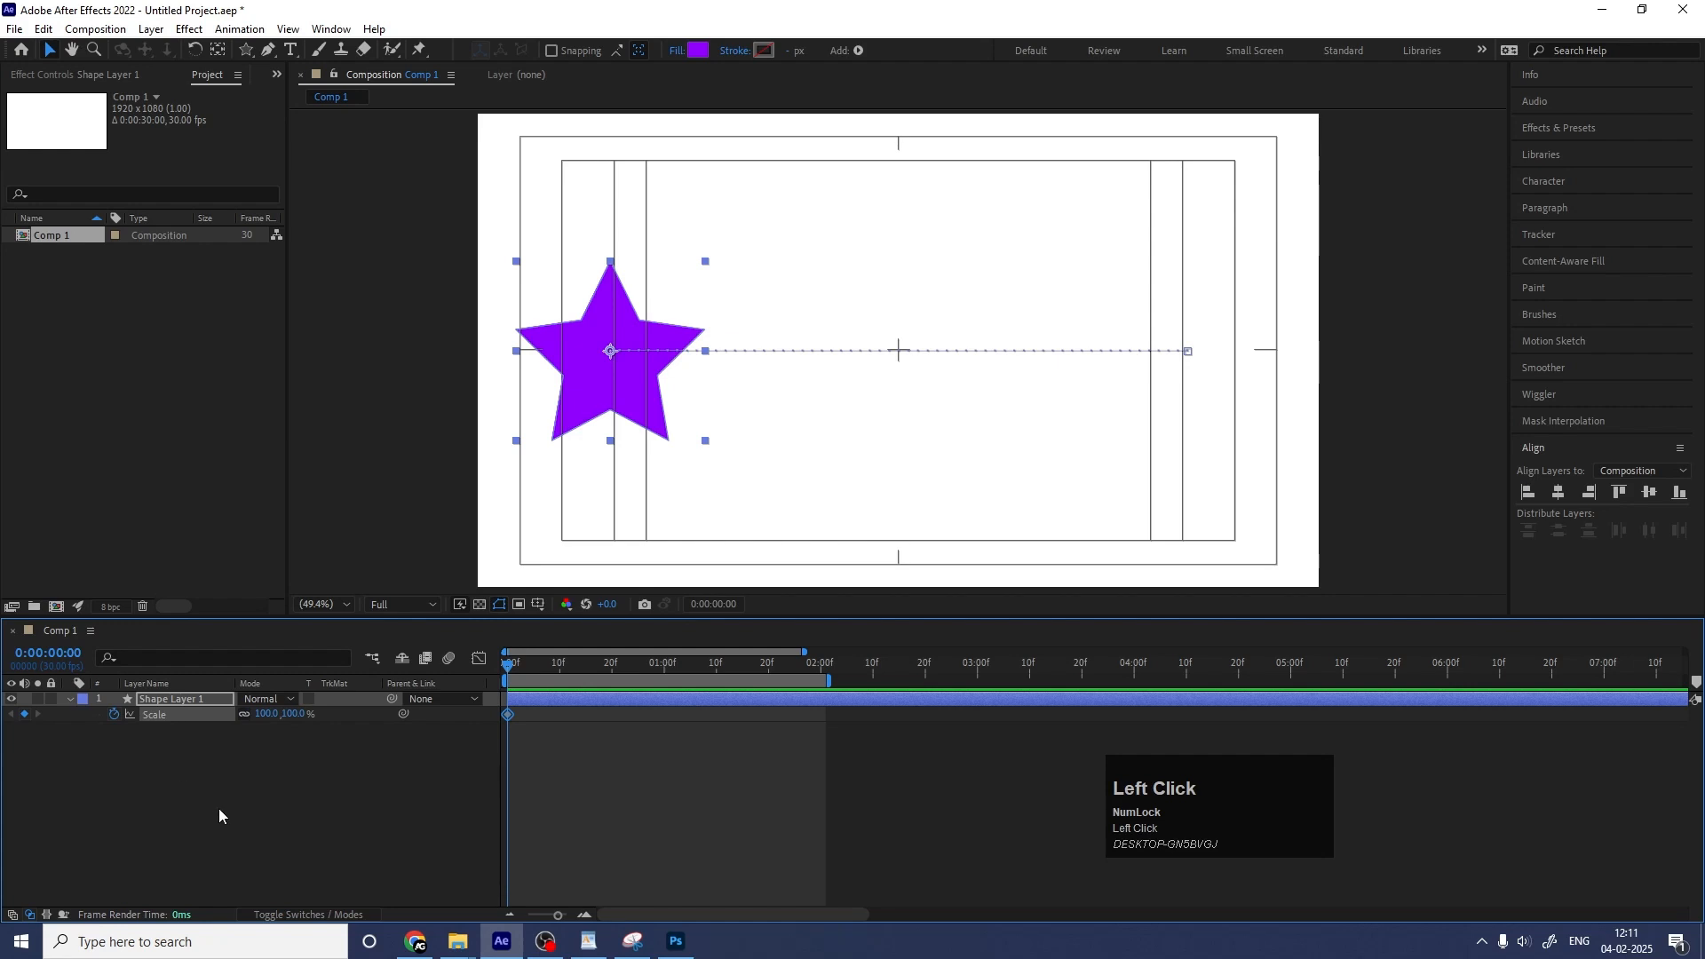
key(u)
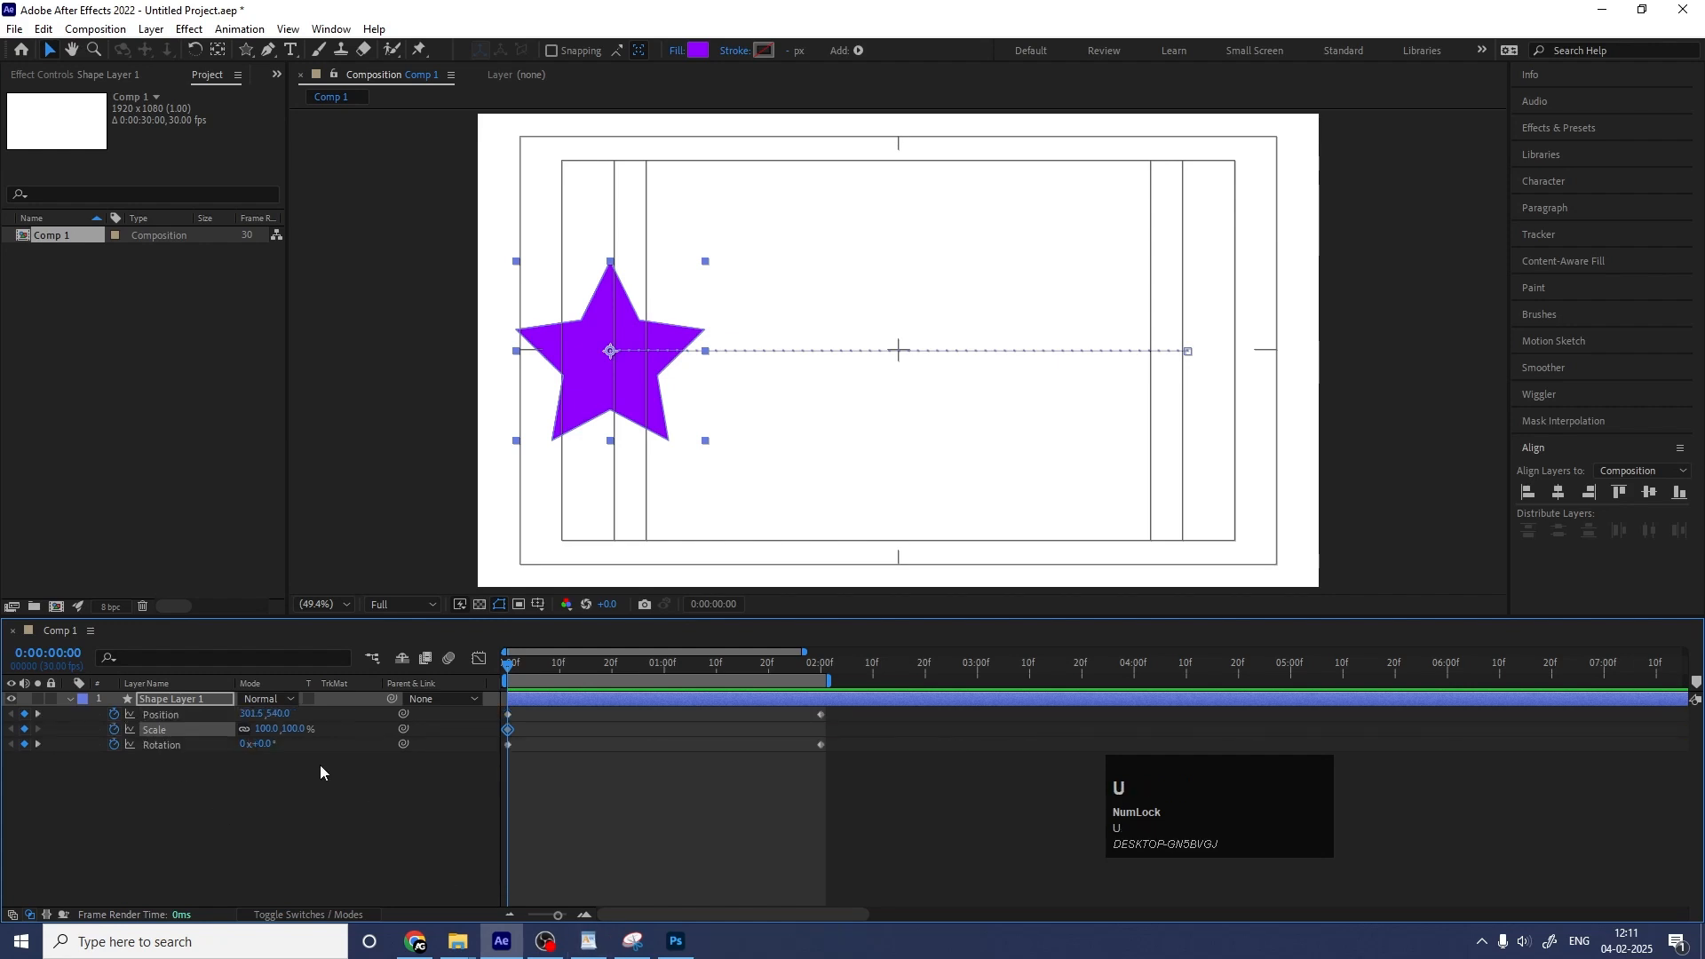
Set the star's Scale to 50% at 2 seconds.
click(823, 664)
click(263, 730)
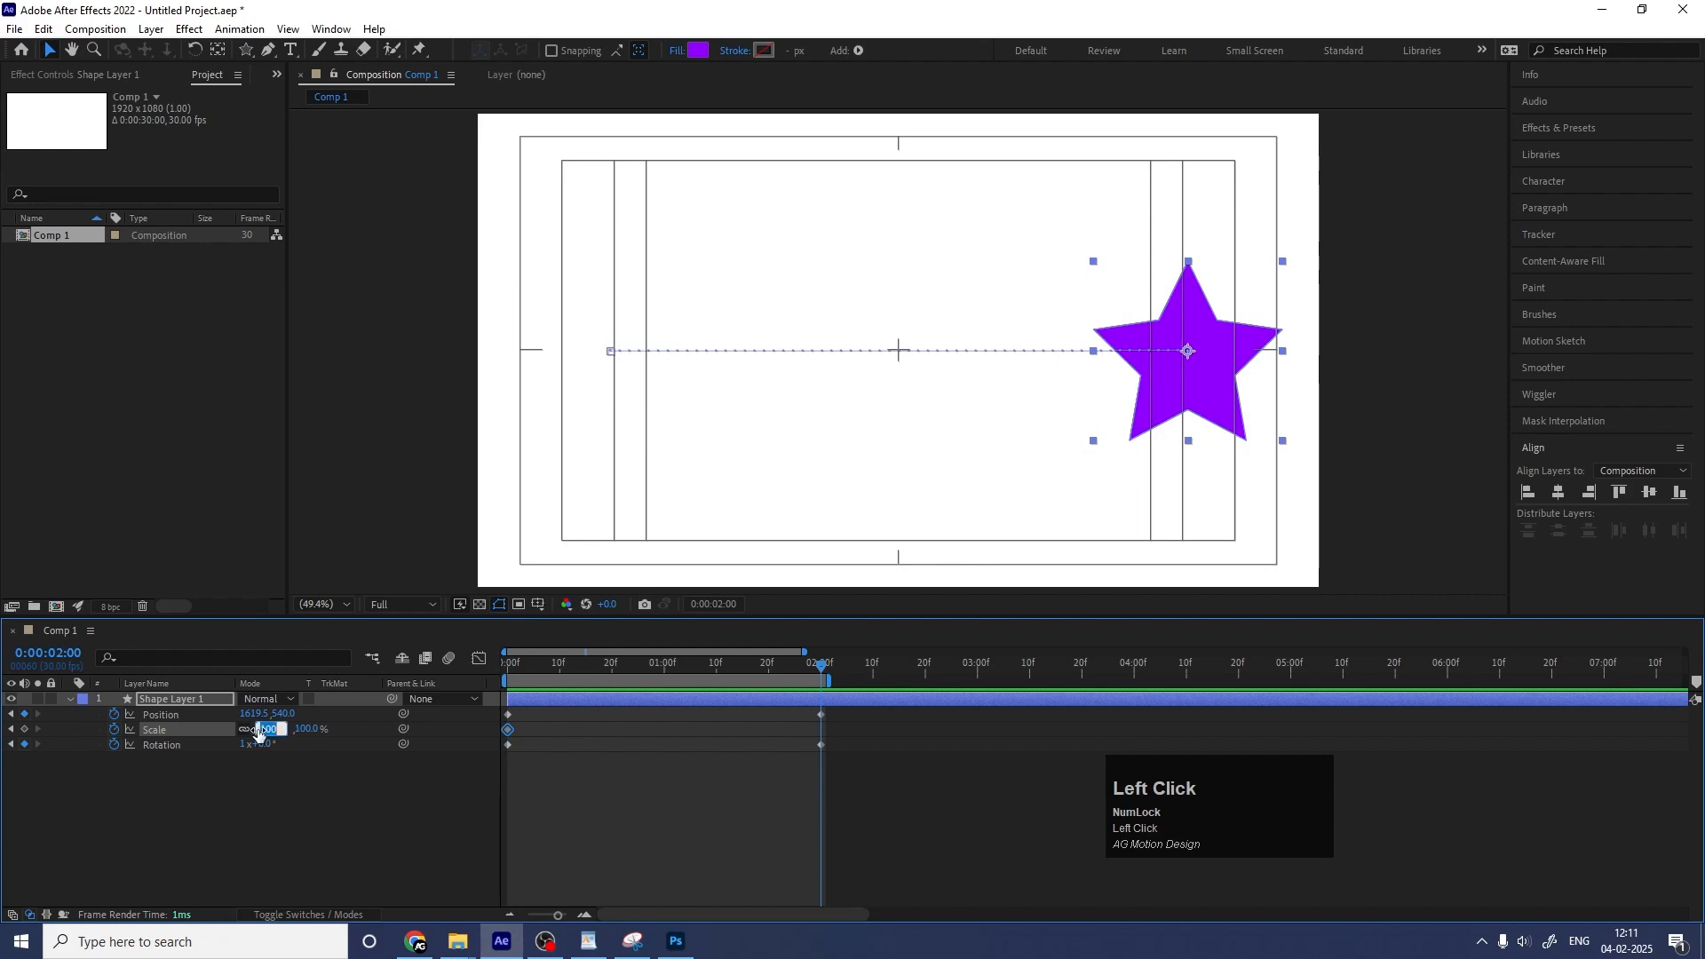
text(50)
key(Return)
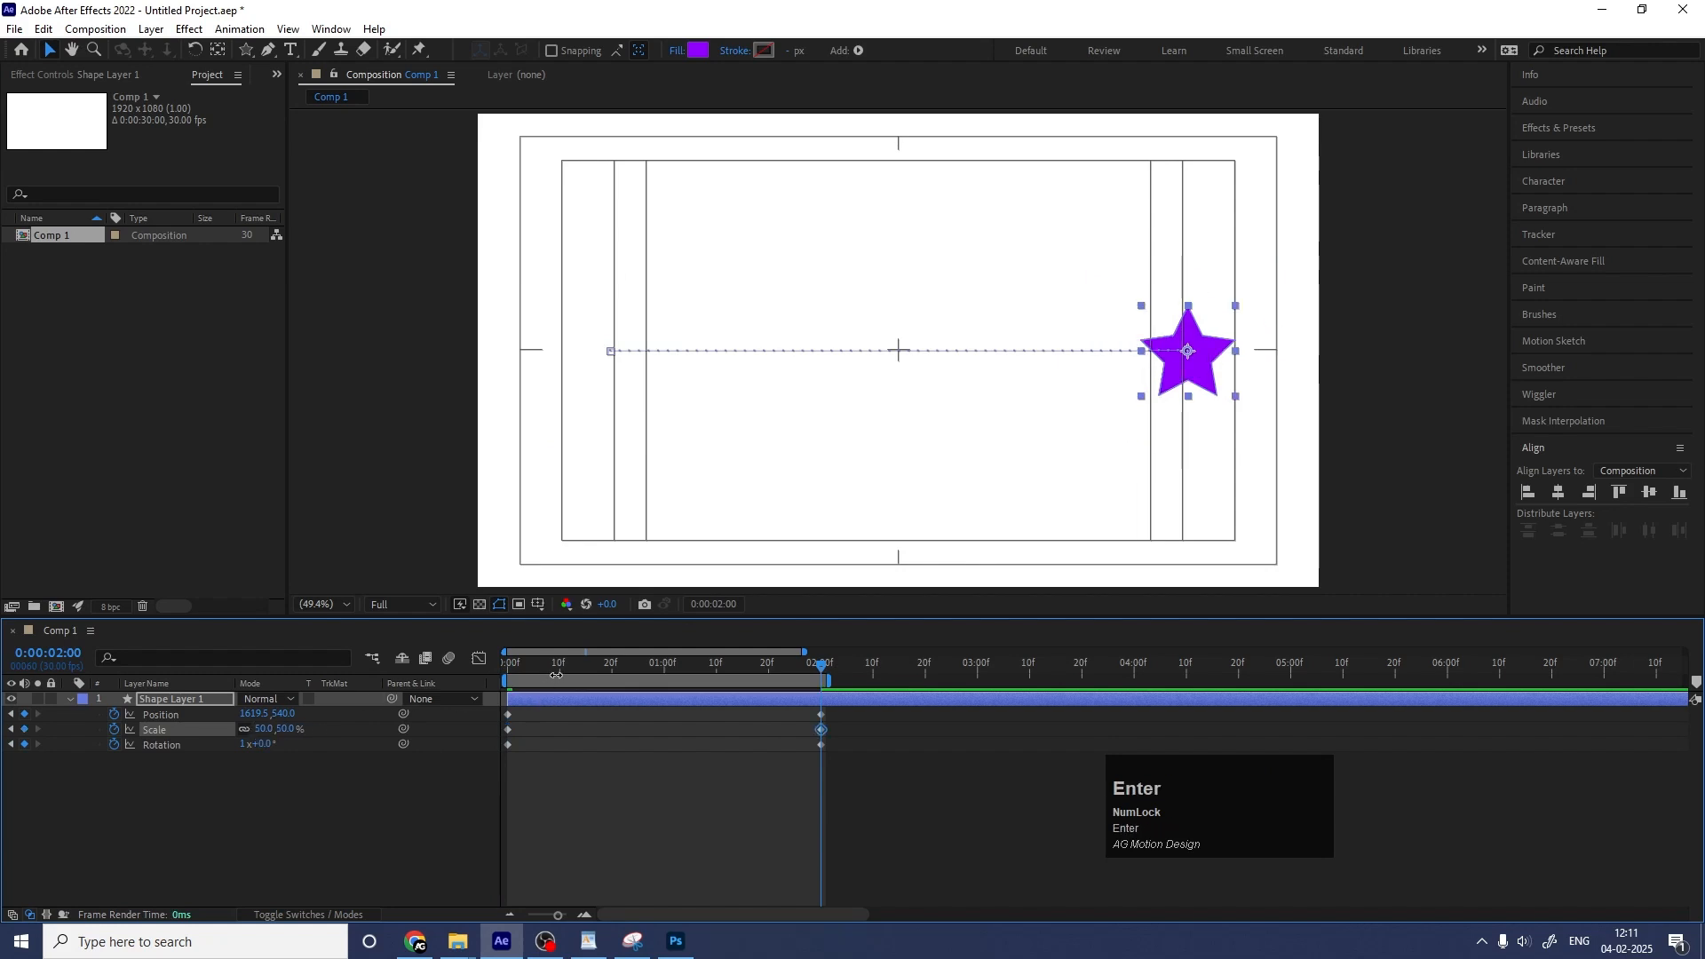
Preview the star's combined movement, rotation and scaling from the start of the composition.
click(488, 680)
key(space)
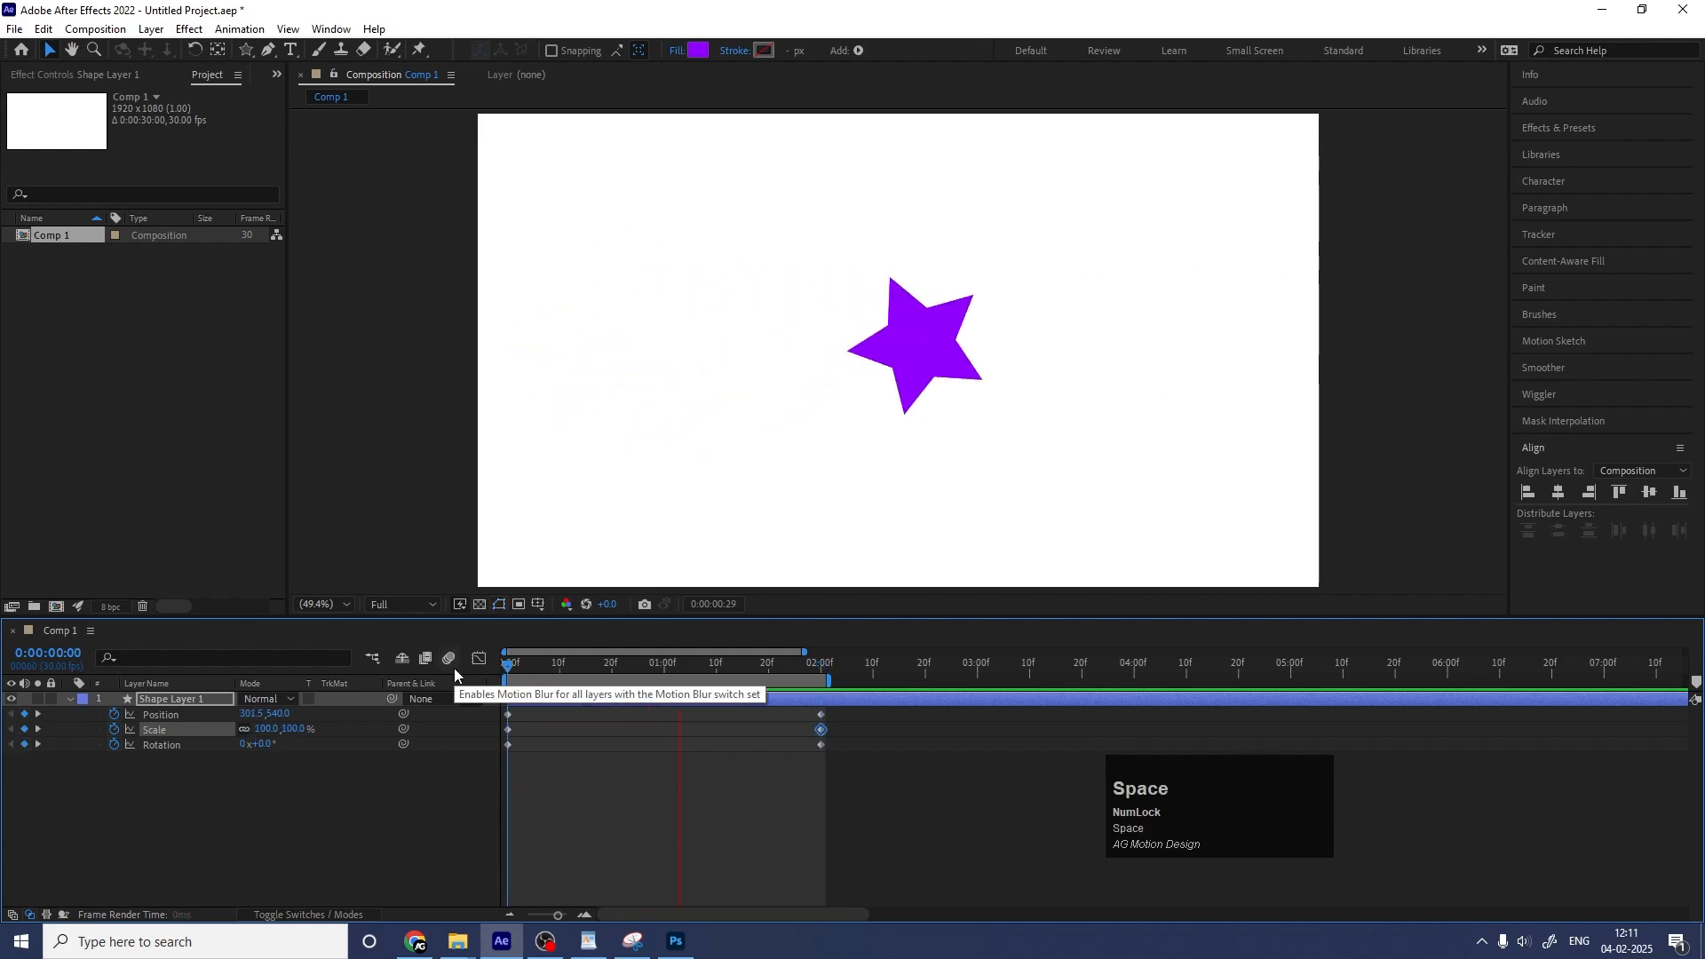
key(space)
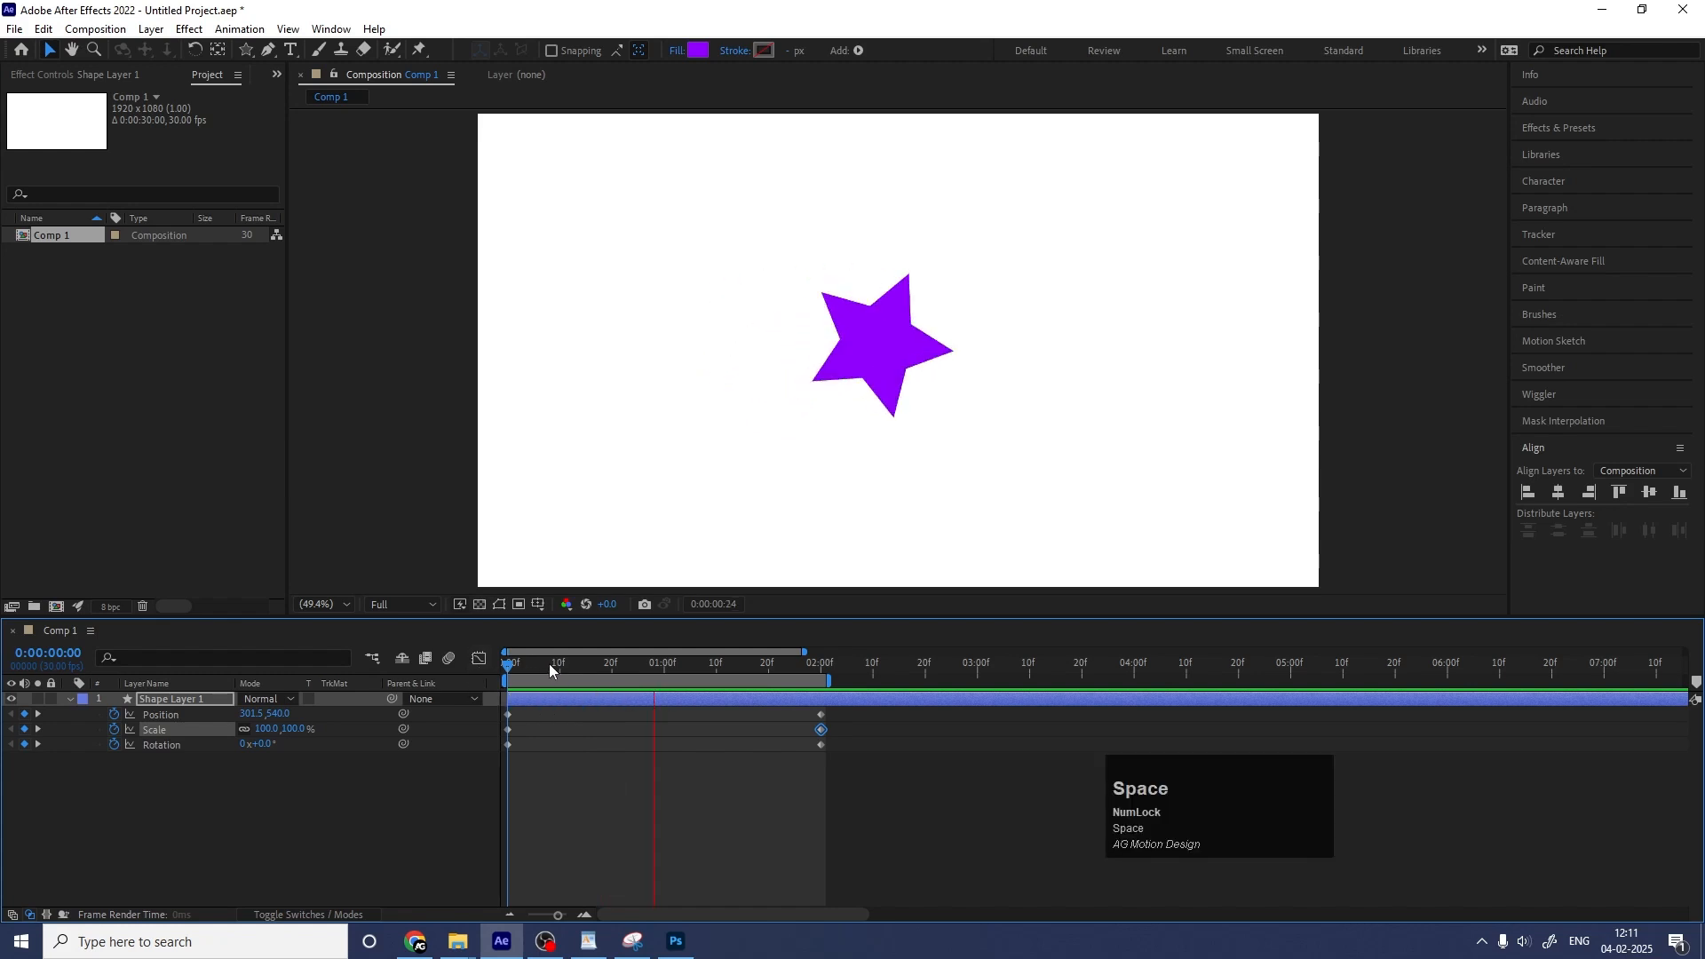
drag(551, 670, 457, 678)
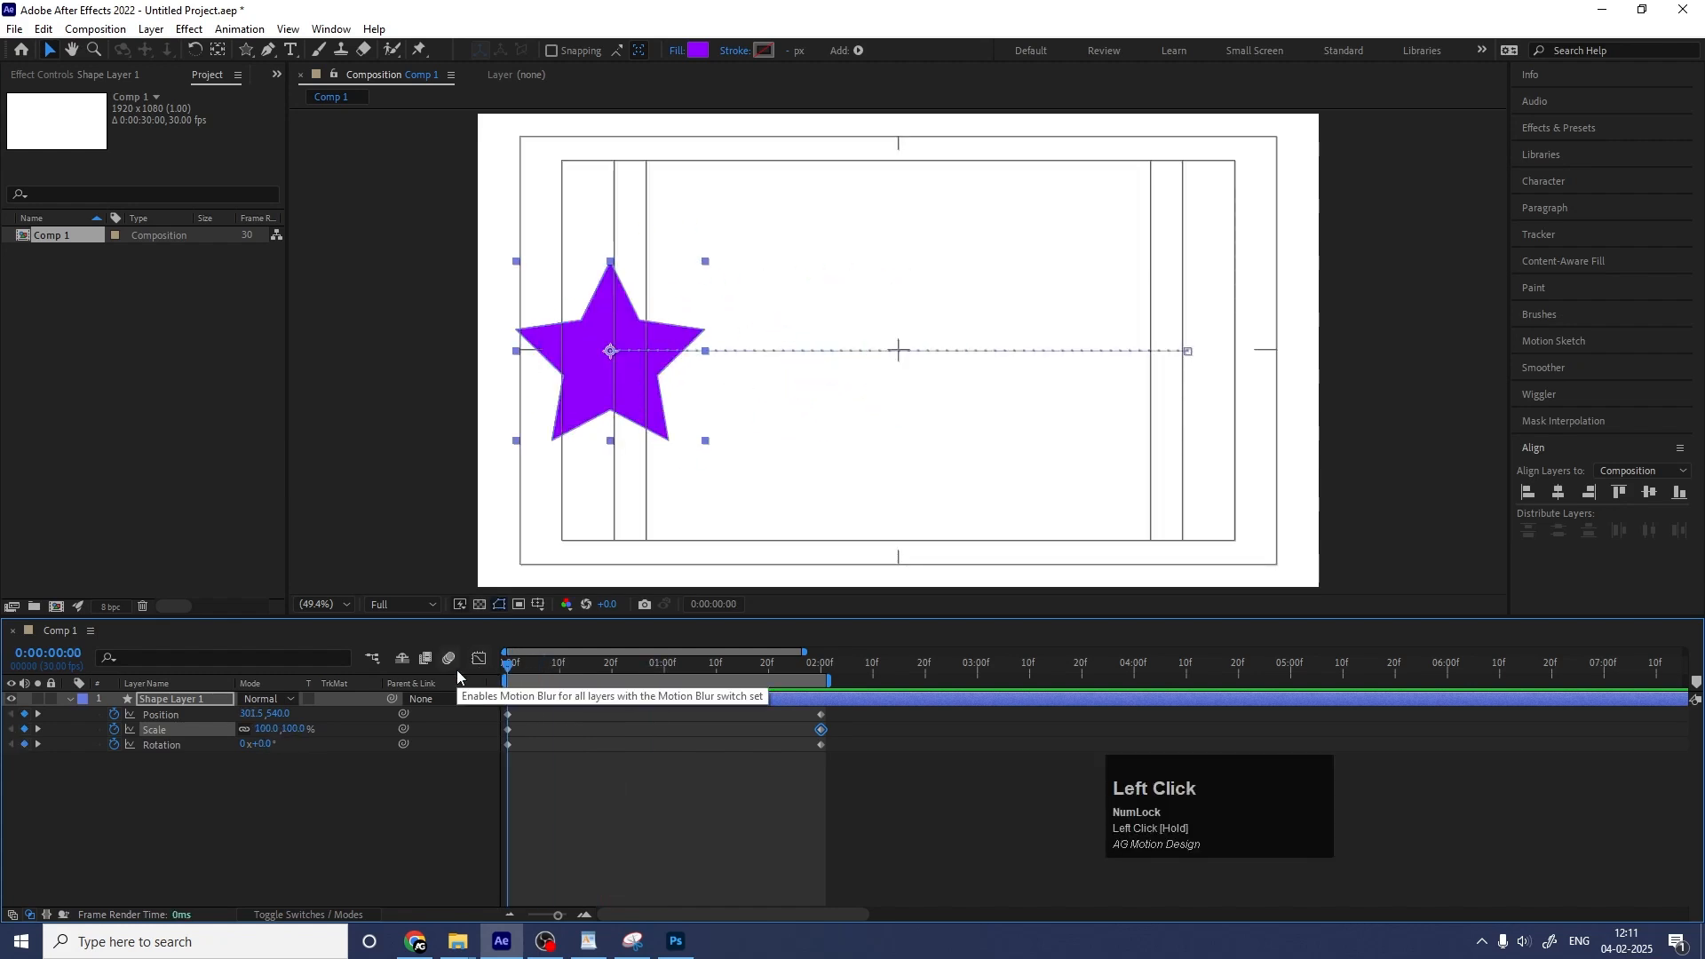
key(space)
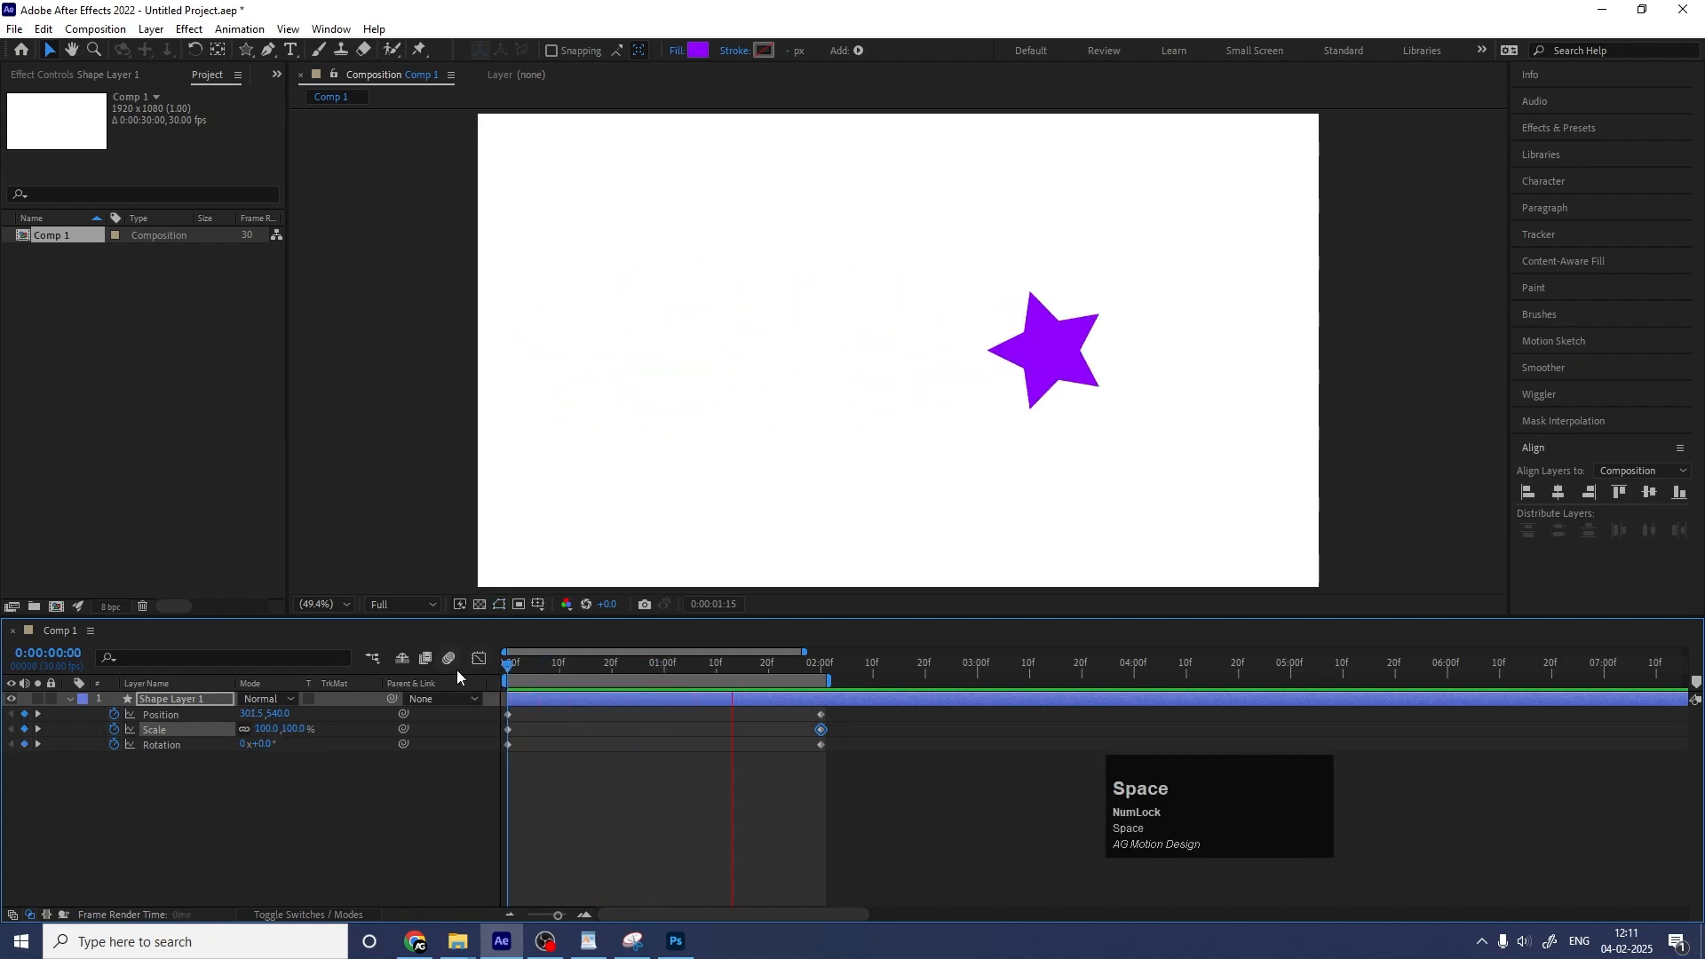
key(space)
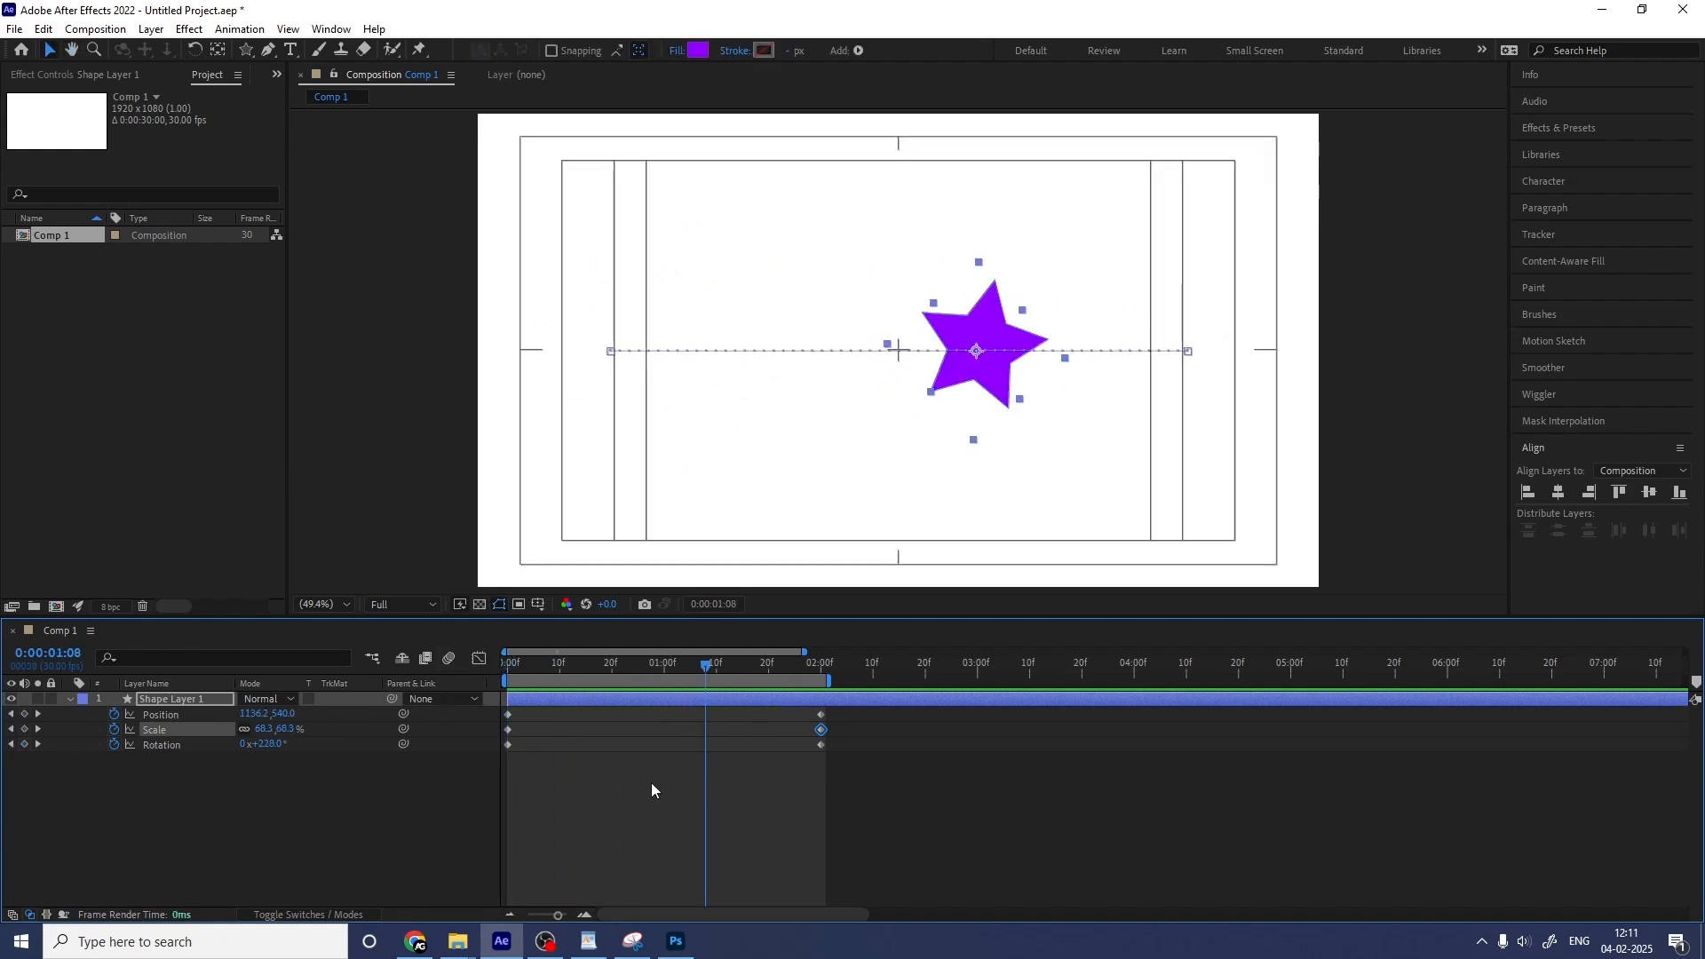
Extend the work area to 4 seconds and copy the star's Position, Scale and Rotation keyframes from 0 seconds to 4 seconds.
click(1134, 666)
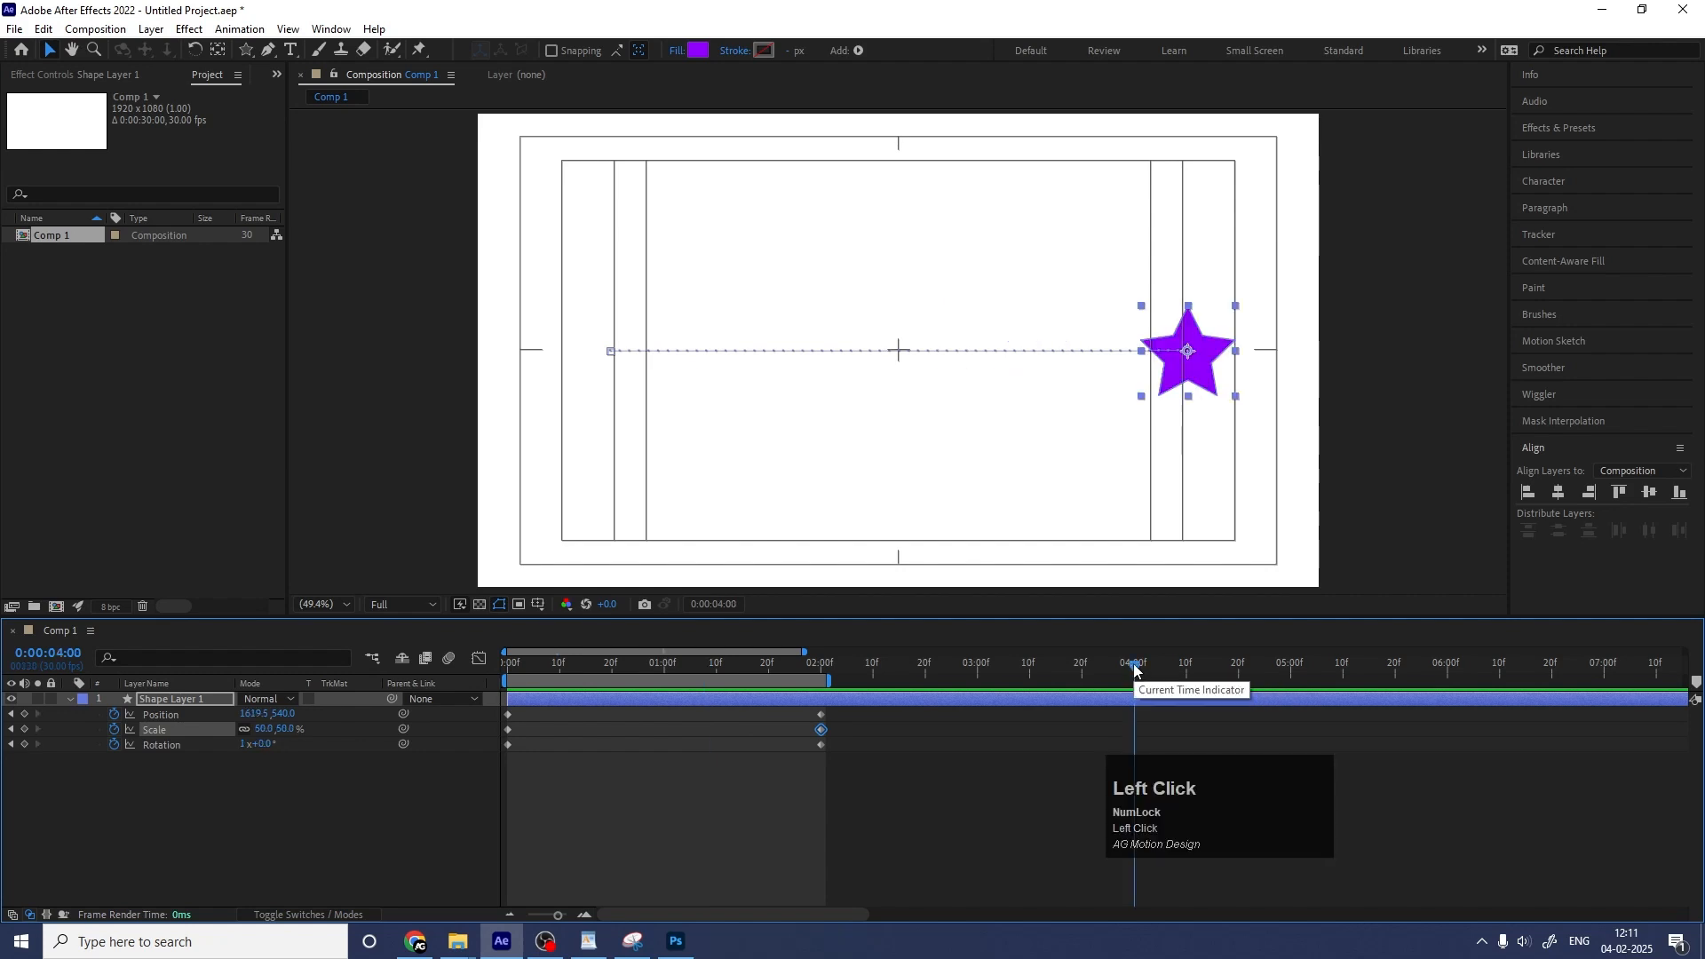
key(n)
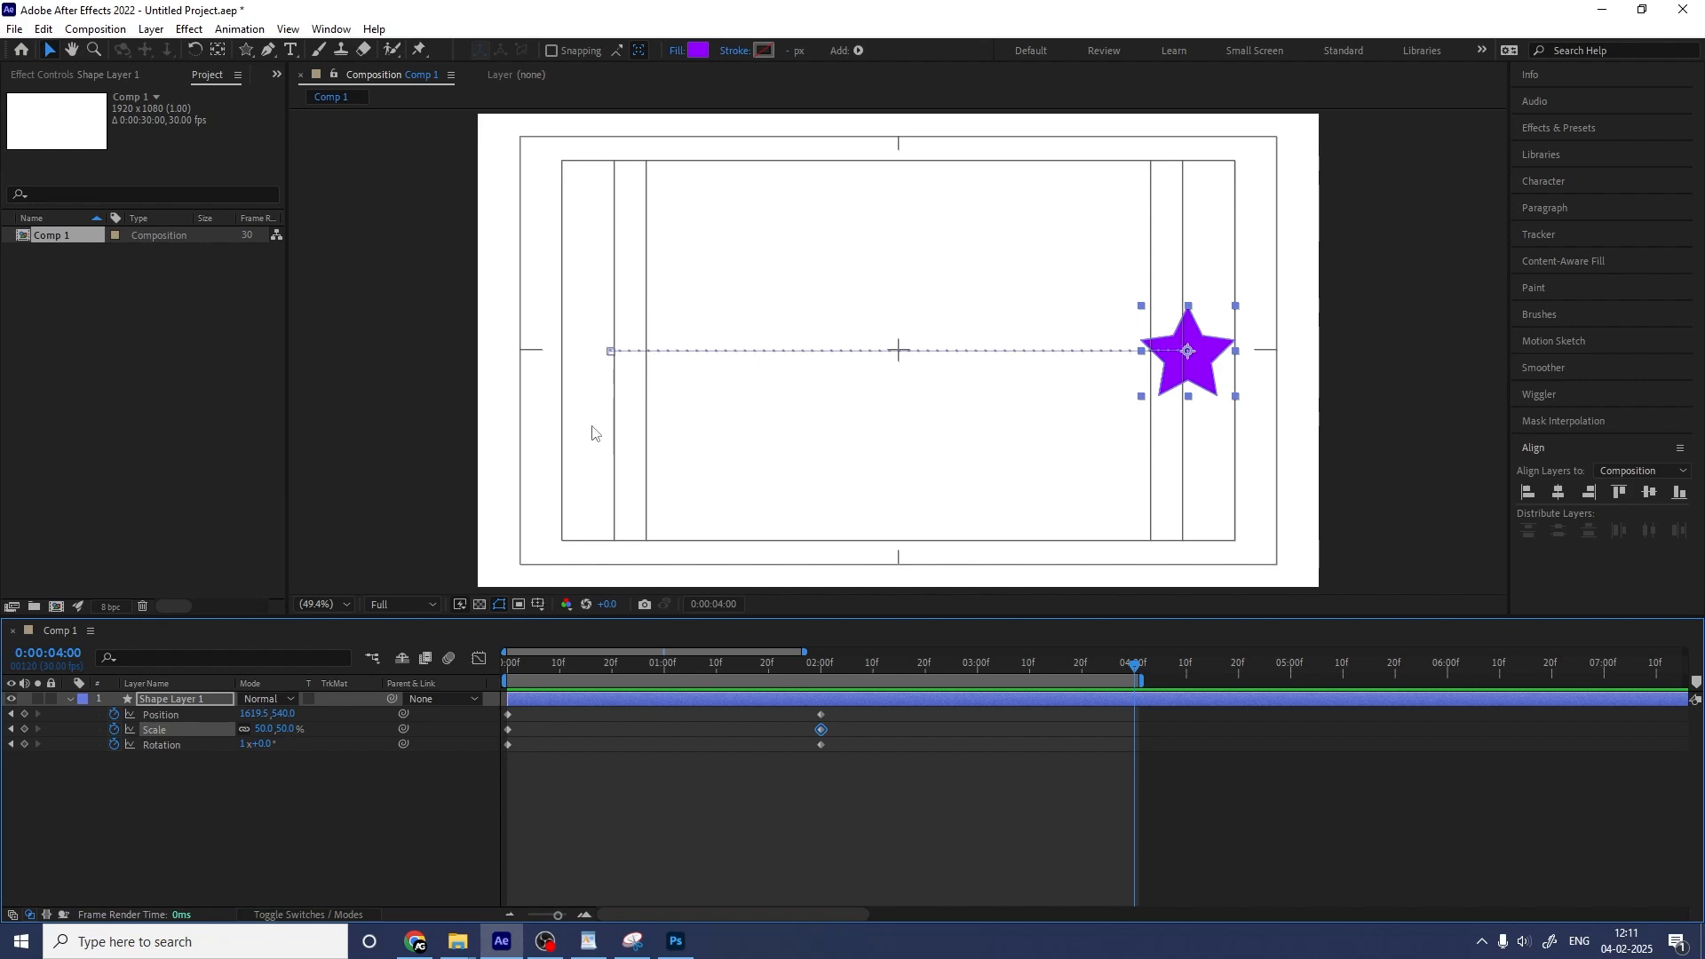
click(576, 787)
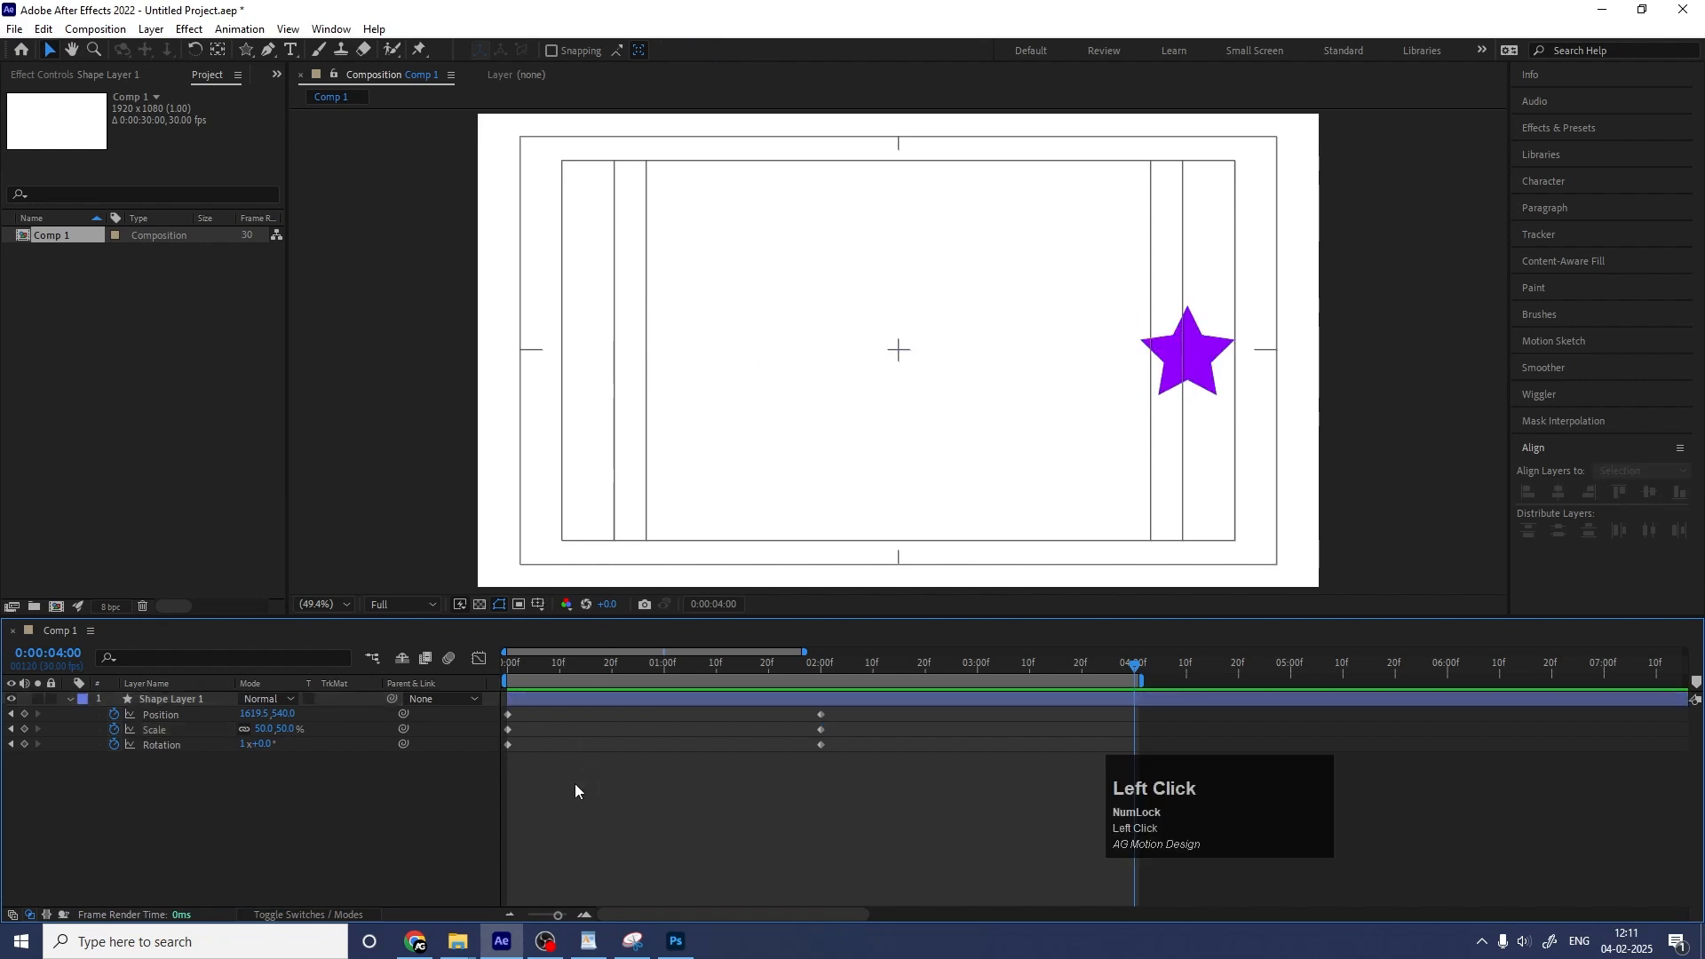
drag(576, 790, 489, 713)
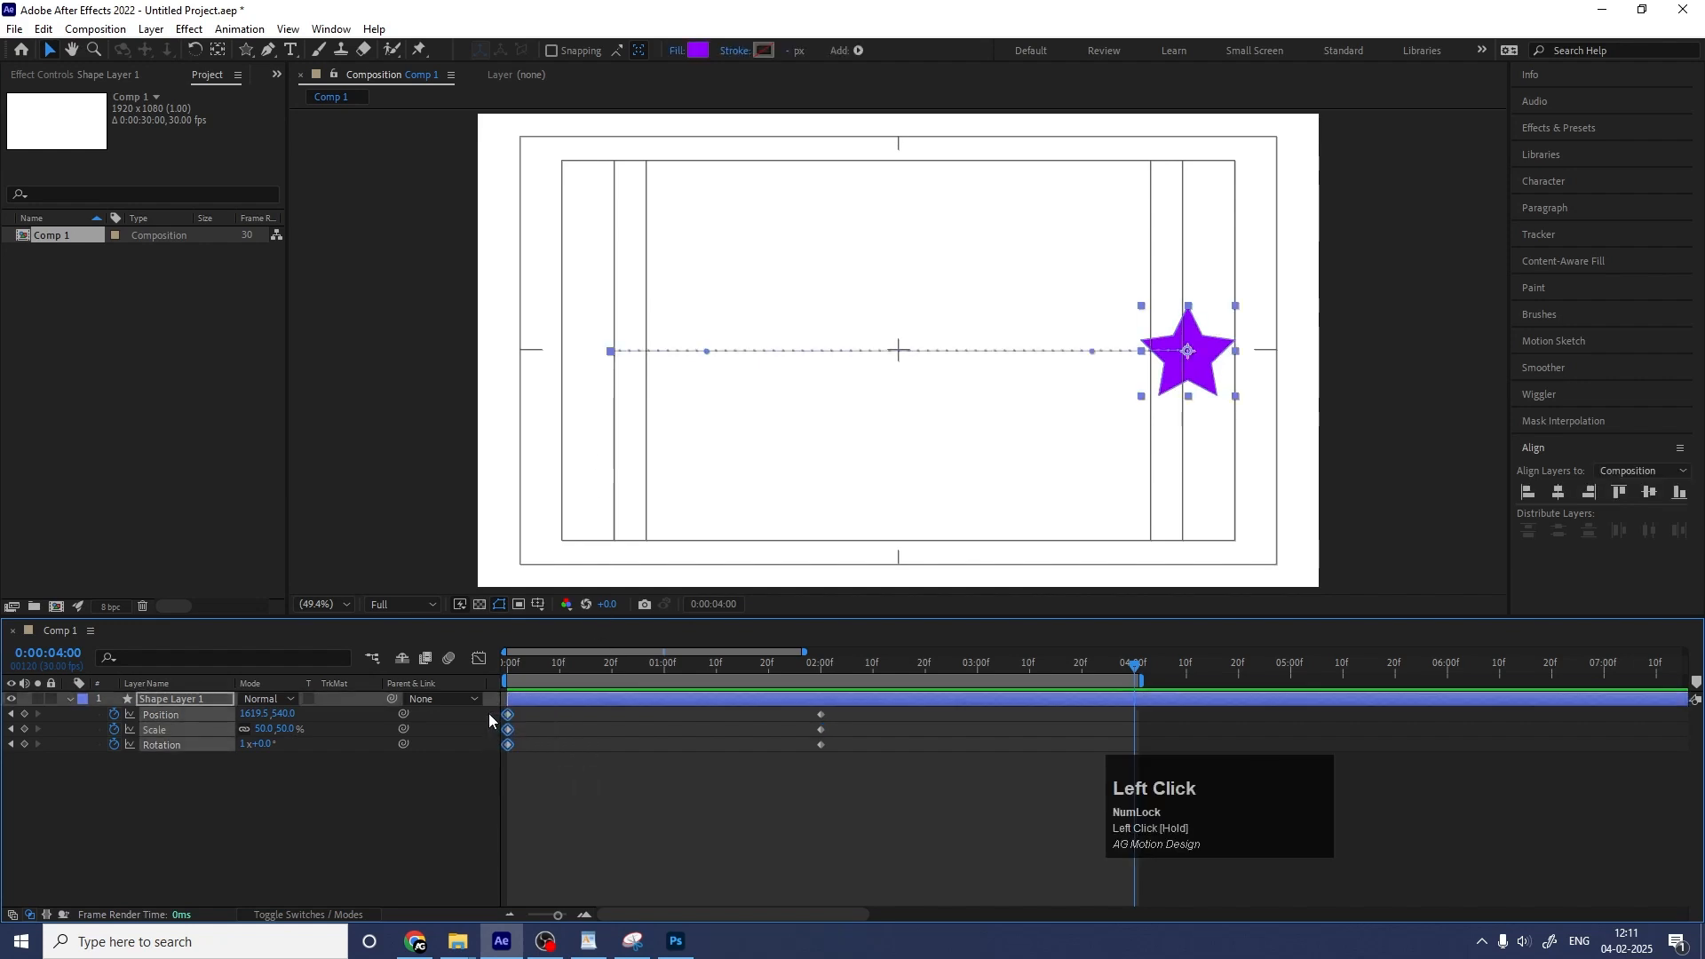
key(ctrl)
key(ctrl+c)
key(ctrl+v)
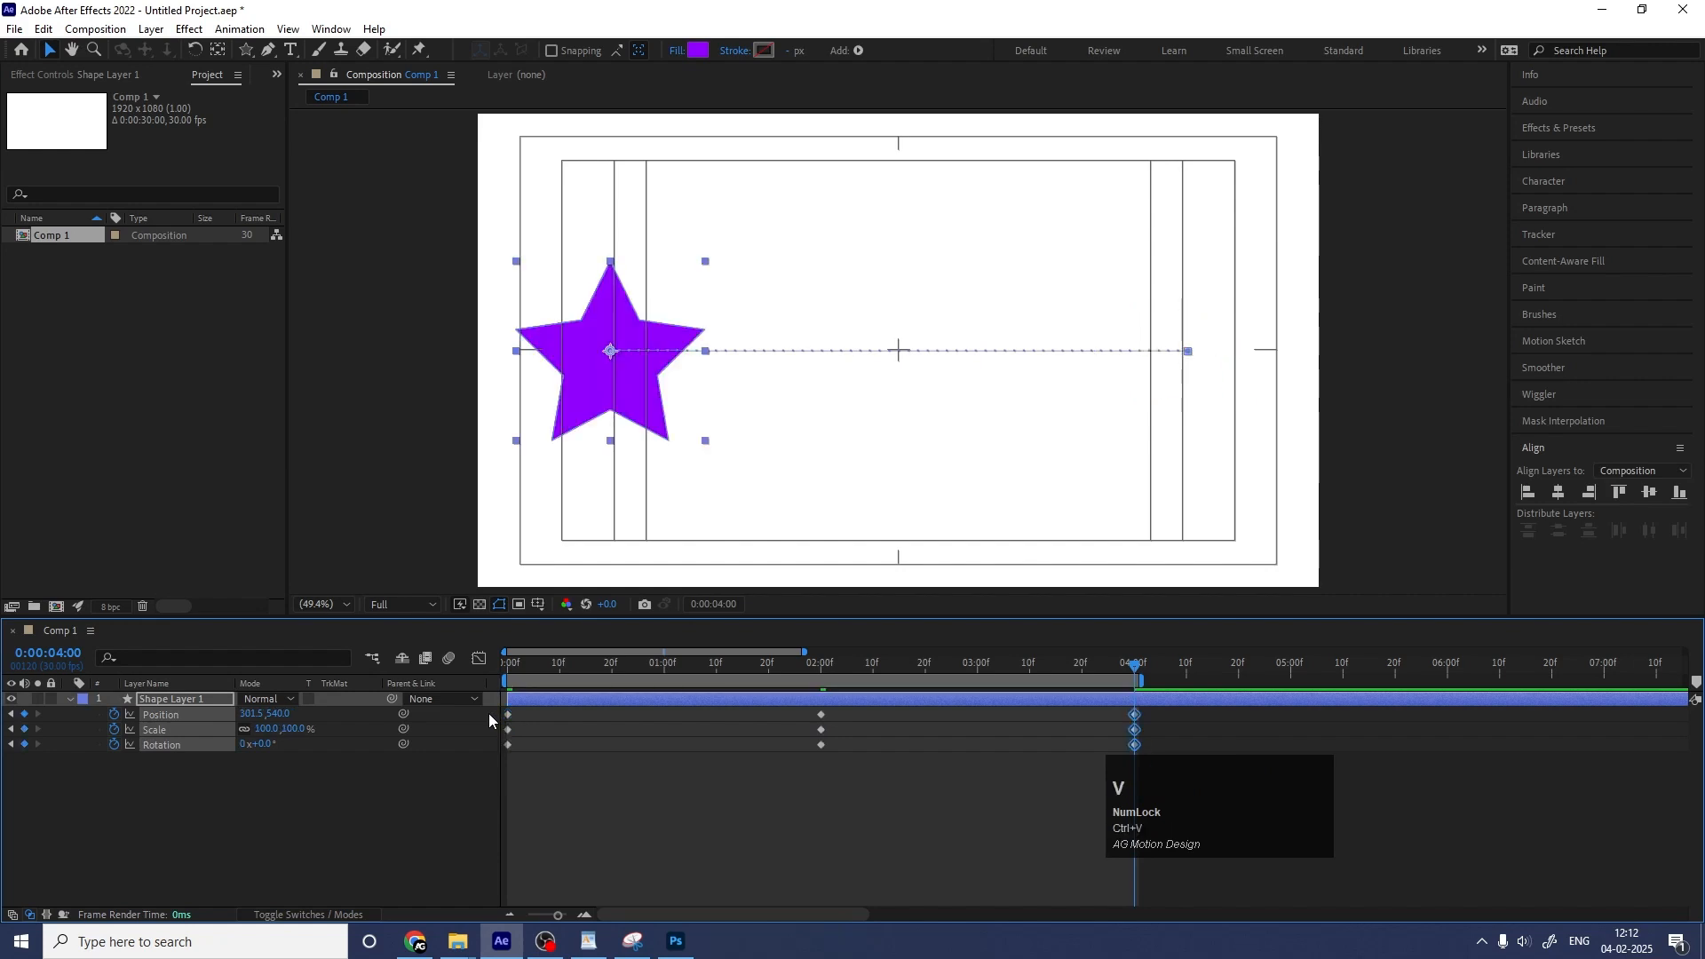
Preview the 4-second animation of the star travelling out and back, and return to the start.
click(670, 658)
key(space)
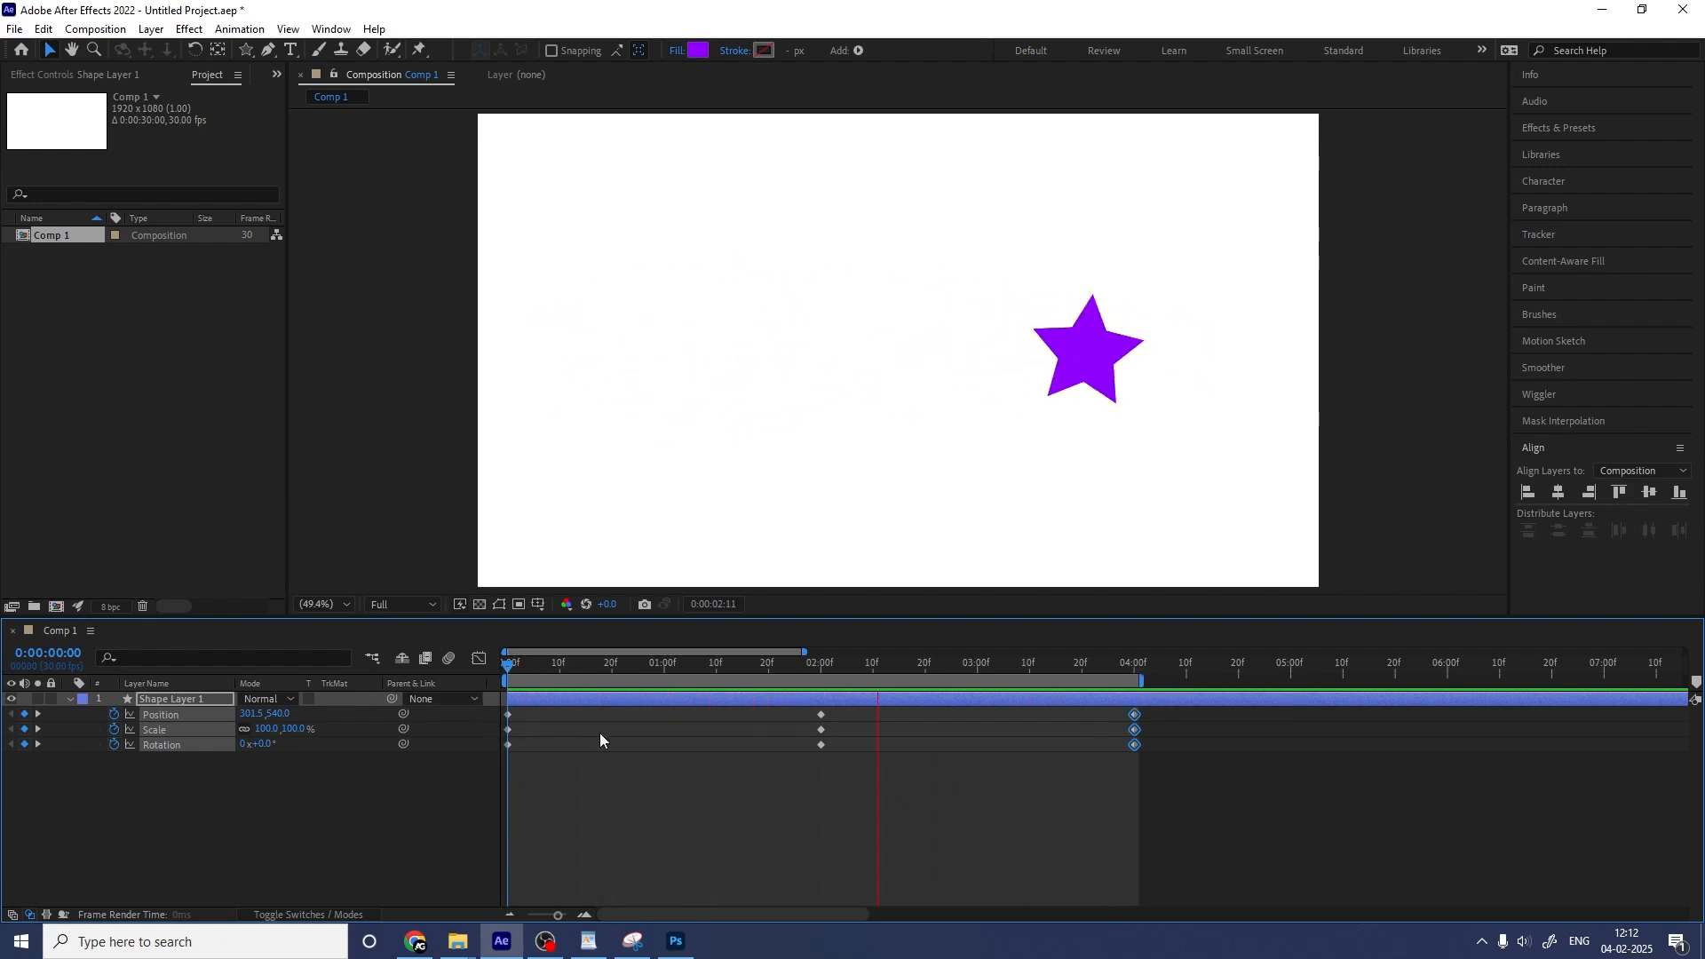
key(space)
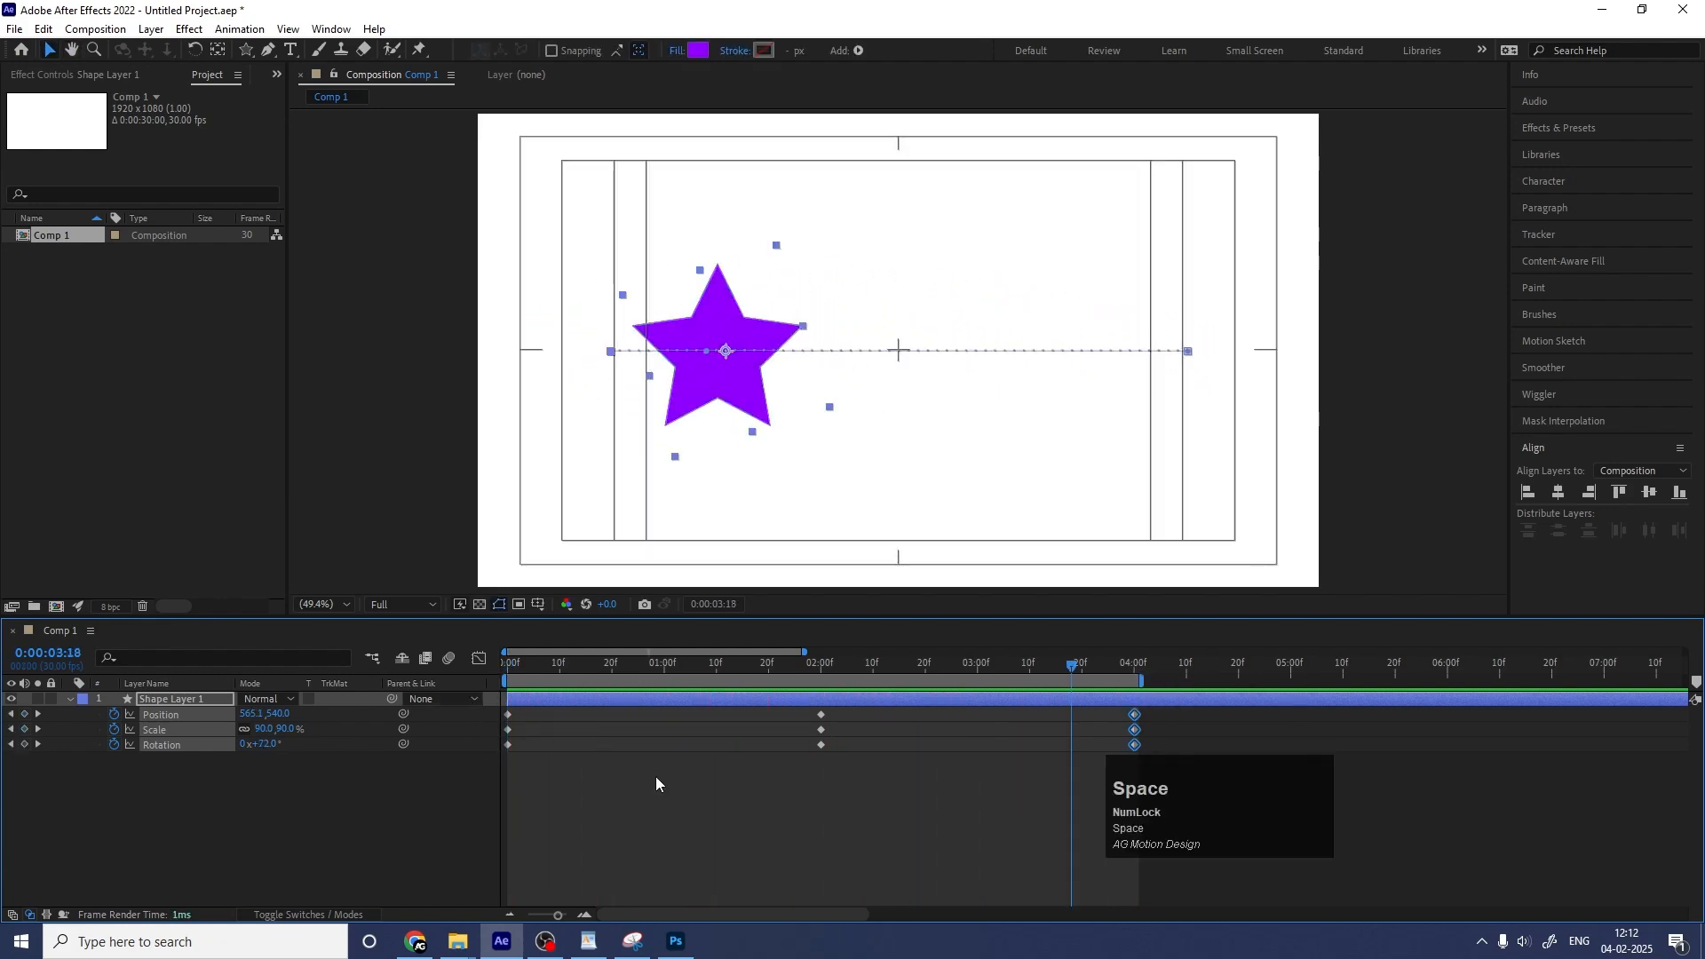
drag(581, 669, 467, 668)
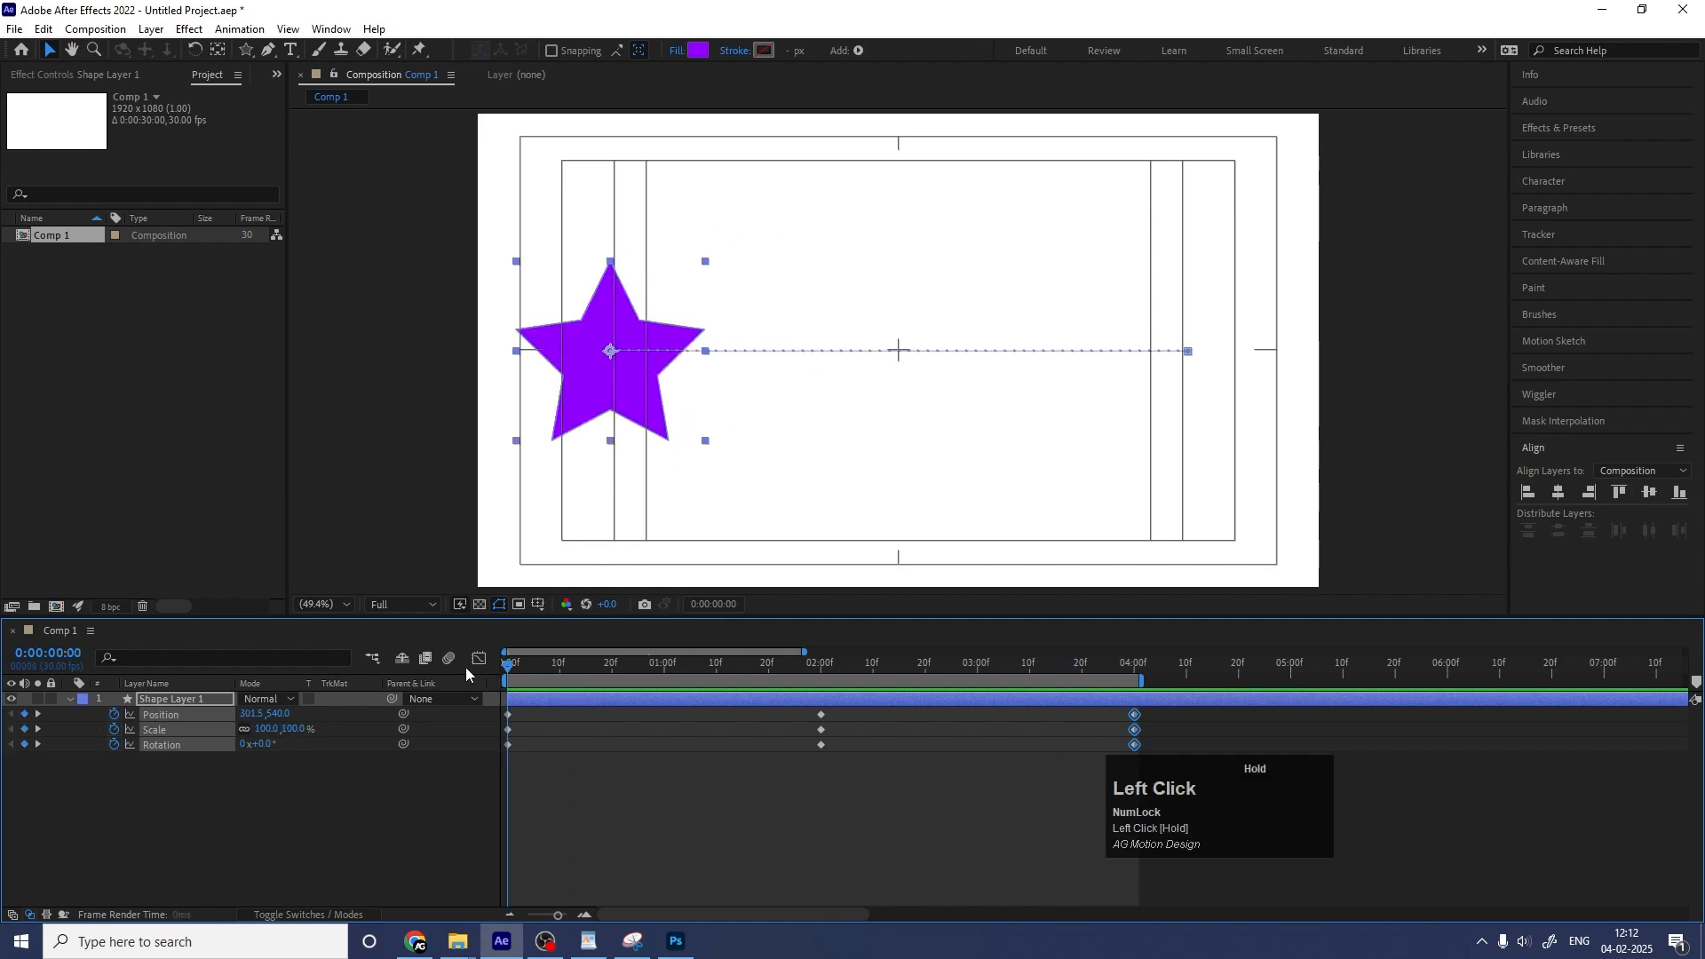
Scrub through the star's animation by hand and return to 0 seconds.
click(584, 778)
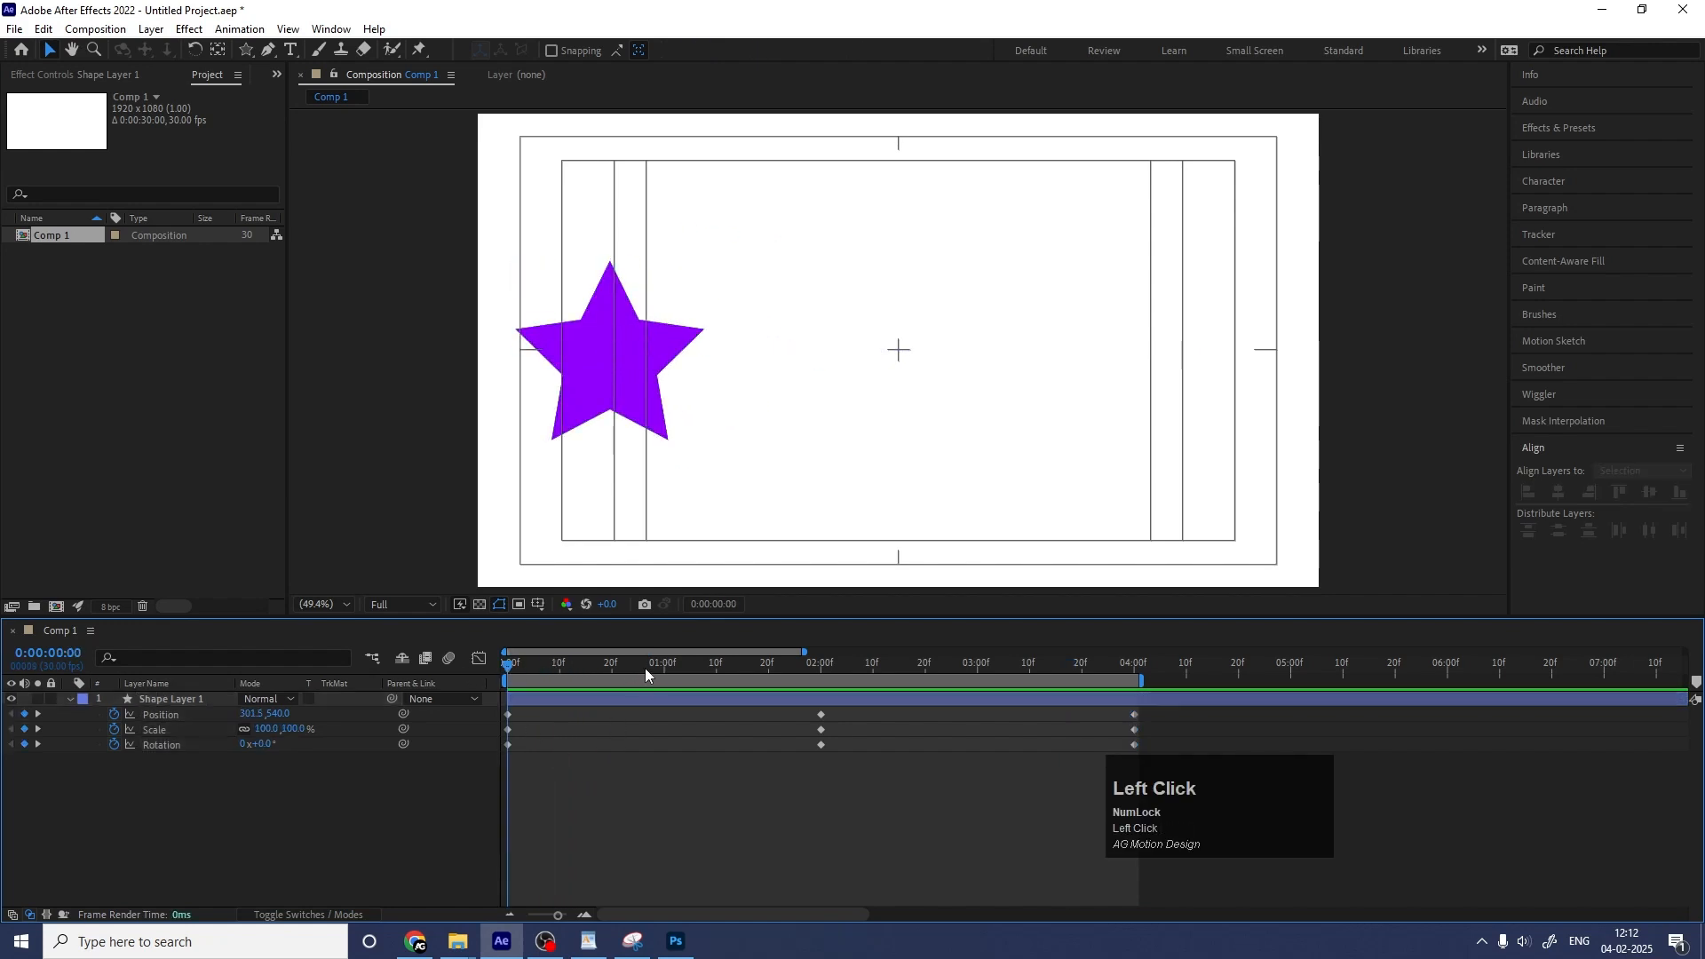
drag(645, 668, 696, 682)
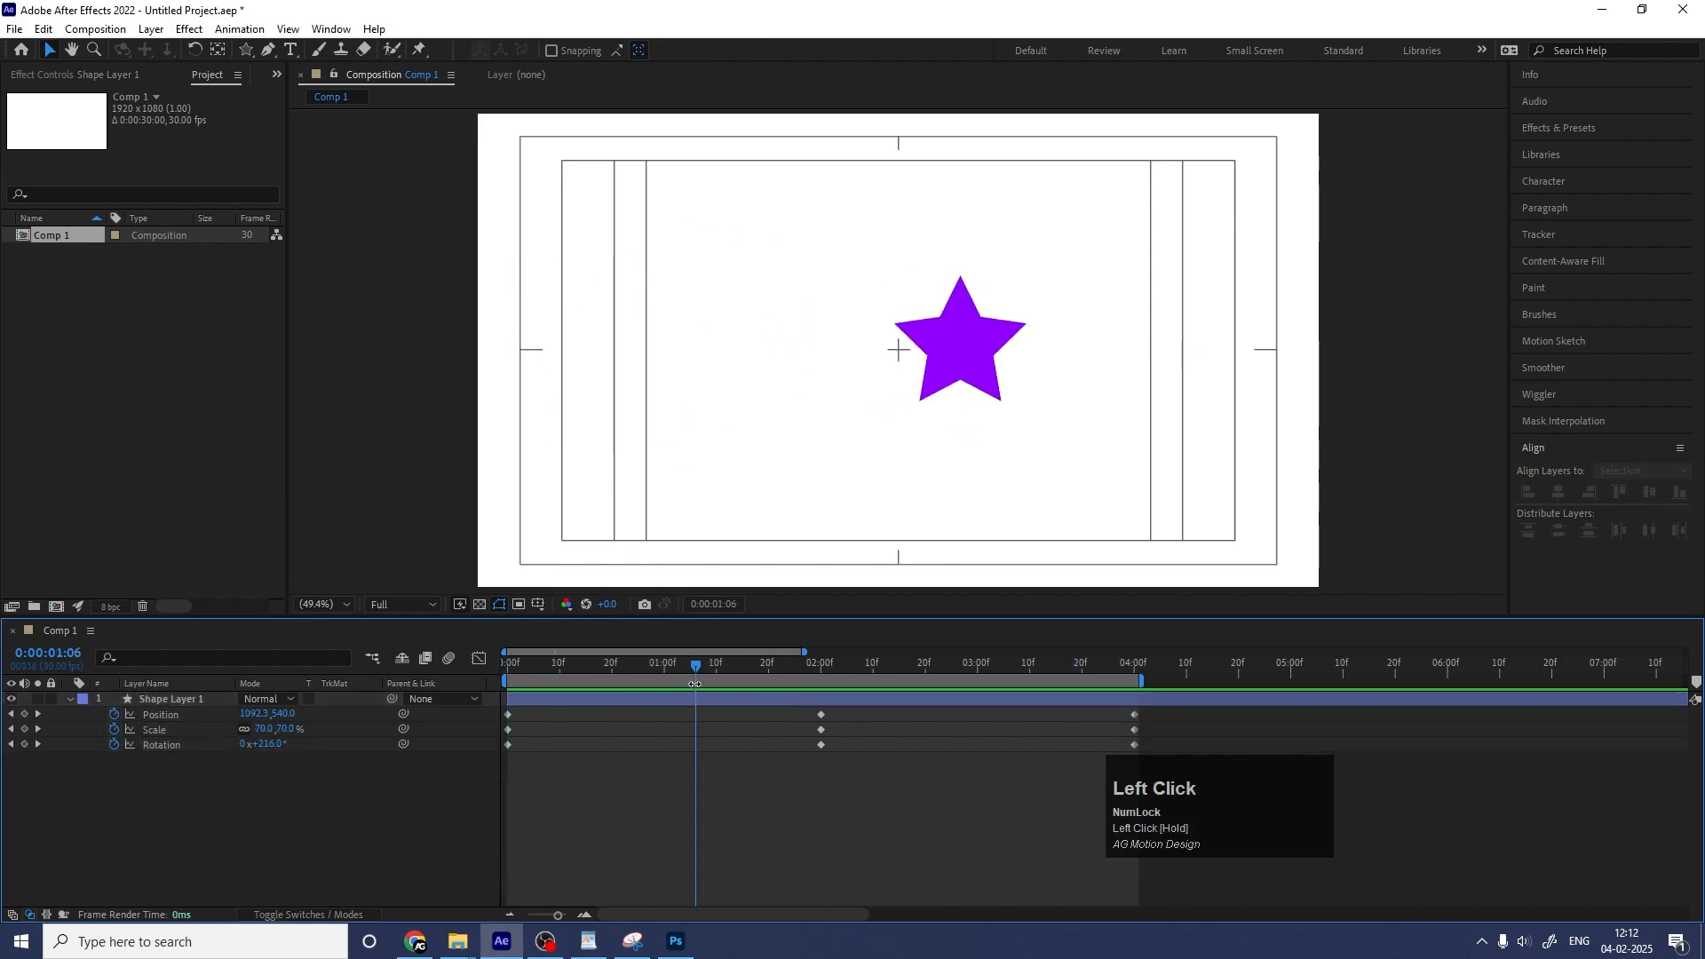
drag(658, 668, 487, 682)
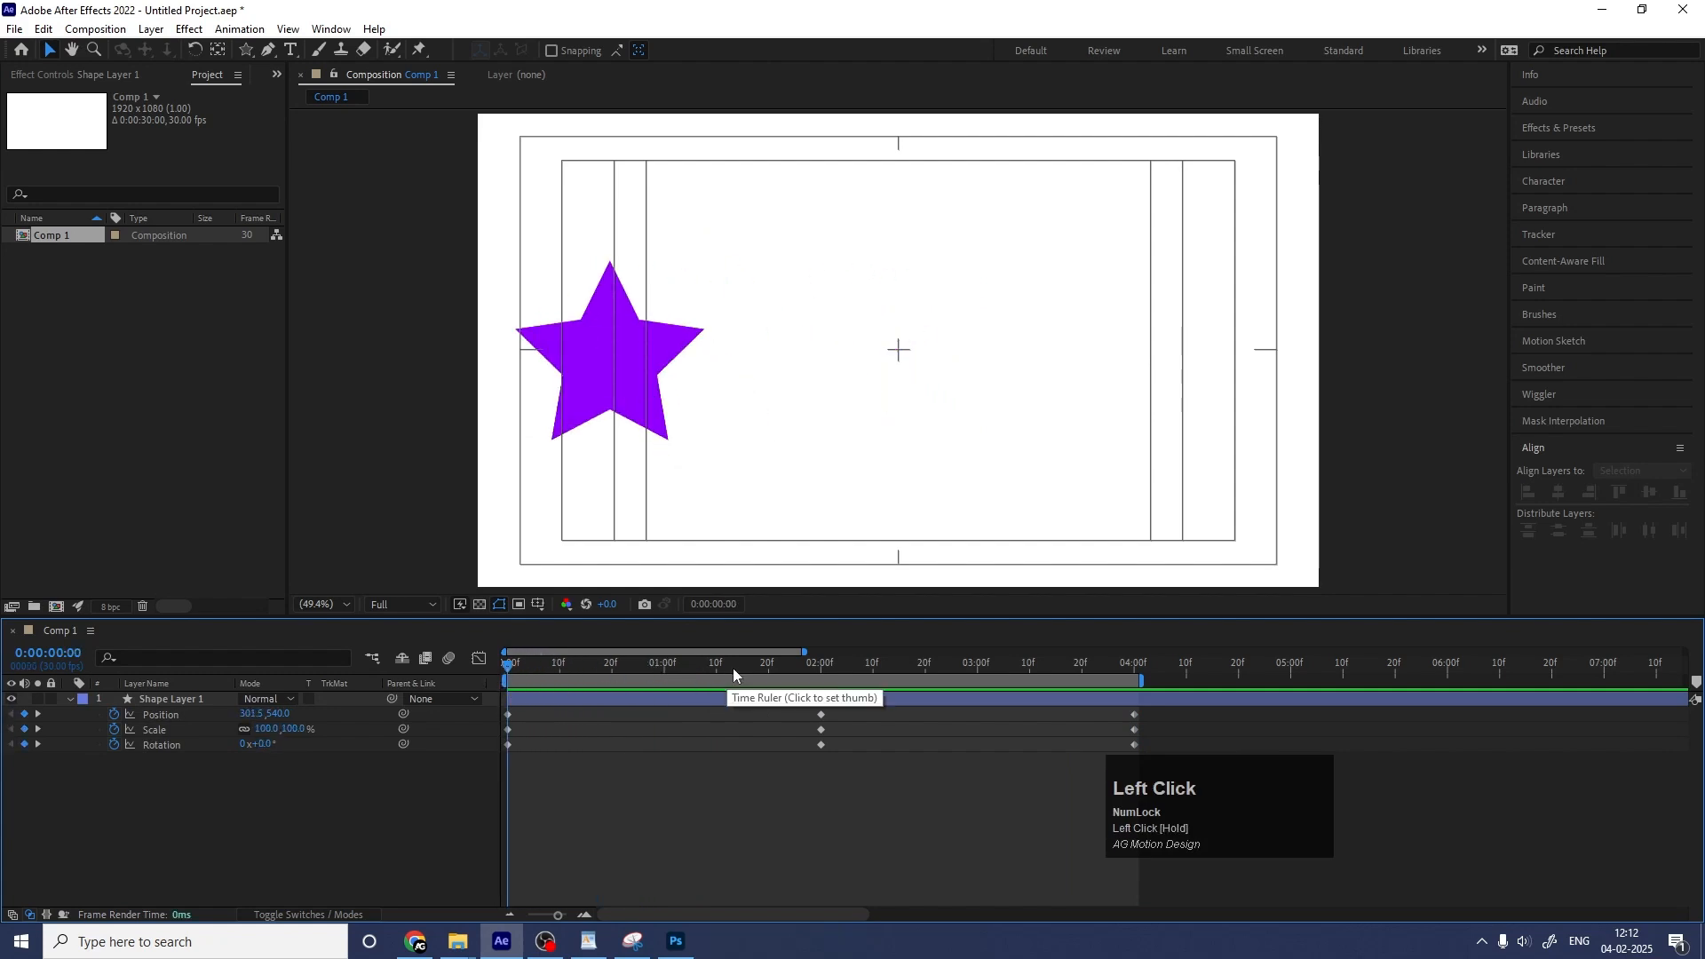
key(minus)
drag(628, 667, 420, 711)
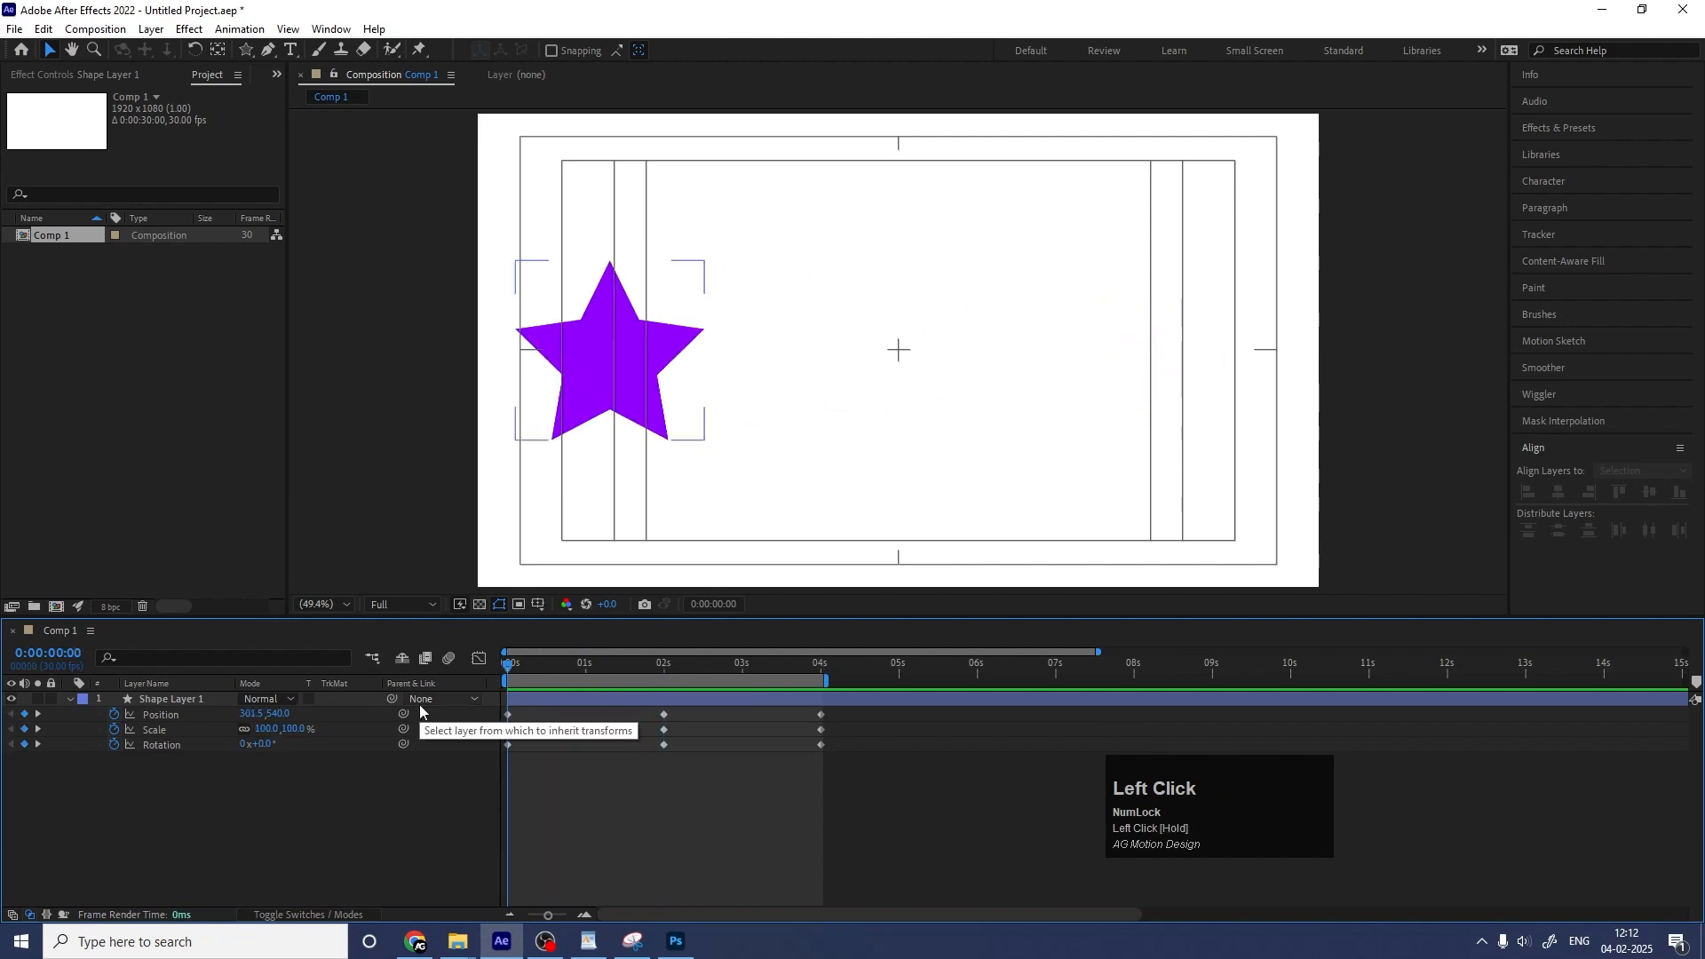
Jump forward and backward between the star's keyframes at 0, 2 and 4 seconds.
key(k)
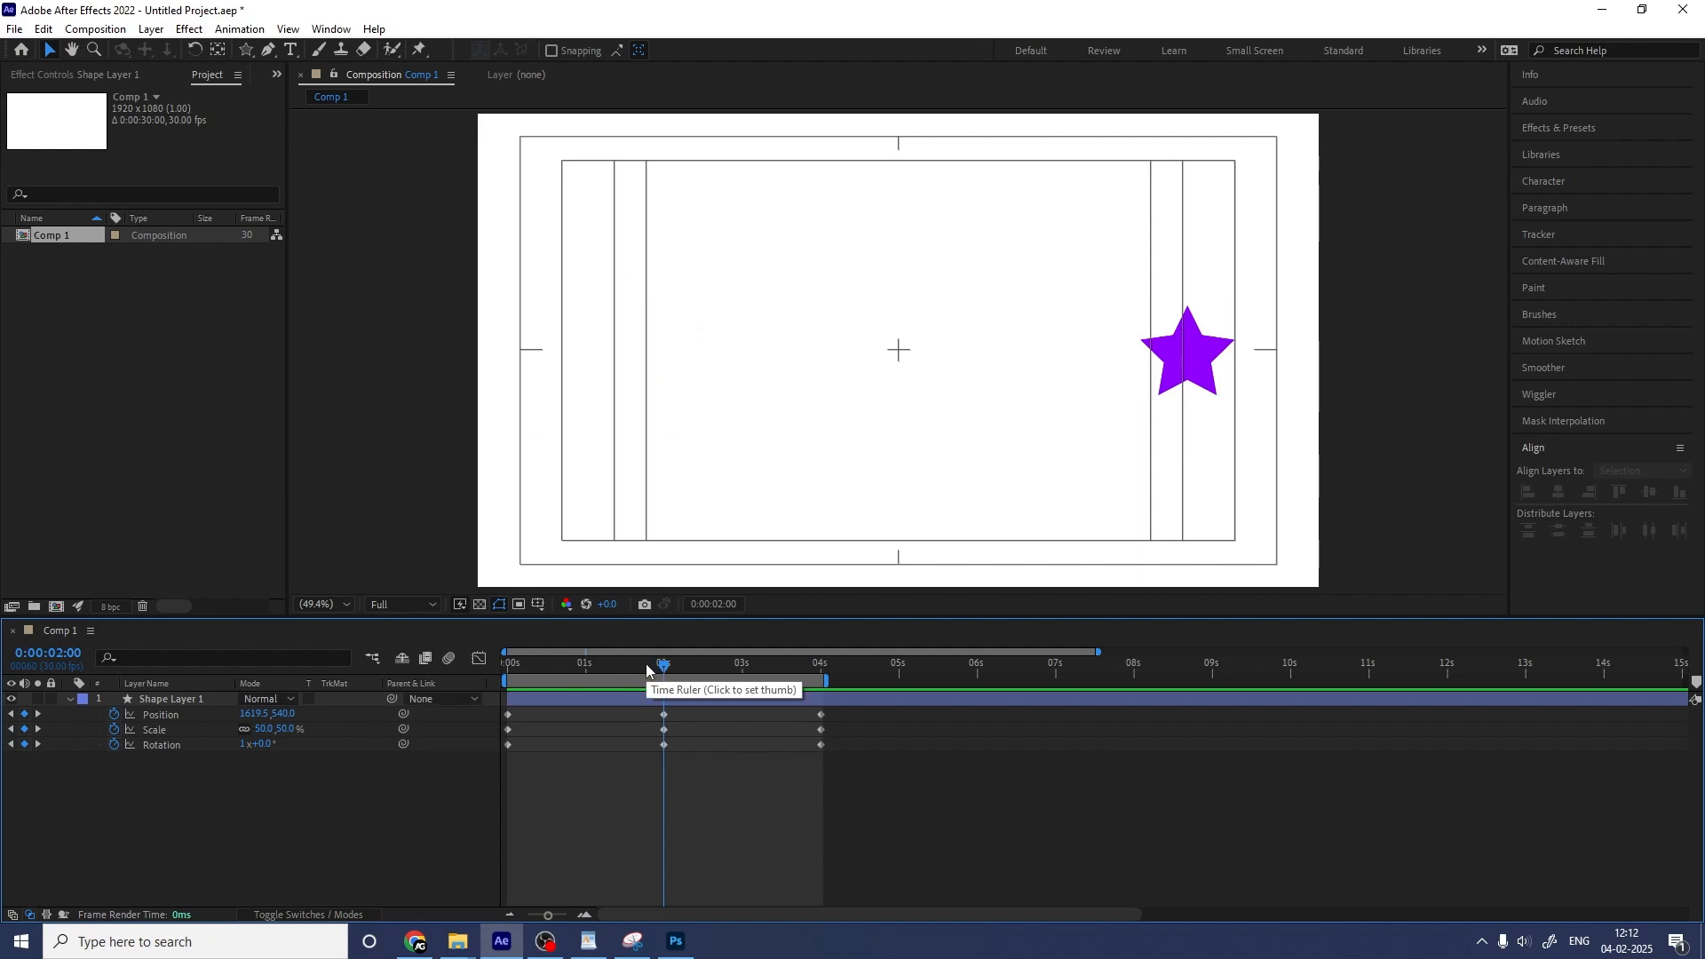
drag(647, 668, 417, 667)
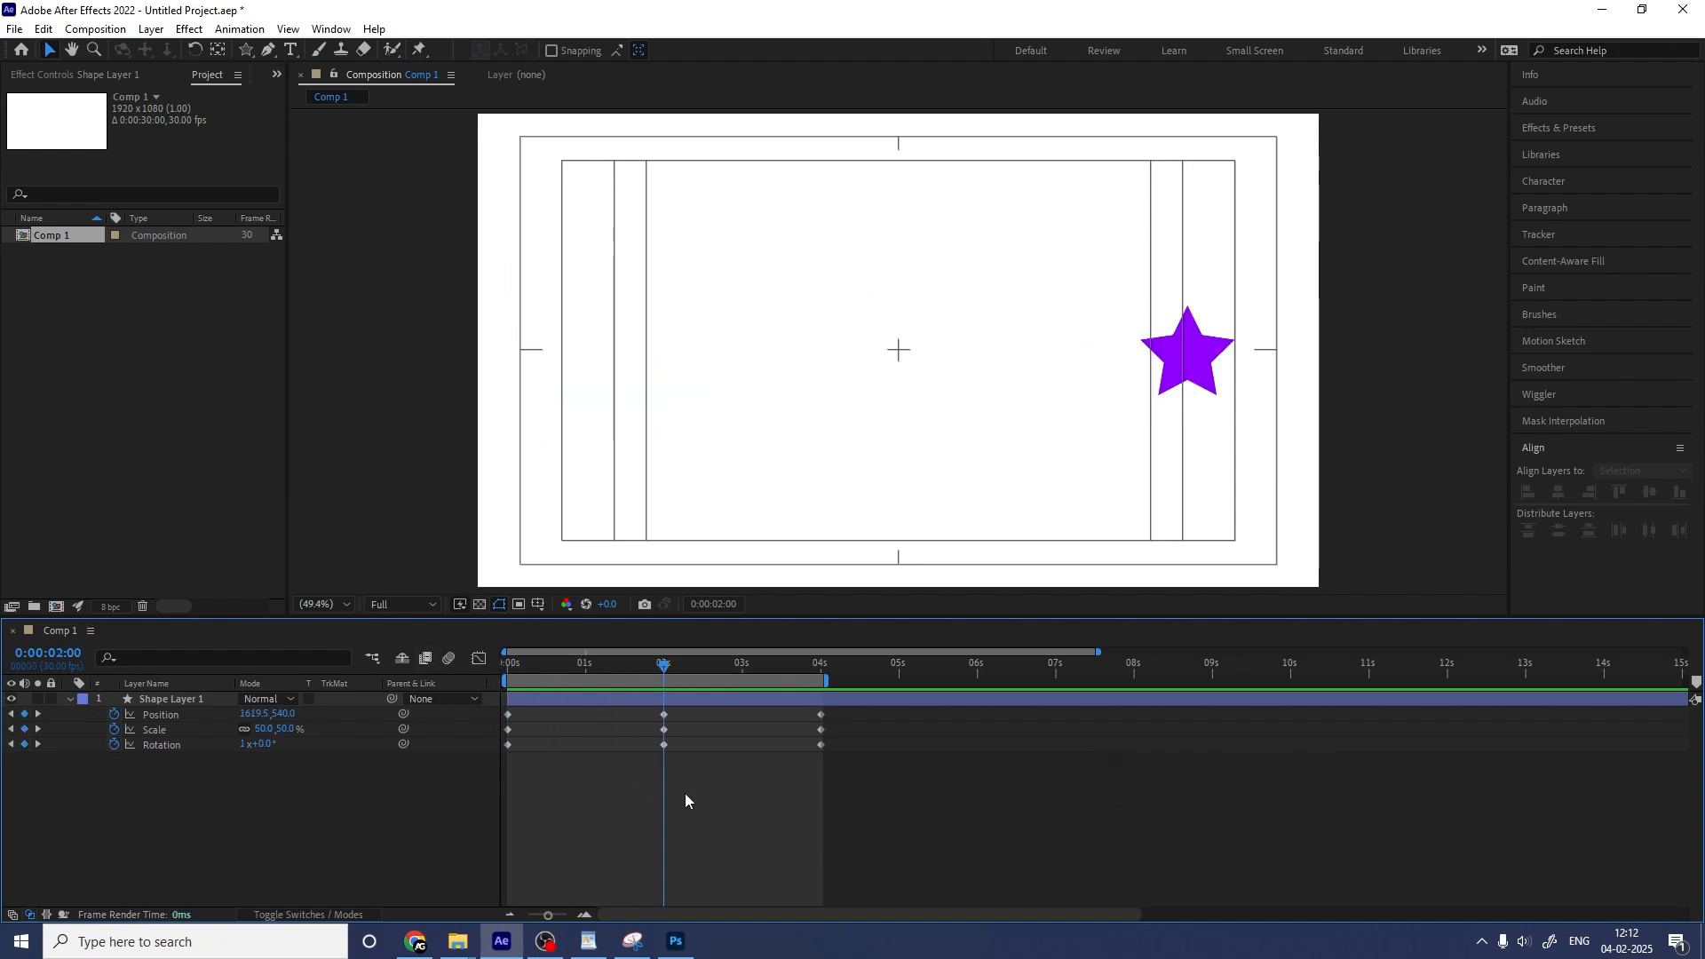
key(k)
click(832, 729)
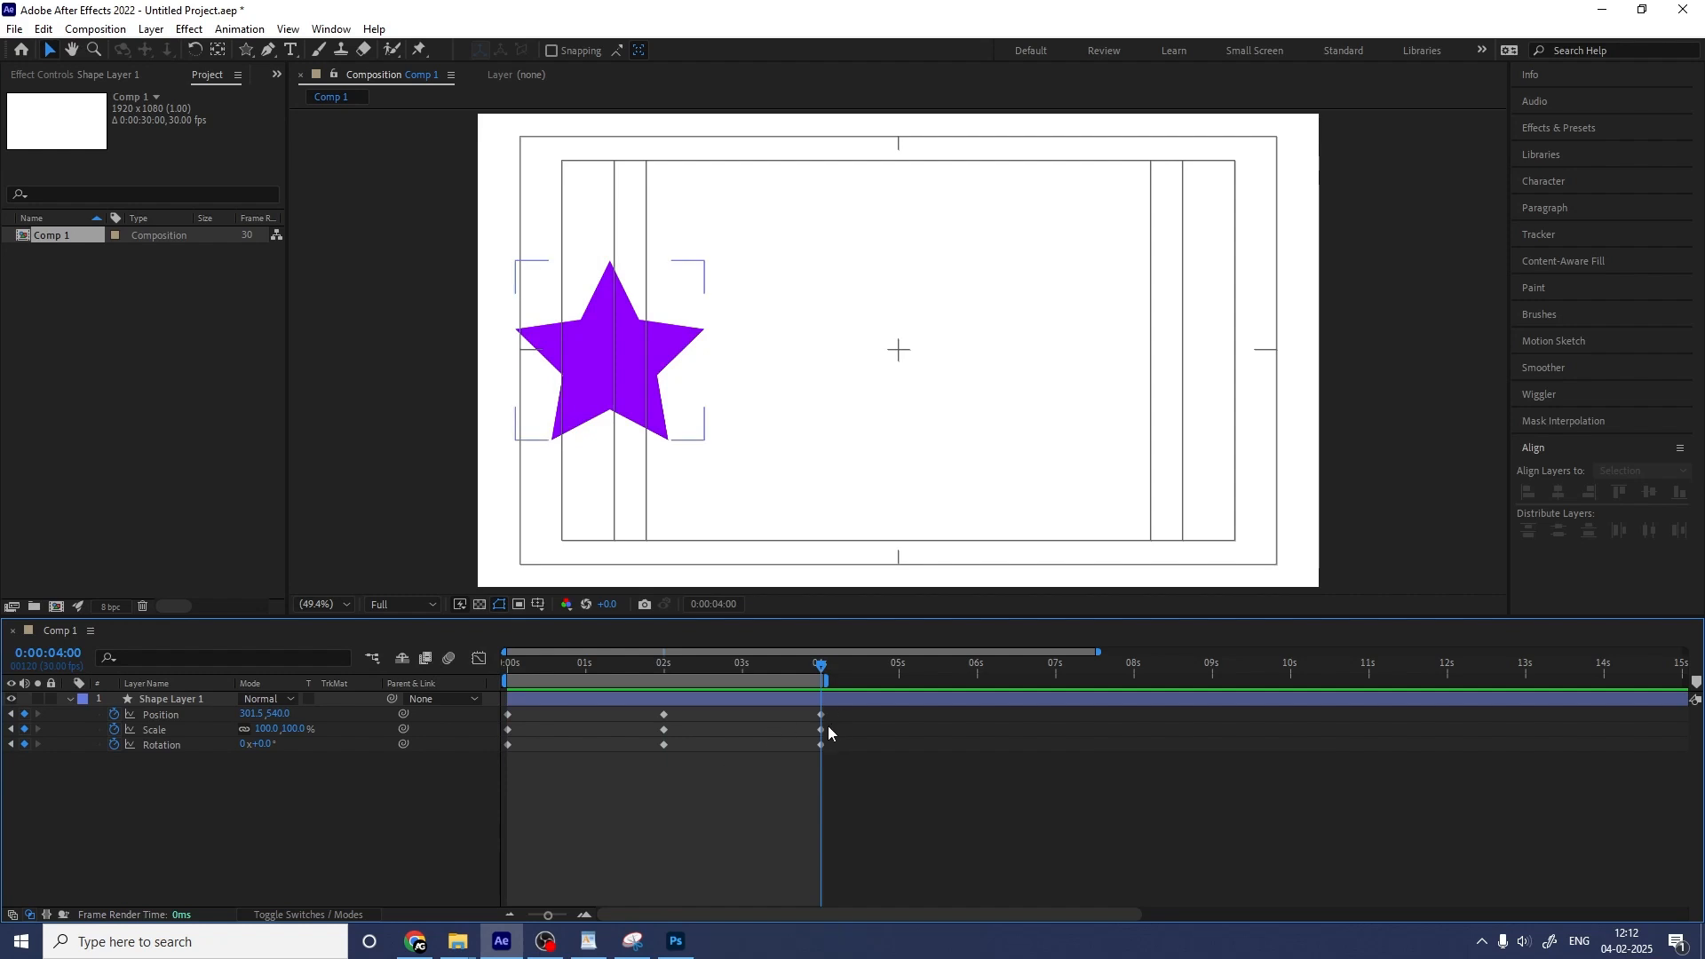
key(j)
key(j)
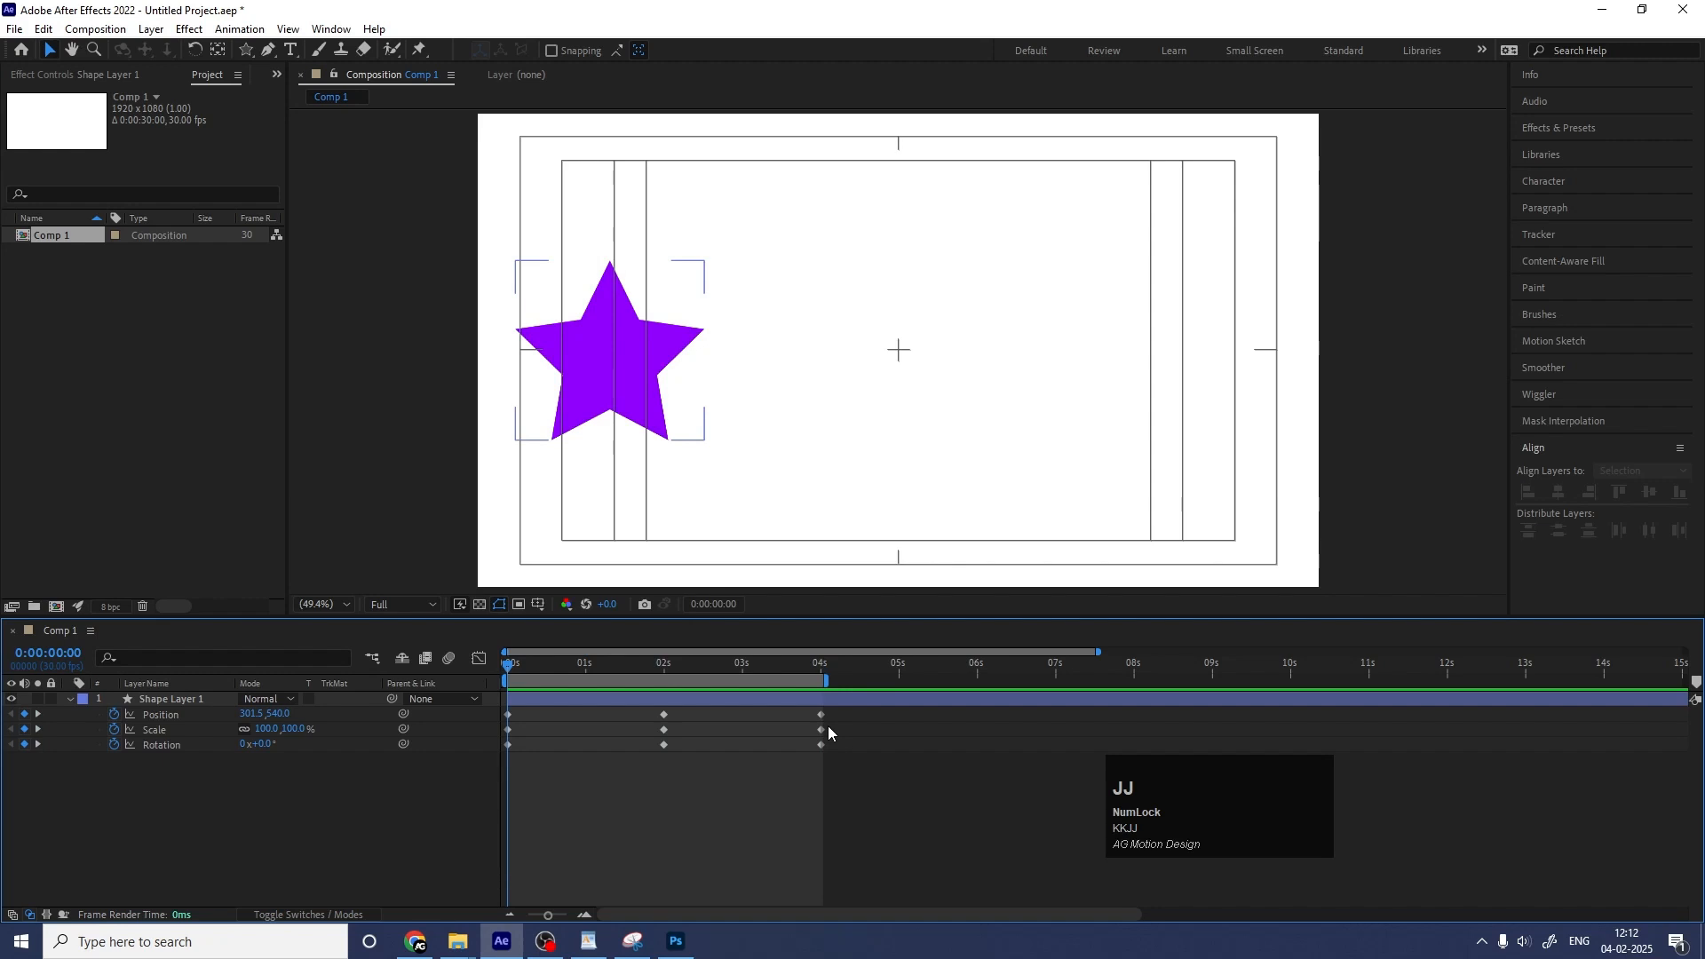
key(k)
key(k)
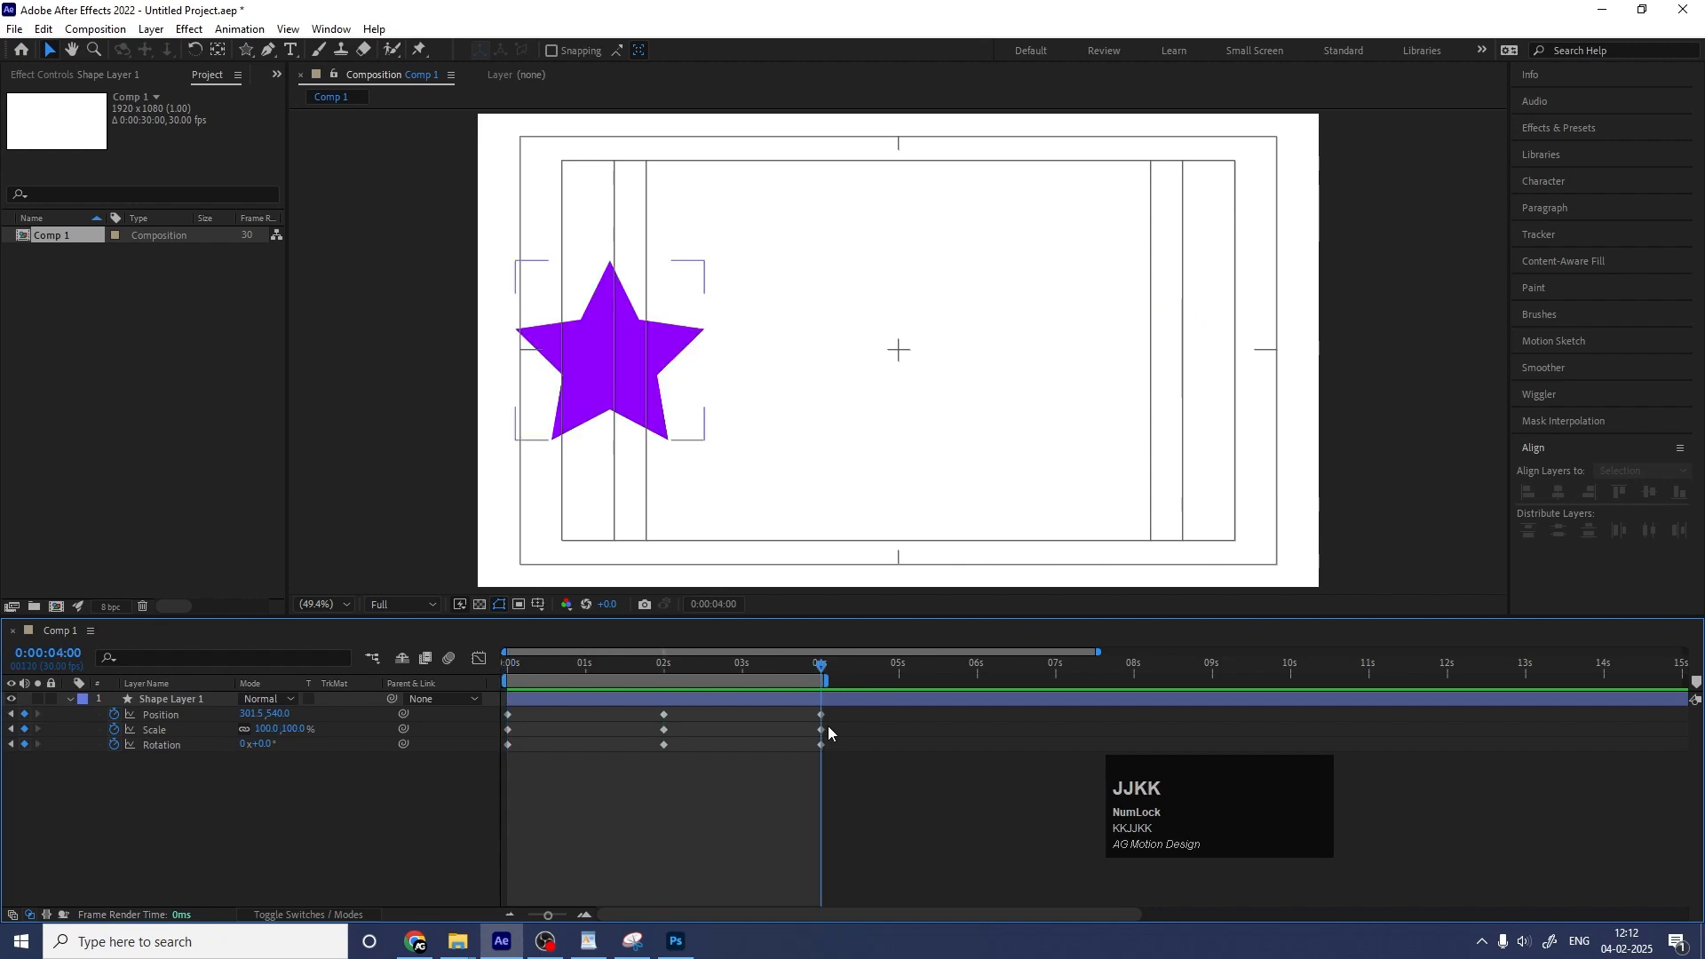
key(j)
key(j)
Examine the star layer's Transform and Contents properties, including Polystar 1, and collapse the layer again.
click(70, 700)
click(71, 700)
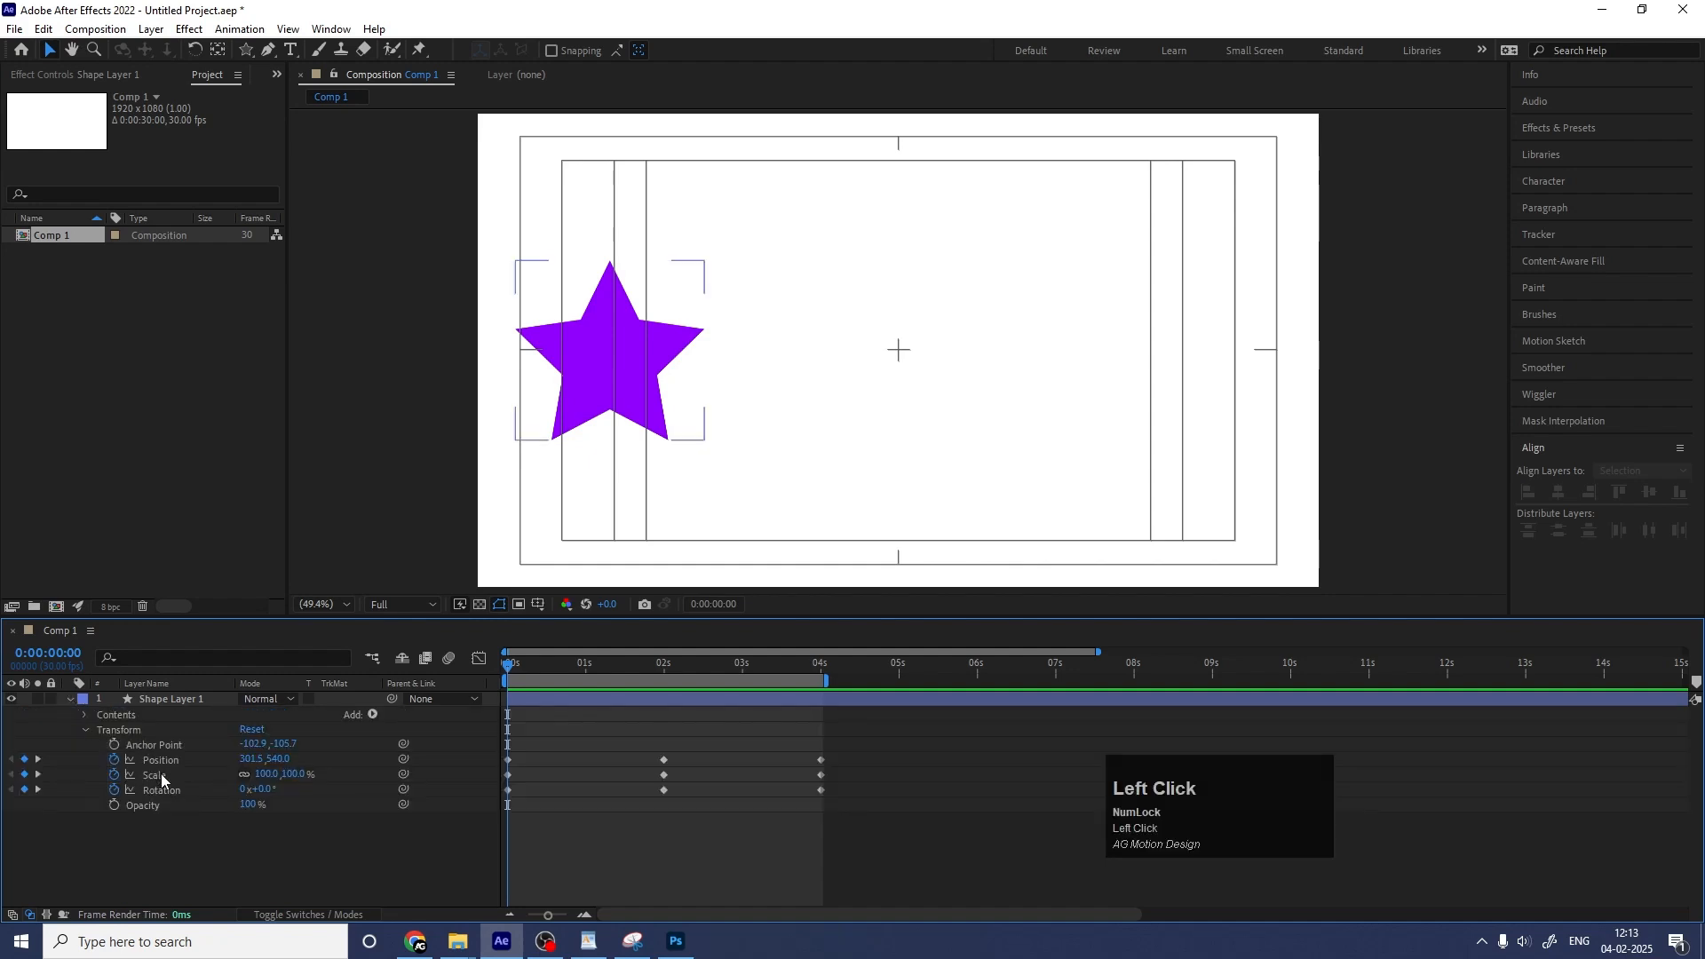
click(151, 700)
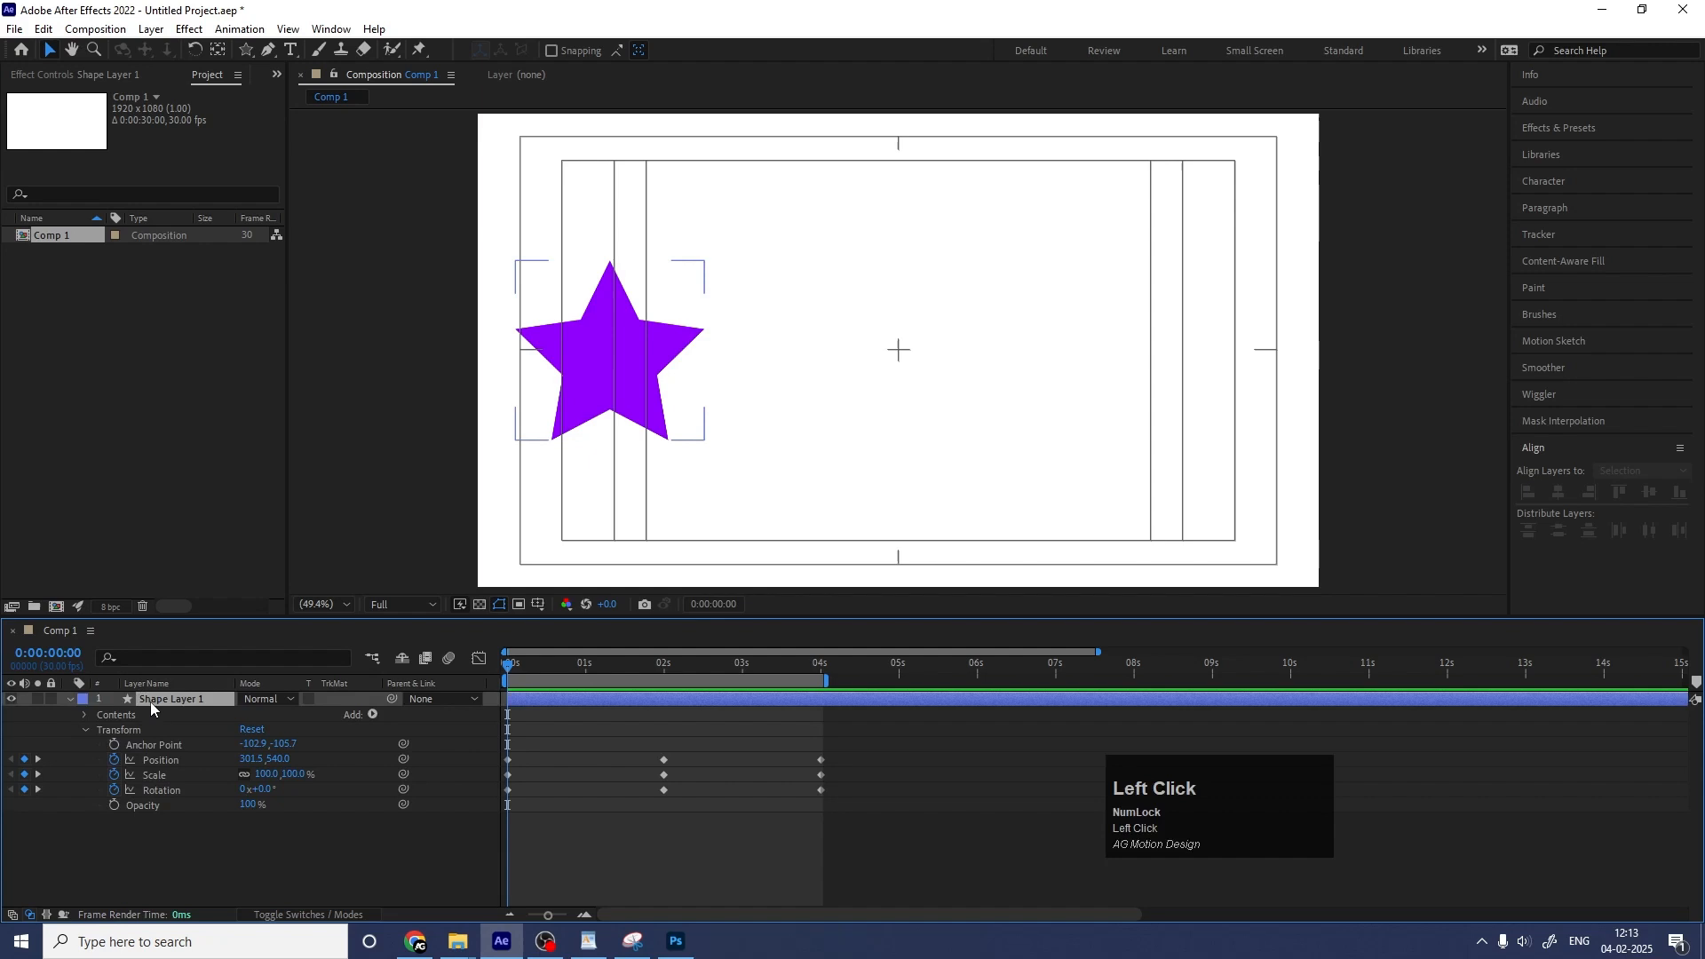
click(85, 715)
click(100, 731)
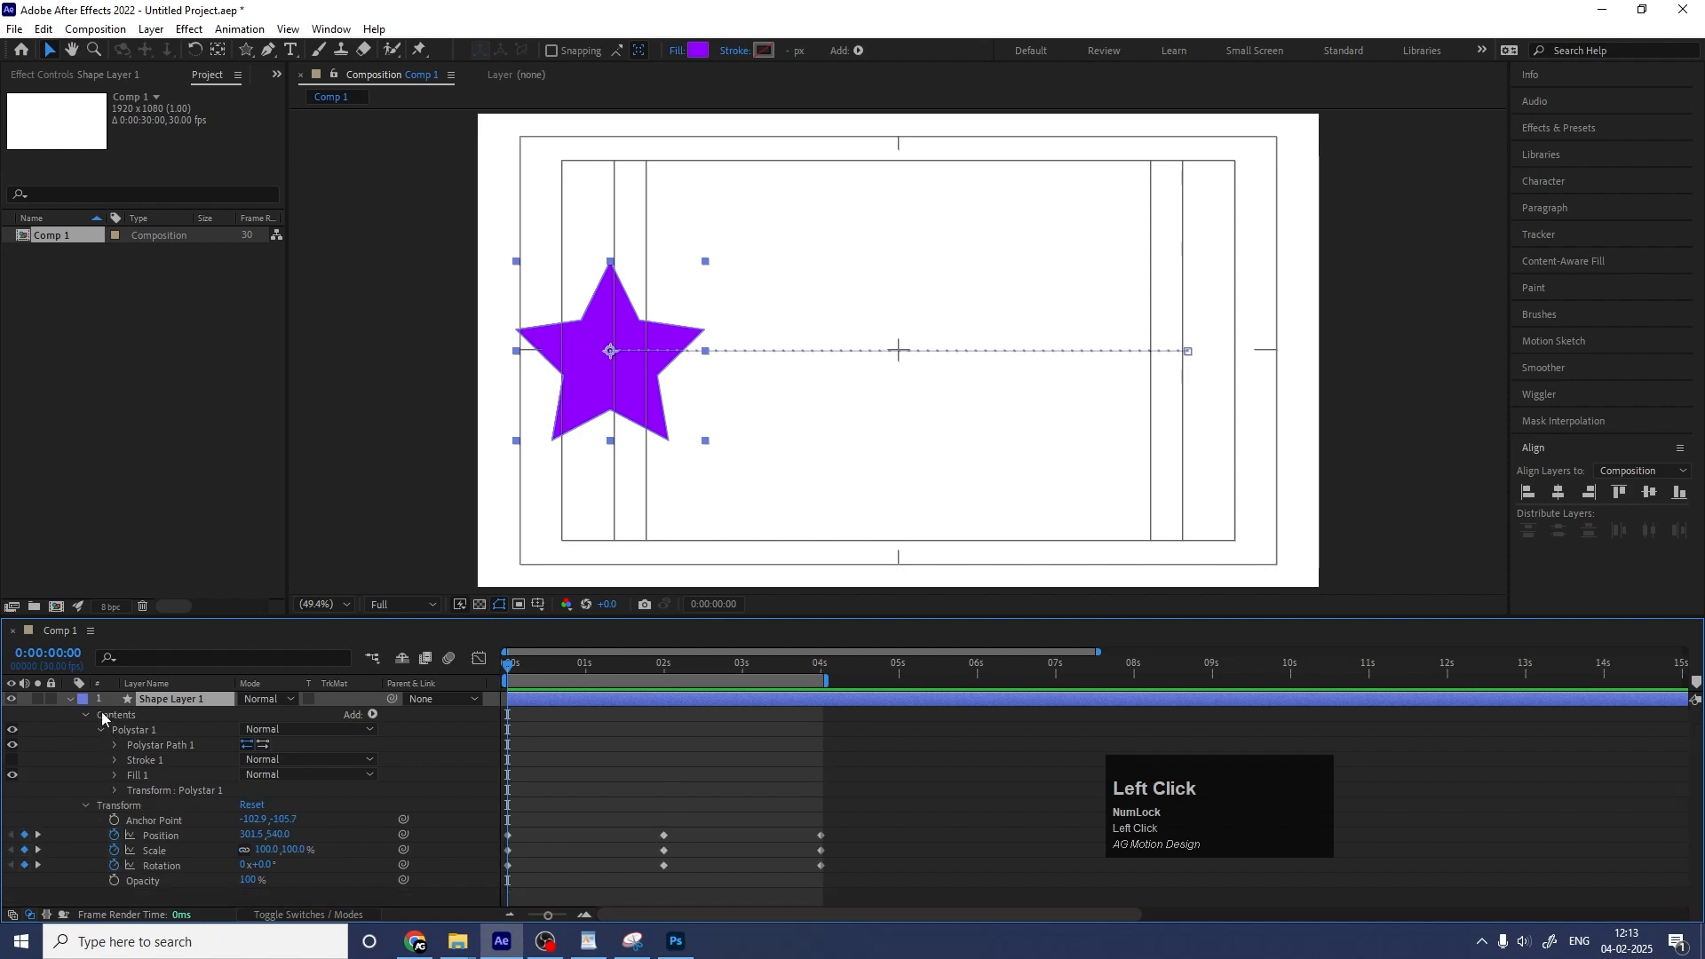
click(70, 700)
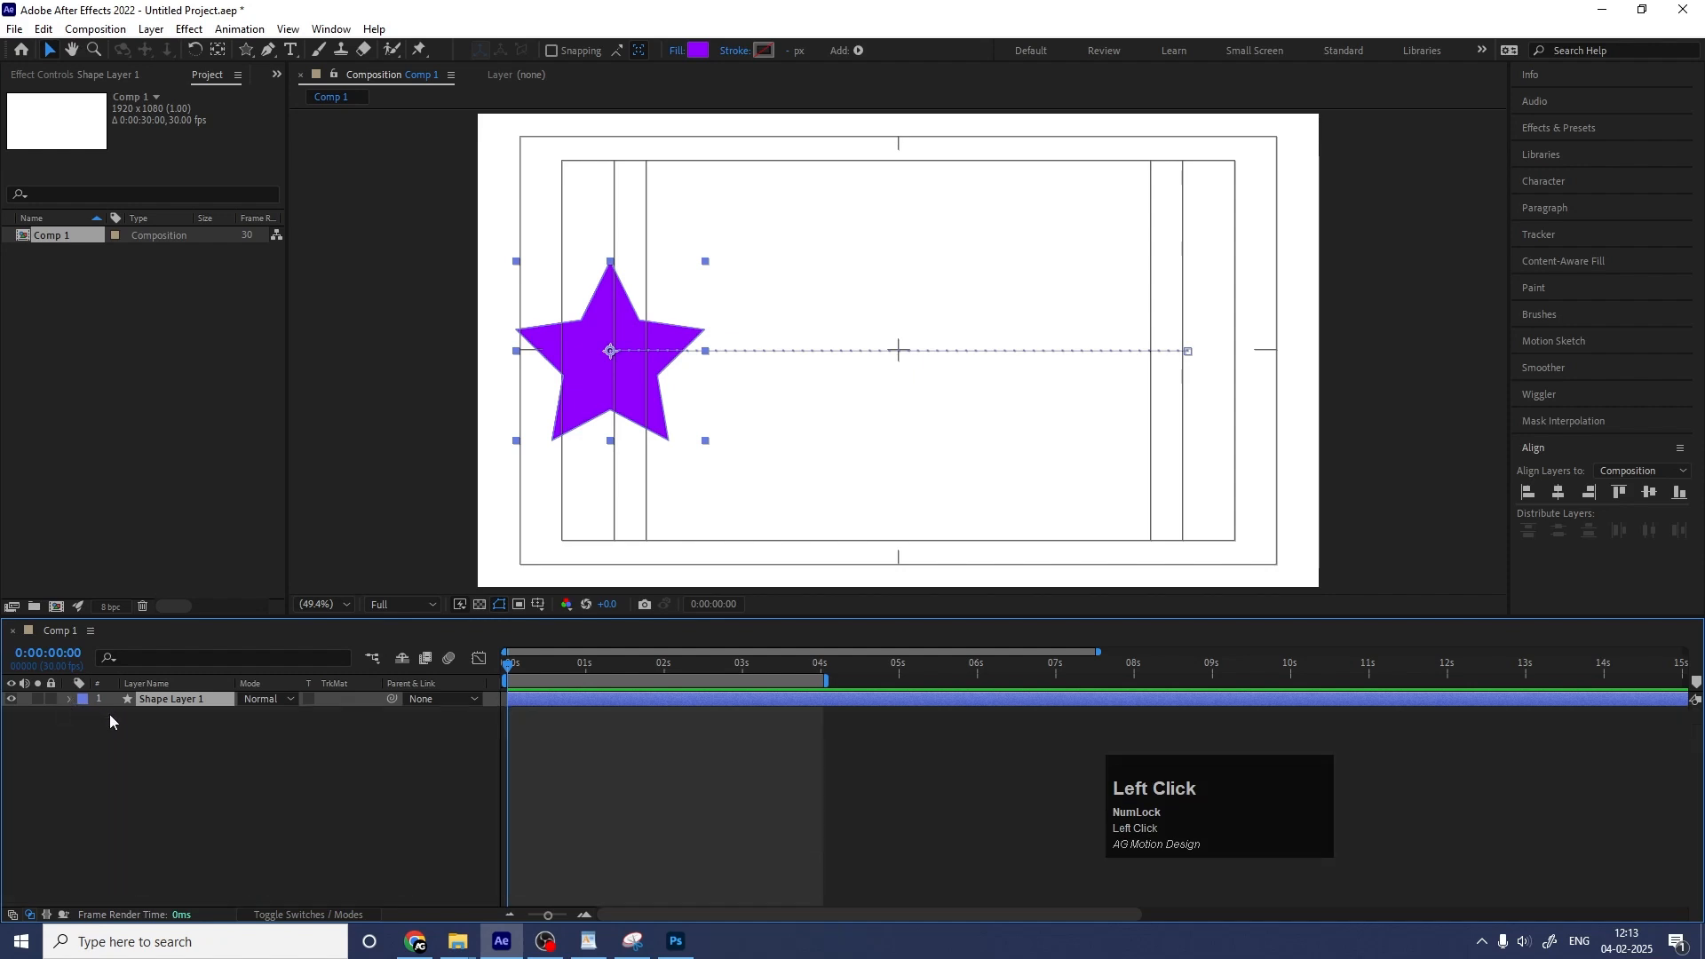
Show the star layer's Position, Scale, Rotation and Opacity properties one at a time.
key(p)
key(s)
key(r)
key(t)
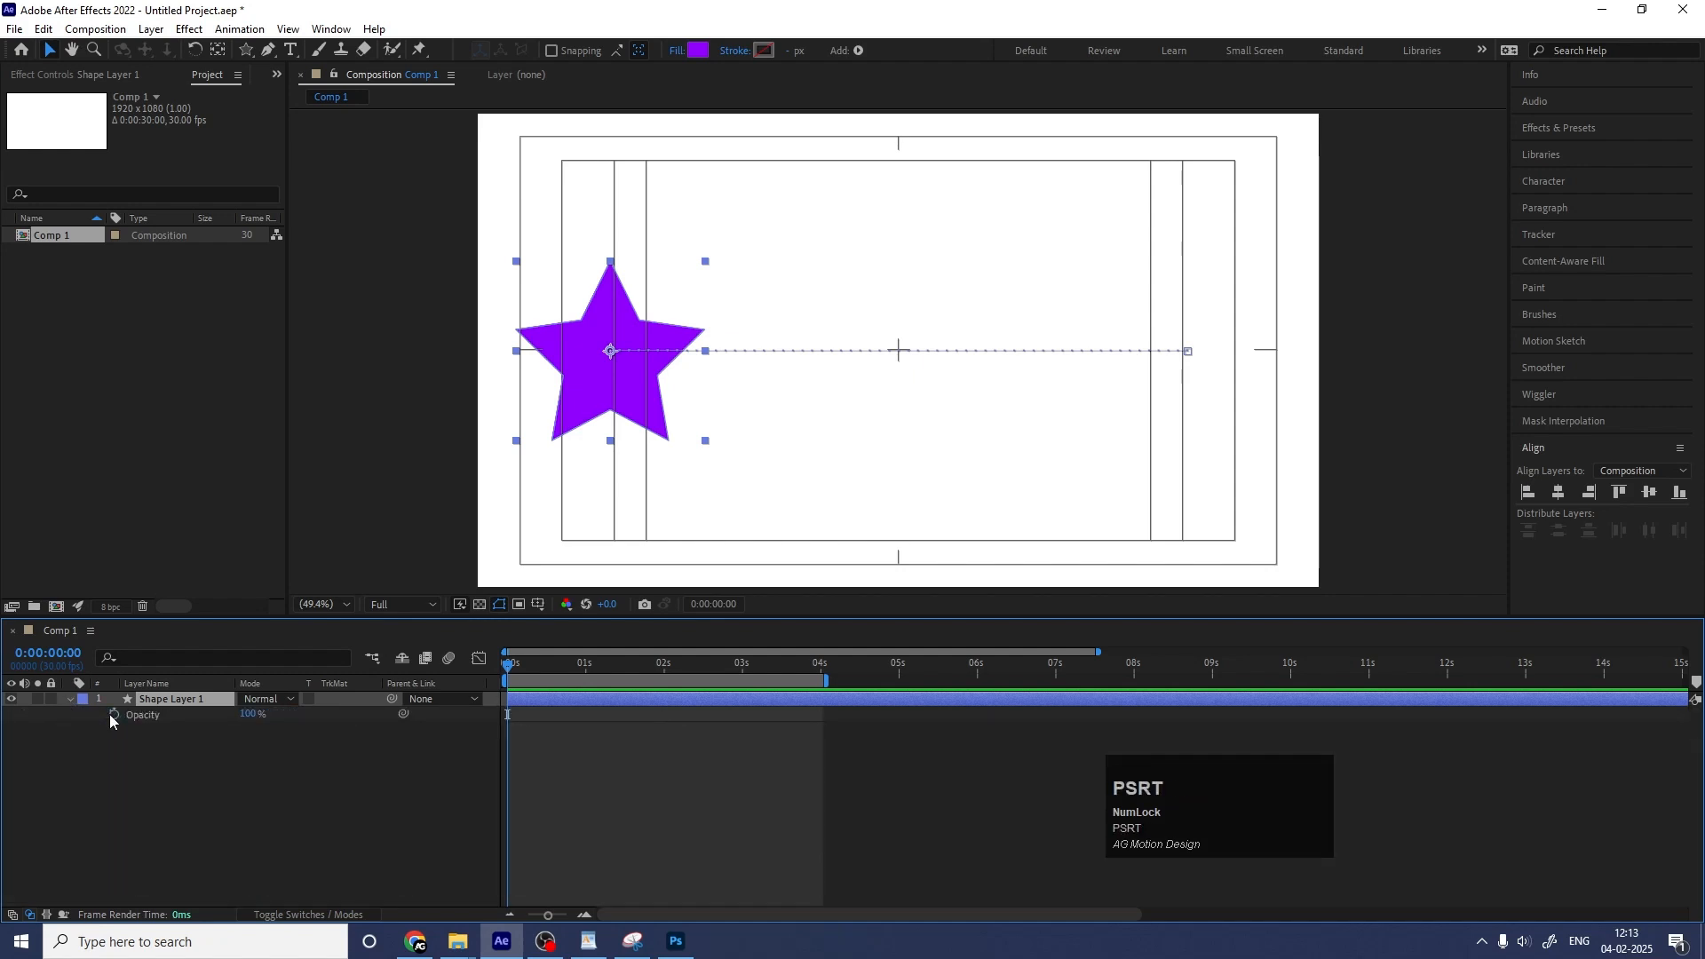
Move the star's middle Scale keyframe to about 1.3 seconds, Position to about 2.1 and Rotation to about 2.7, and preview the animation.
click(71, 700)
click(71, 699)
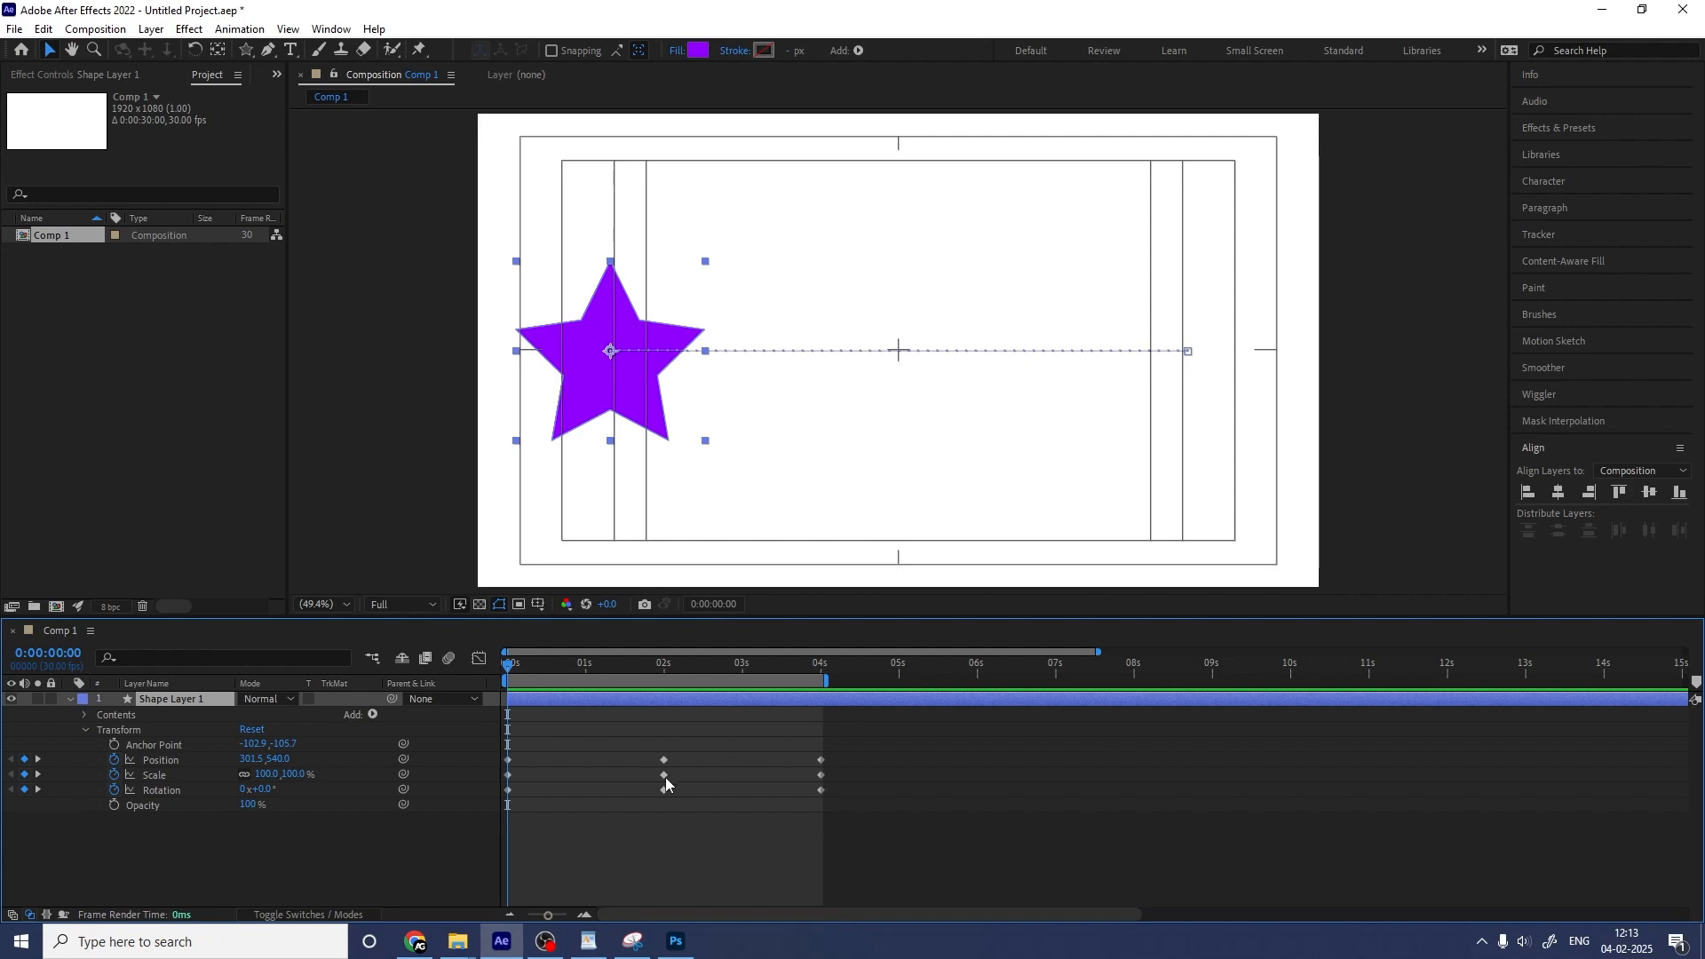
drag(664, 776, 609, 775)
key(space)
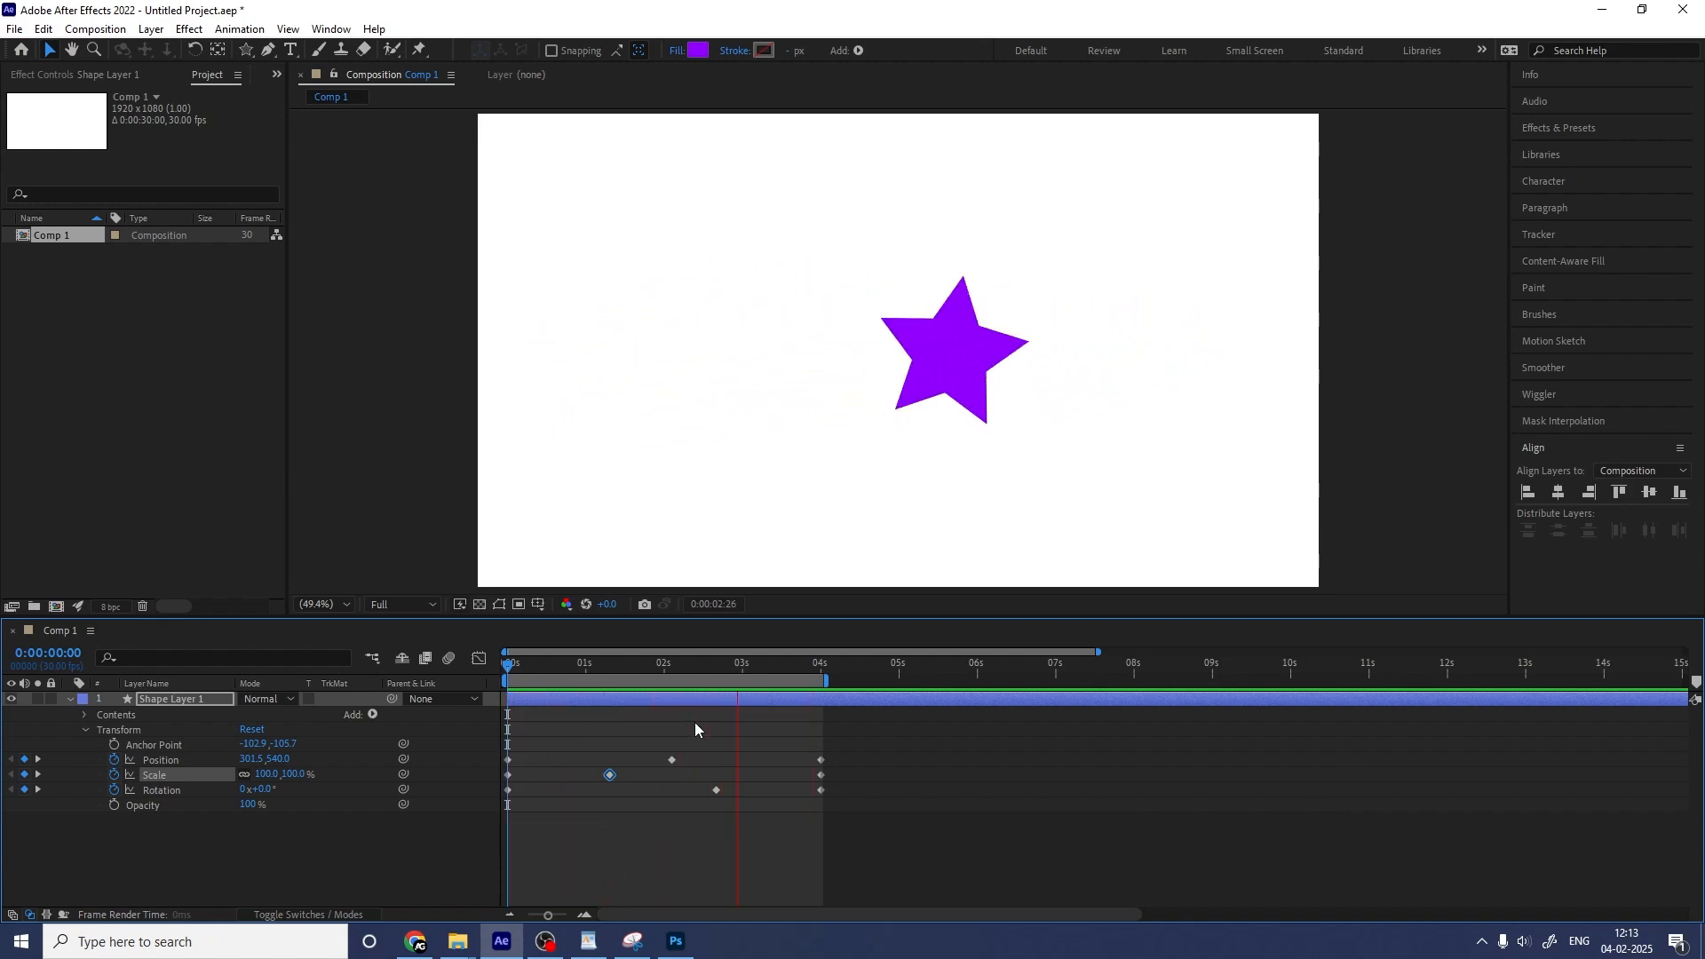
key(space)
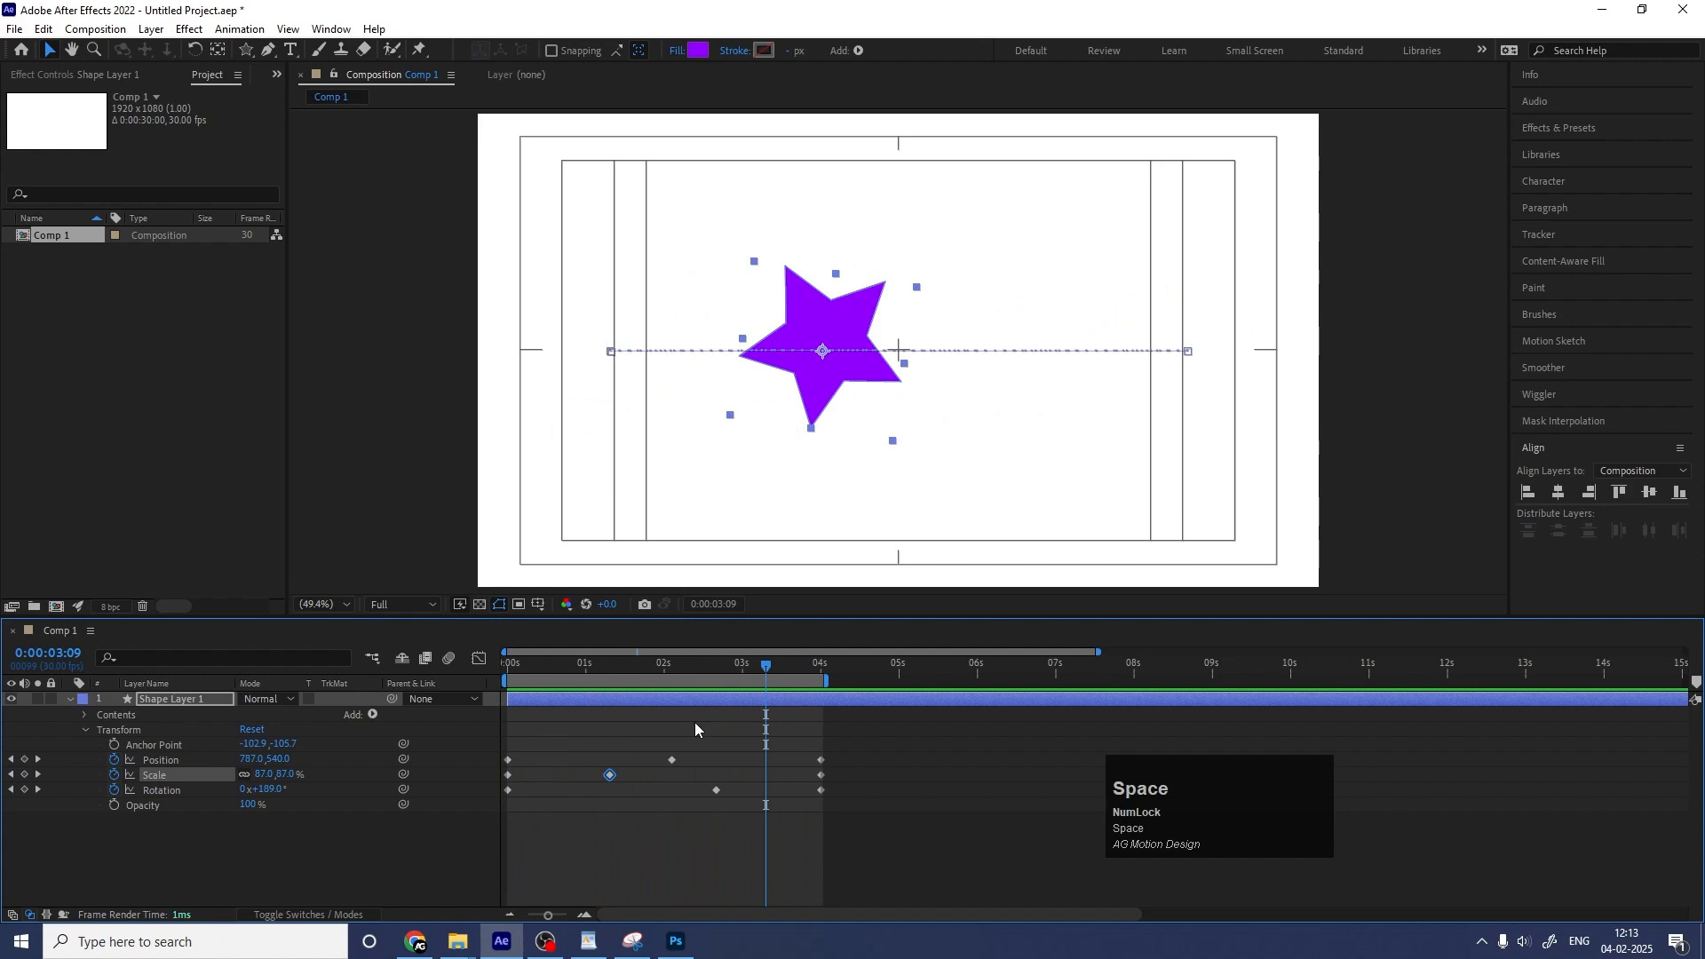